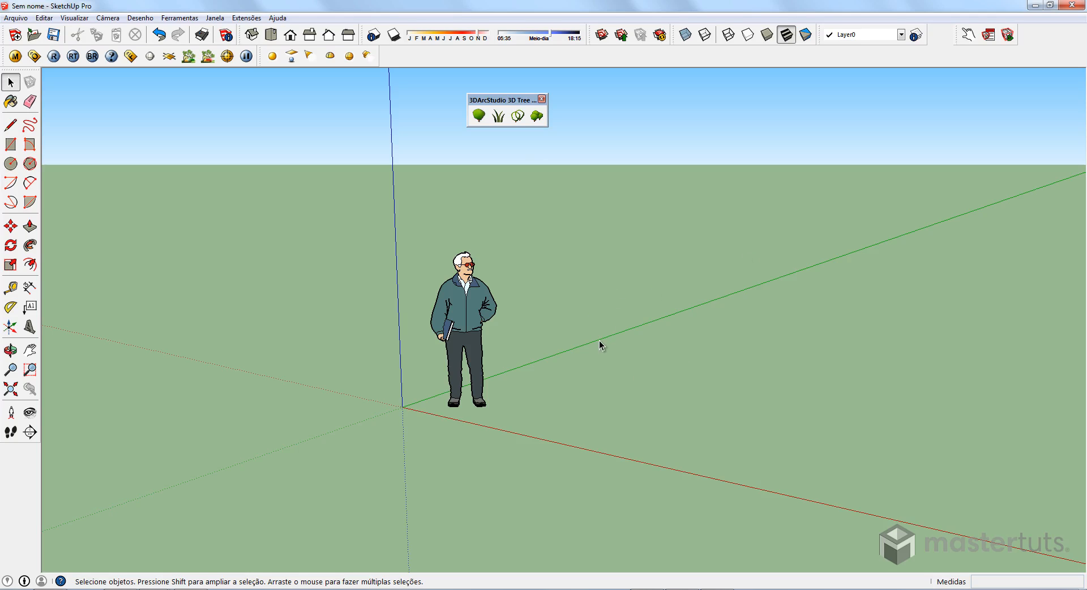
Delete the human figure and purge all unused items from the model.
left_click(473, 296)
key("Delete")
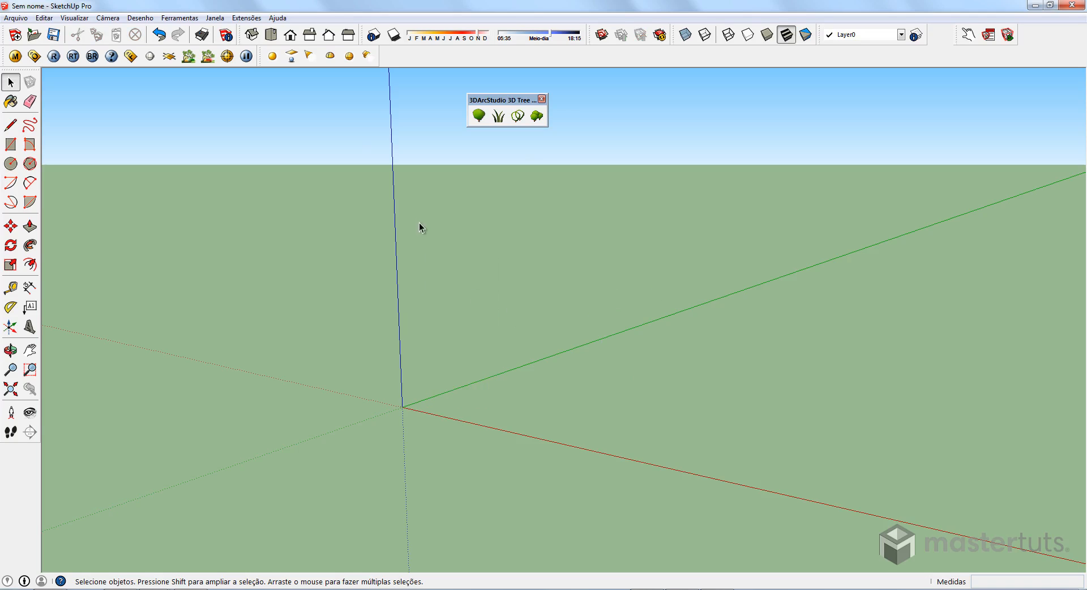
left_click(225, 37)
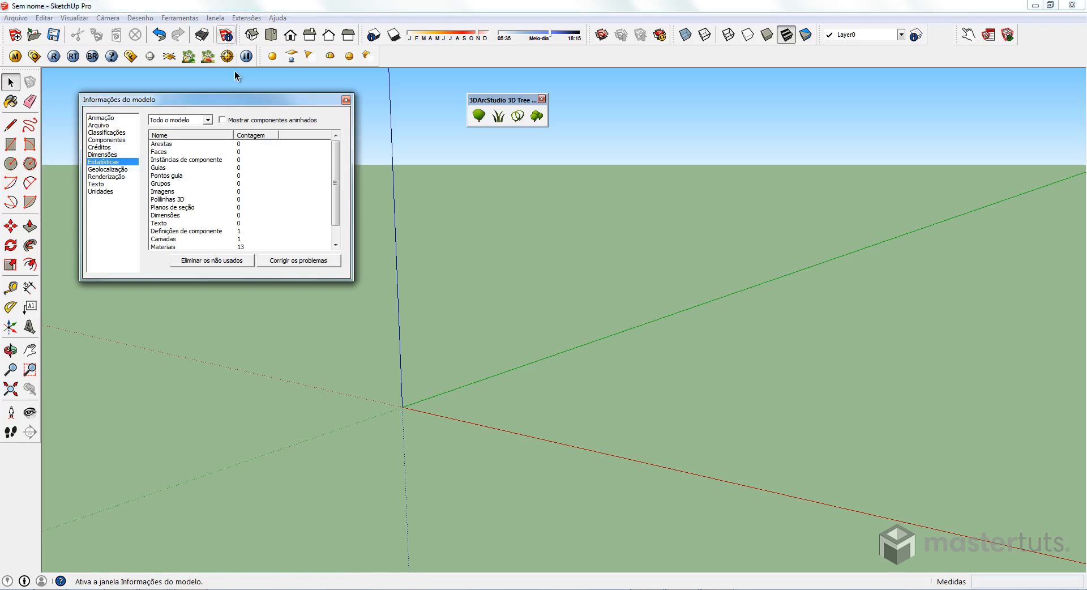
left_click(208, 260)
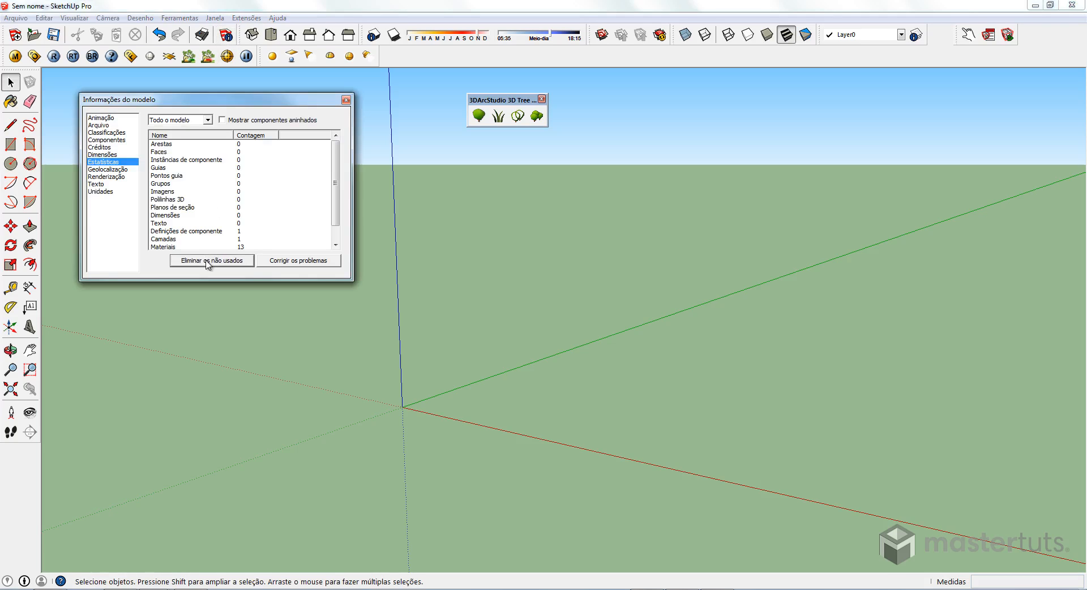
left_click(346, 100)
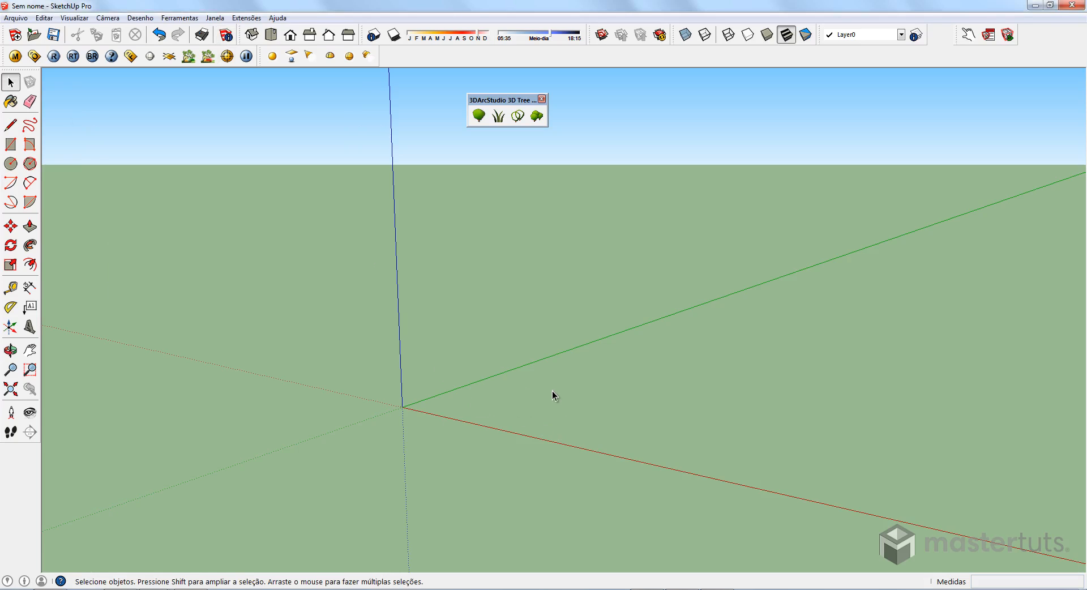
Start a new tree with 3D Tree Maker and look through its list of tree types.
left_click(478, 116)
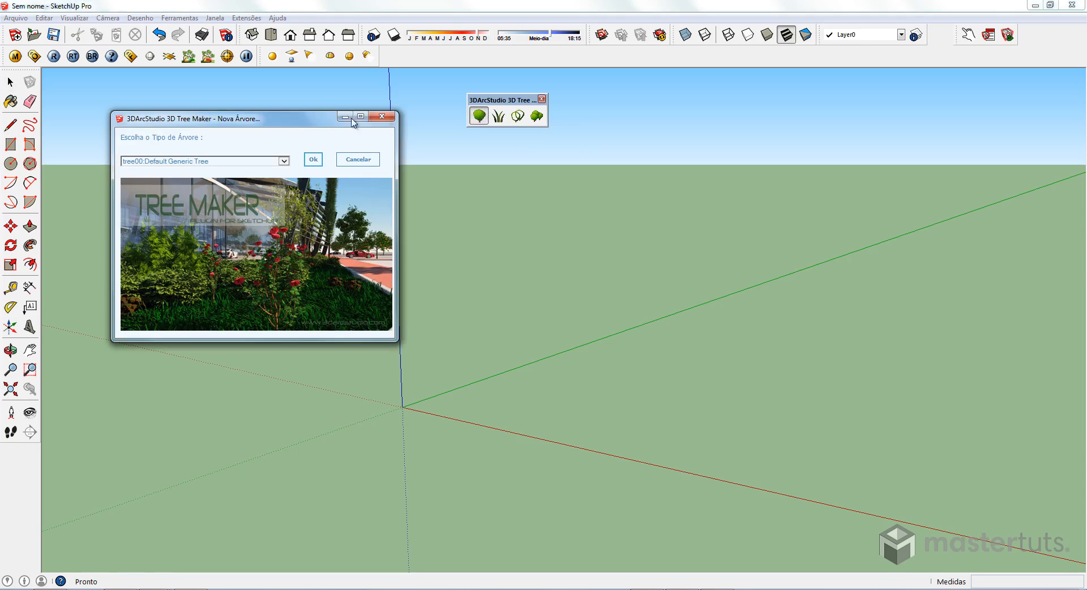
left_click_drag(271, 119, 340, 102)
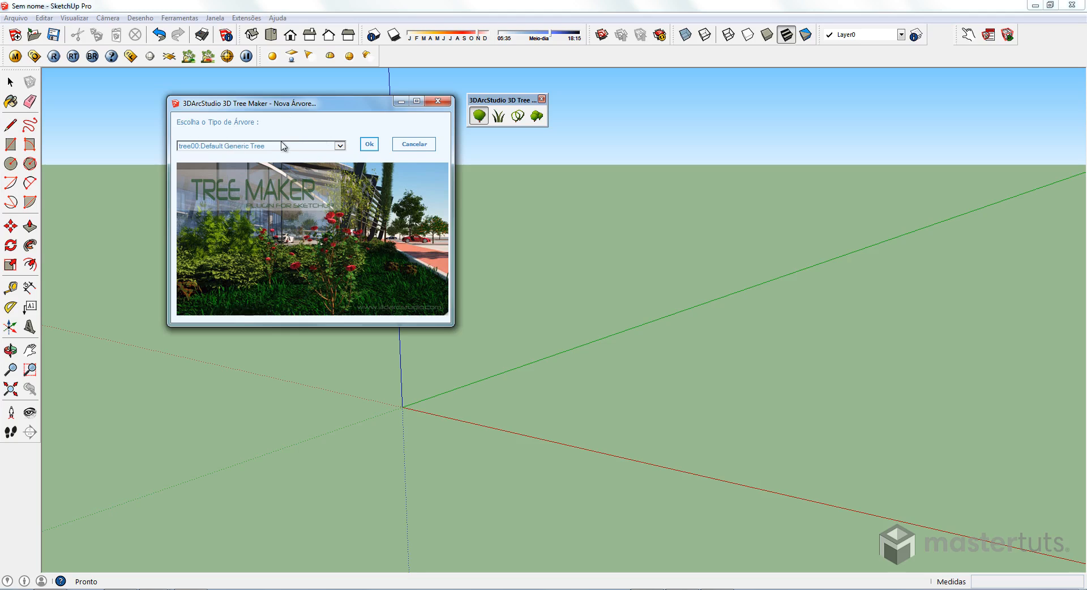
left_click(340, 146)
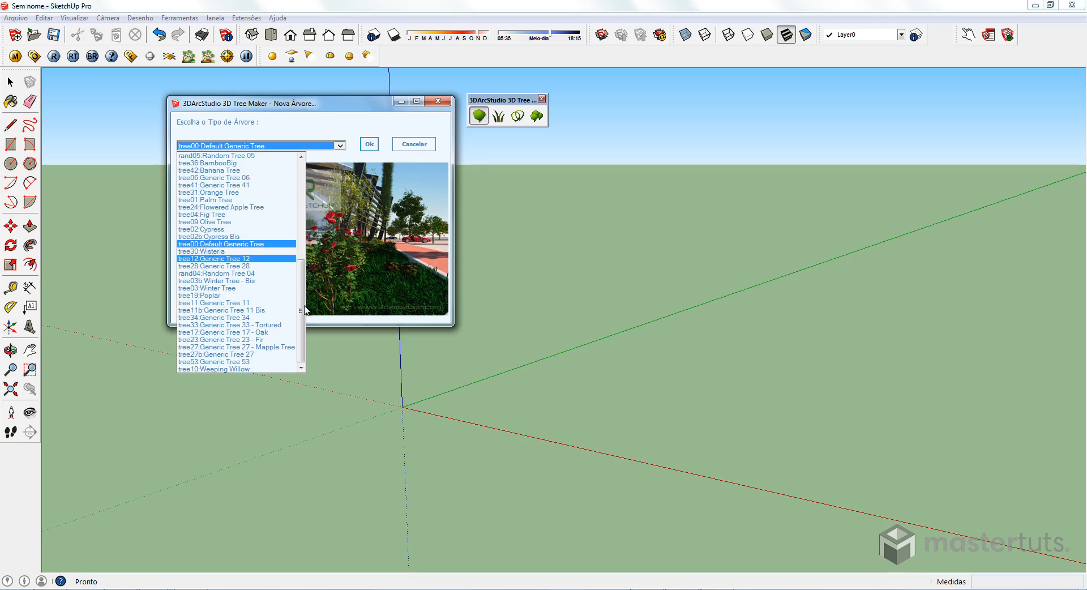
left_click_drag(303, 301, 306, 186)
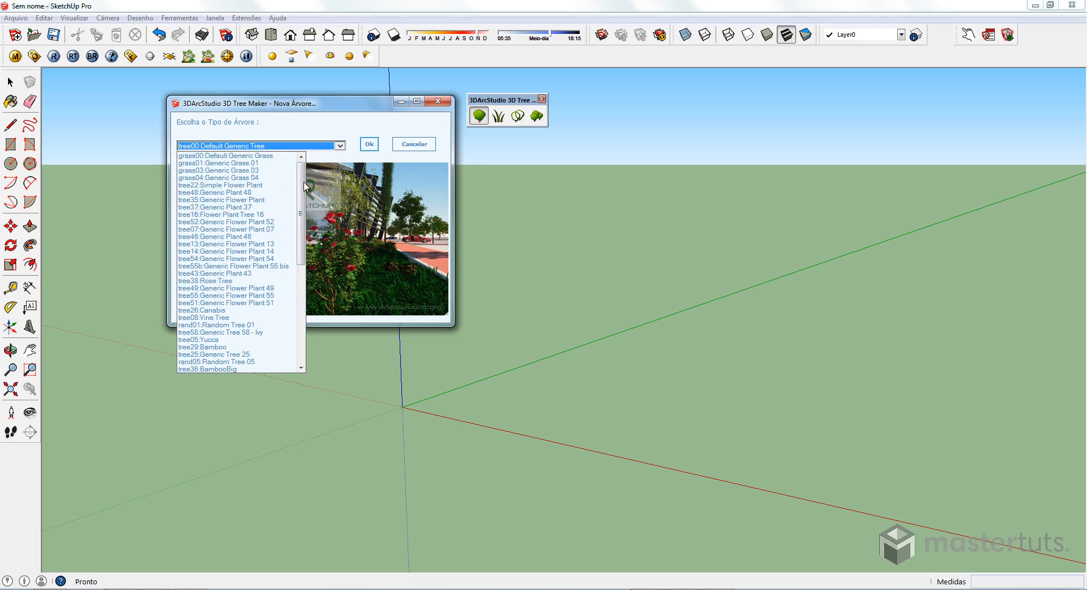
left_click(273, 149)
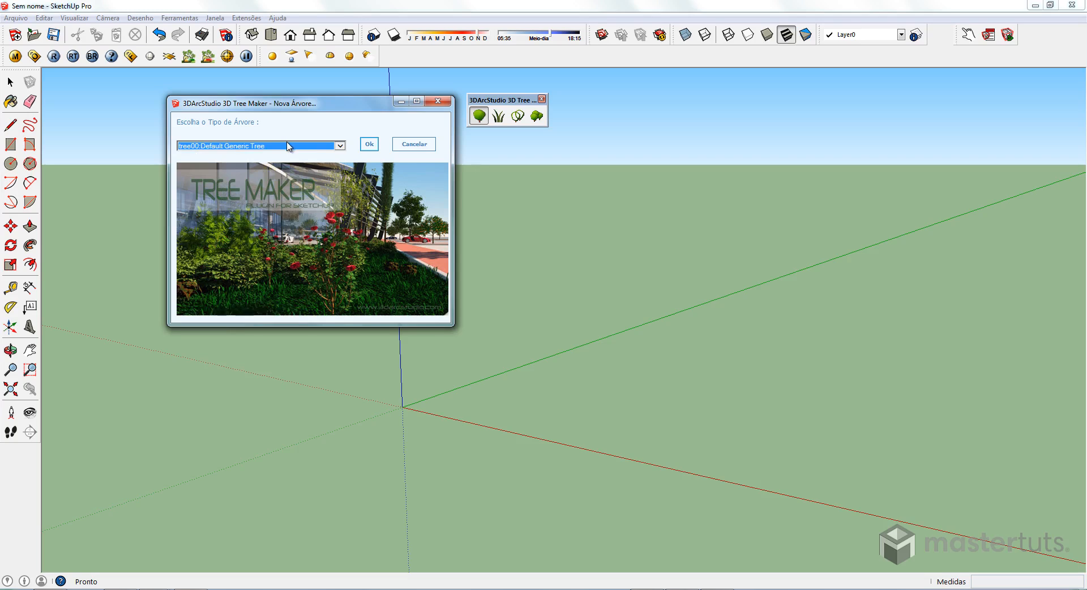
Preview the tree types following Default Generic Tree, through Generic Tree 33 - Tortured.
scroll(290, 147, "down", 1)
scroll(290, 147, "down", 1)
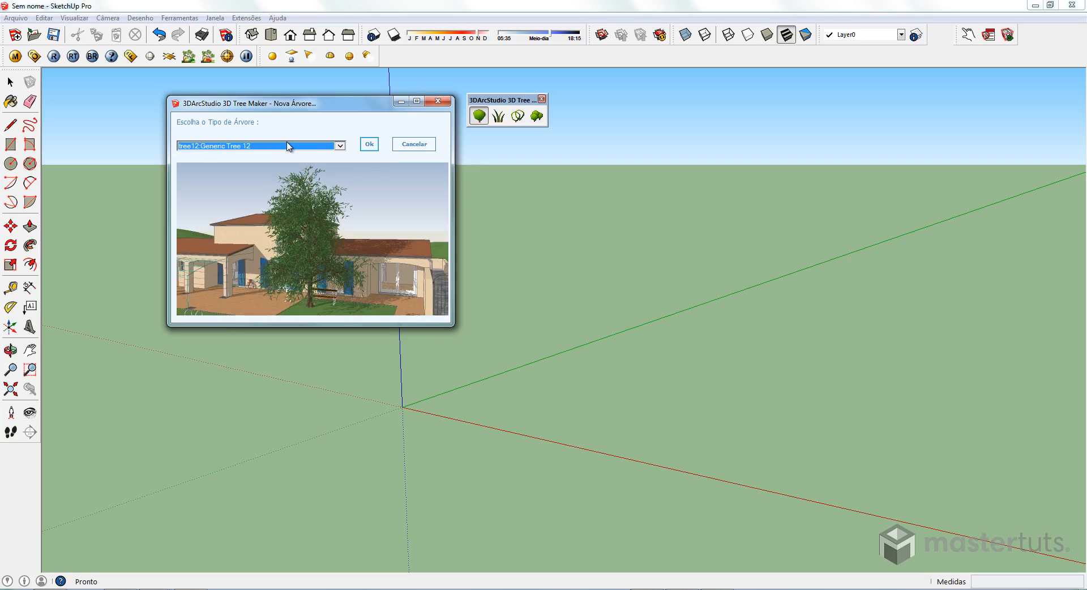
scroll(289, 146, "down", 1)
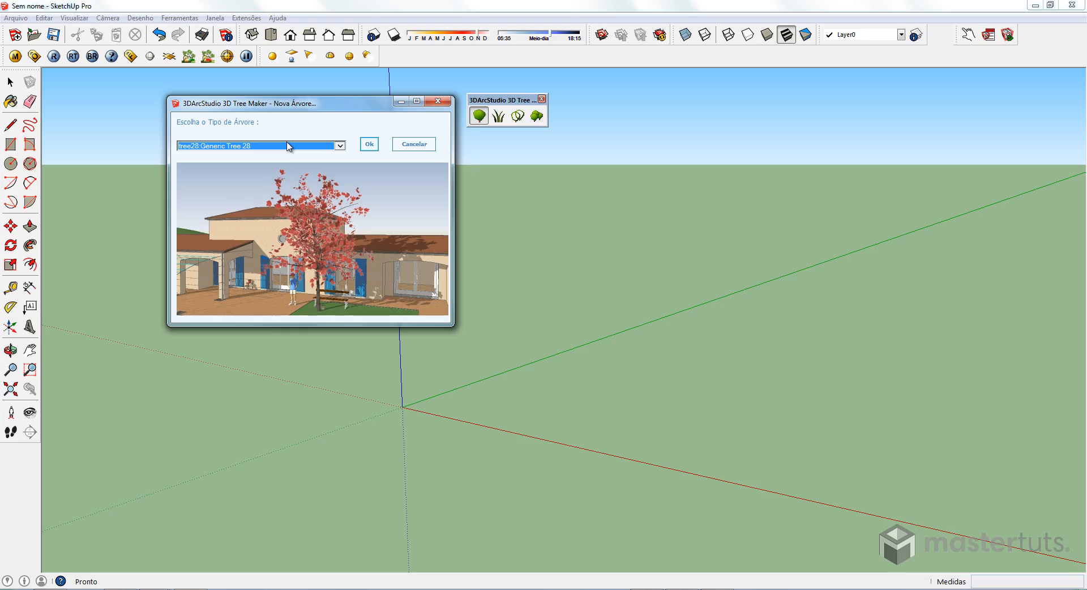
scroll(289, 146, "down", 1)
scroll(289, 146, "down", 1)
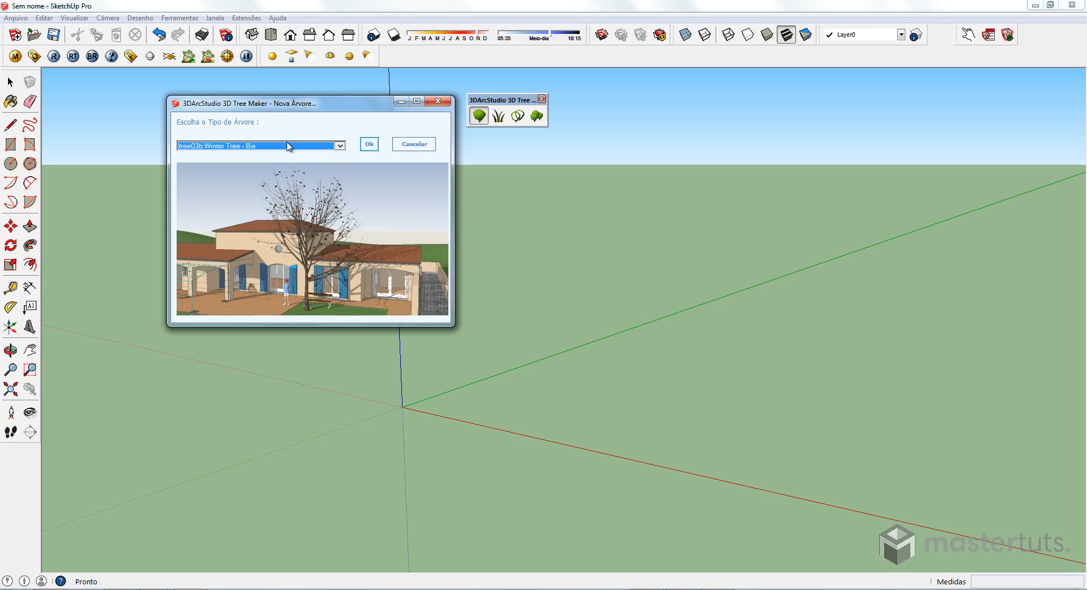
scroll(290, 146, "down", 1)
scroll(289, 147, "down", 1)
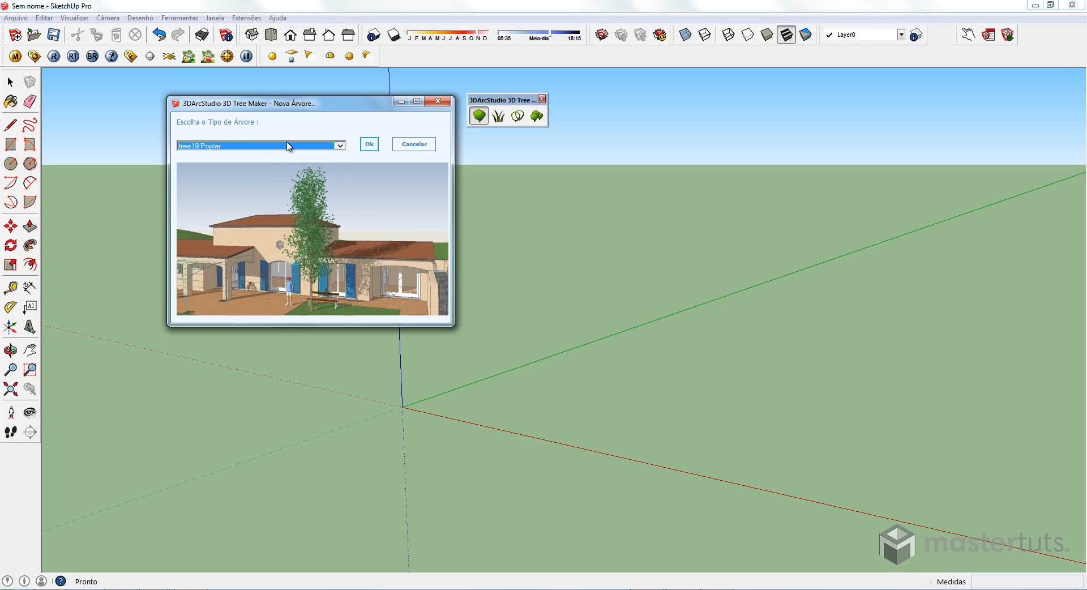
scroll(289, 147, "down", 1)
scroll(289, 146, "down", 1)
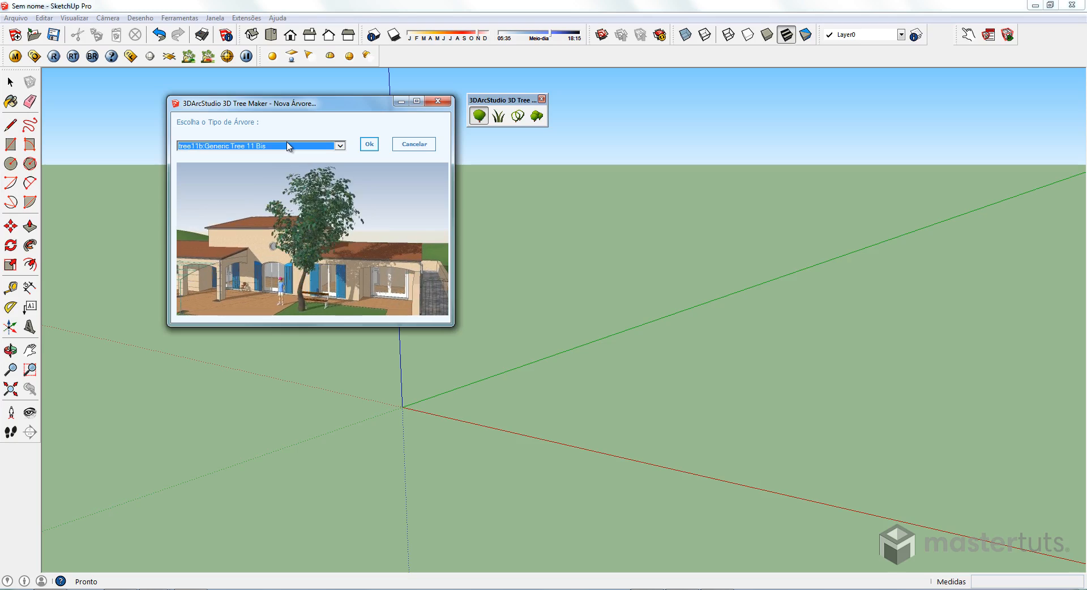
scroll(289, 147, "down", 2)
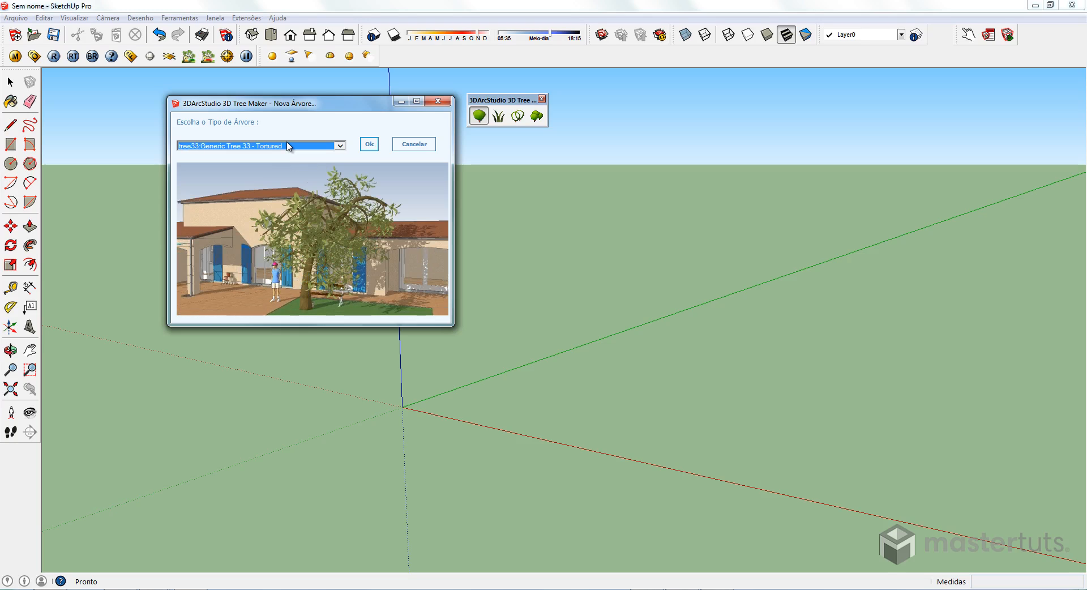
Preview the grass, flower and plant types from Default Generic Grass through Random Tree 01.
left_click(289, 147)
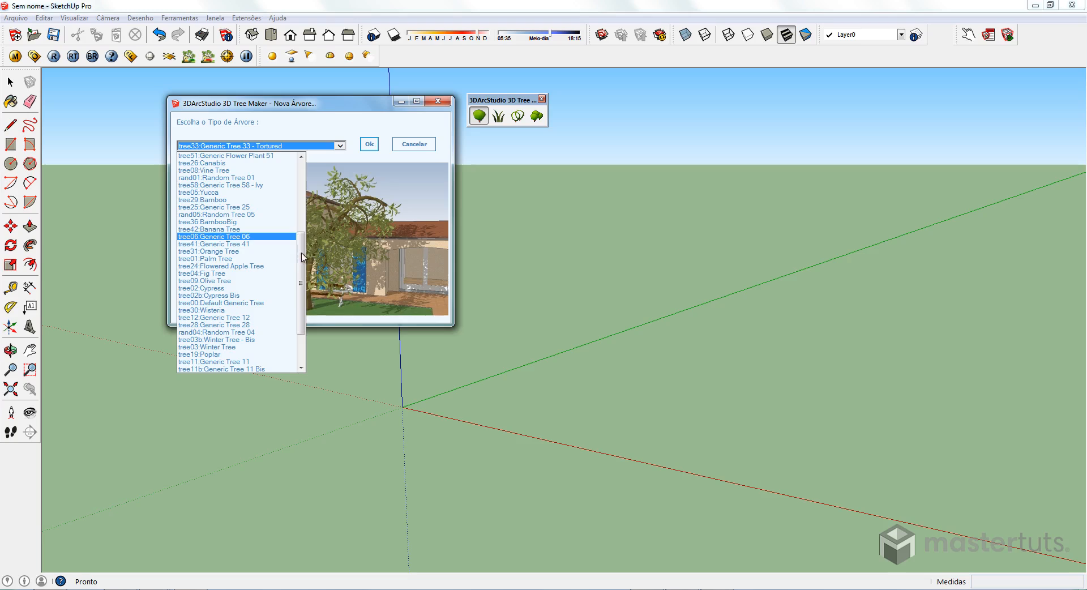
left_click_drag(303, 258, 302, 169)
left_click(264, 163)
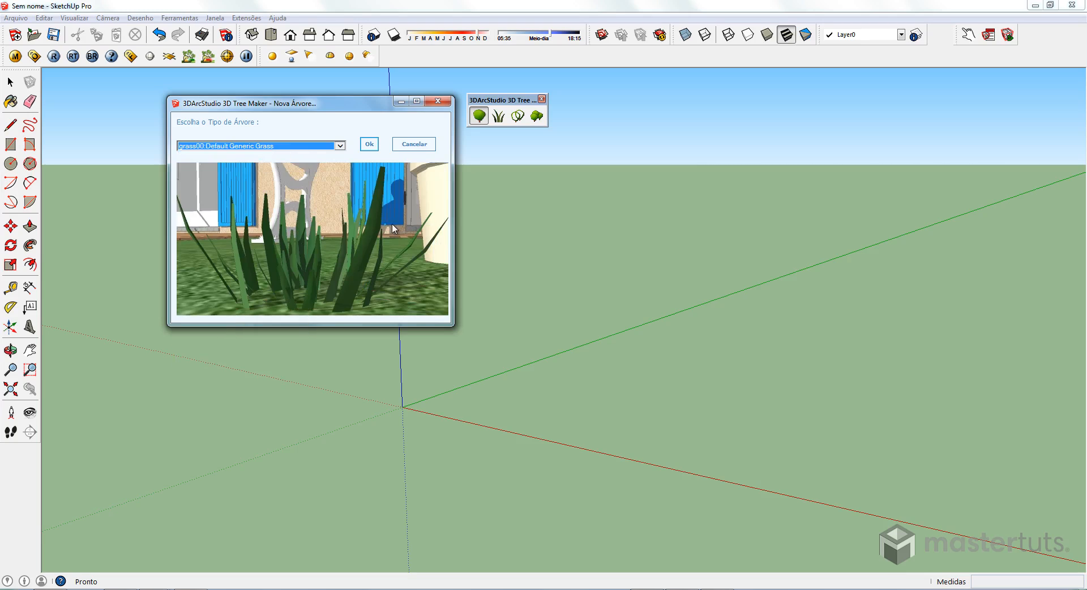
key("Down")
key("Down")
key("Down")
key("Down")
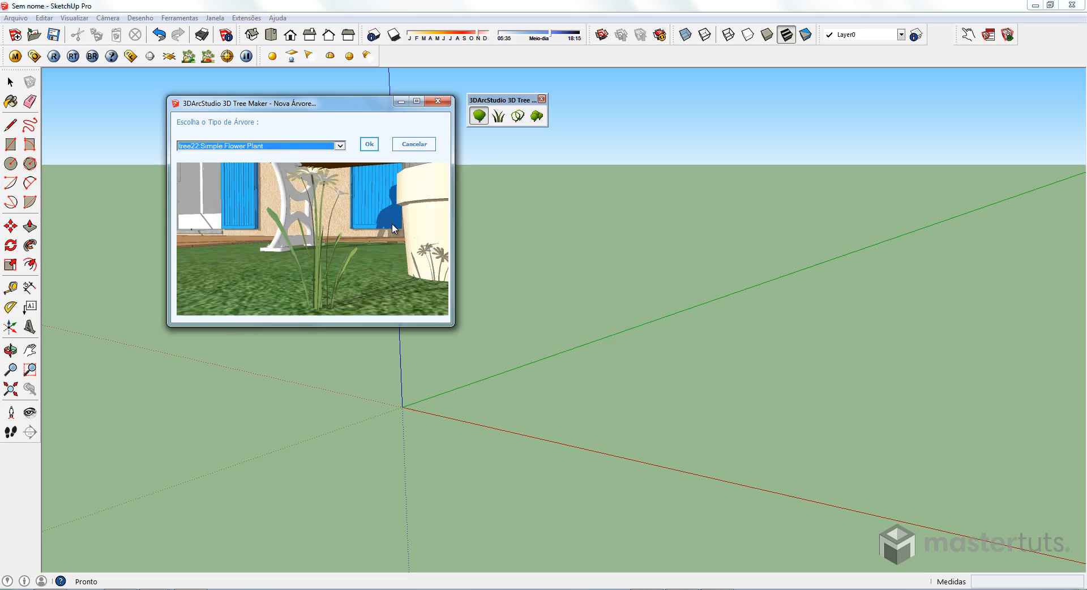
key("Down")
key("Down")
key("Down")
key("Down")
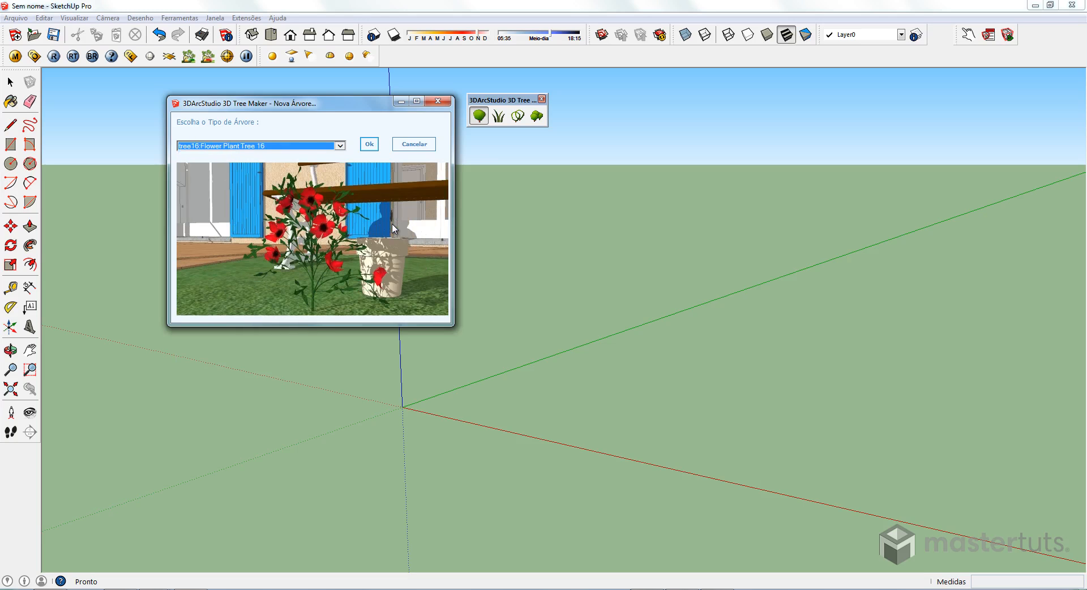
key("Down")
key("Down")
key("Down")
key("Down")
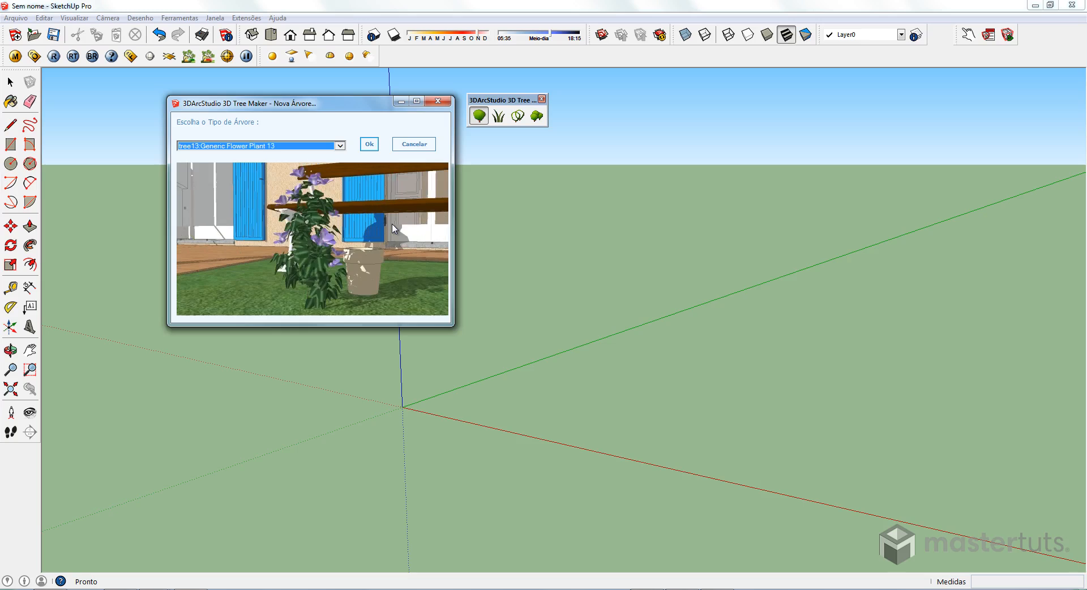
key("Down")
key("Down")
key("Down")
key("Down")
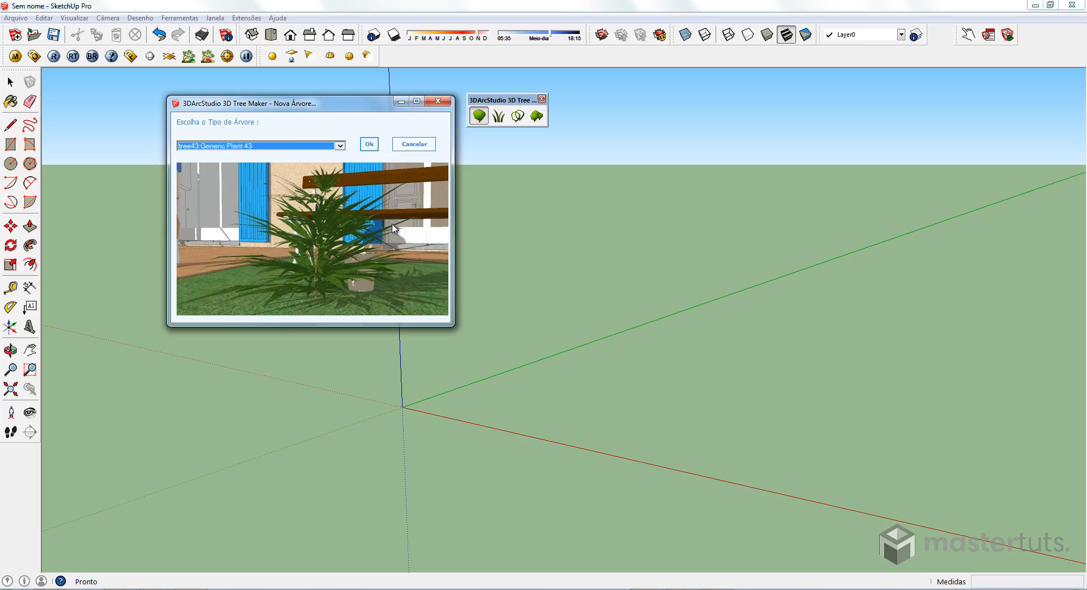
key("Down")
key("Down")
key("Down")
key("Down")
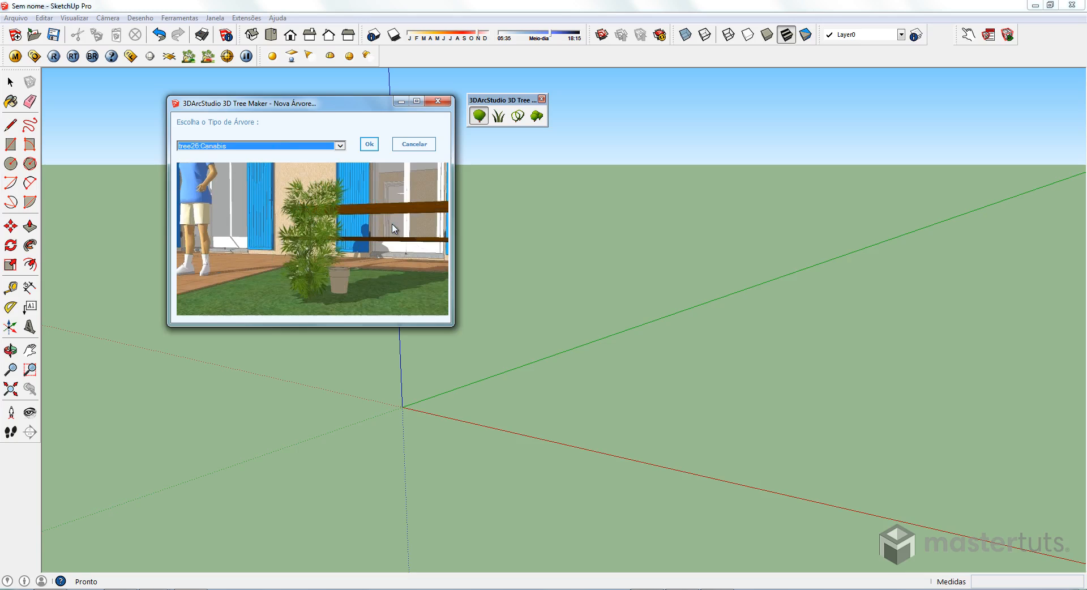
key("Down")
key("Down")
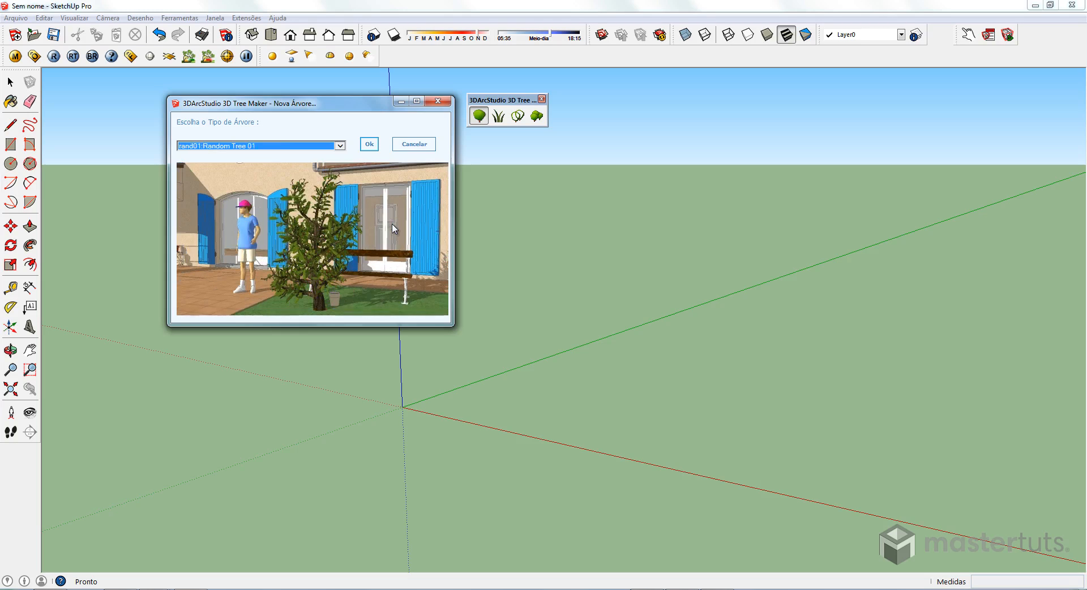
key("Down")
key("Down")
key("Down")
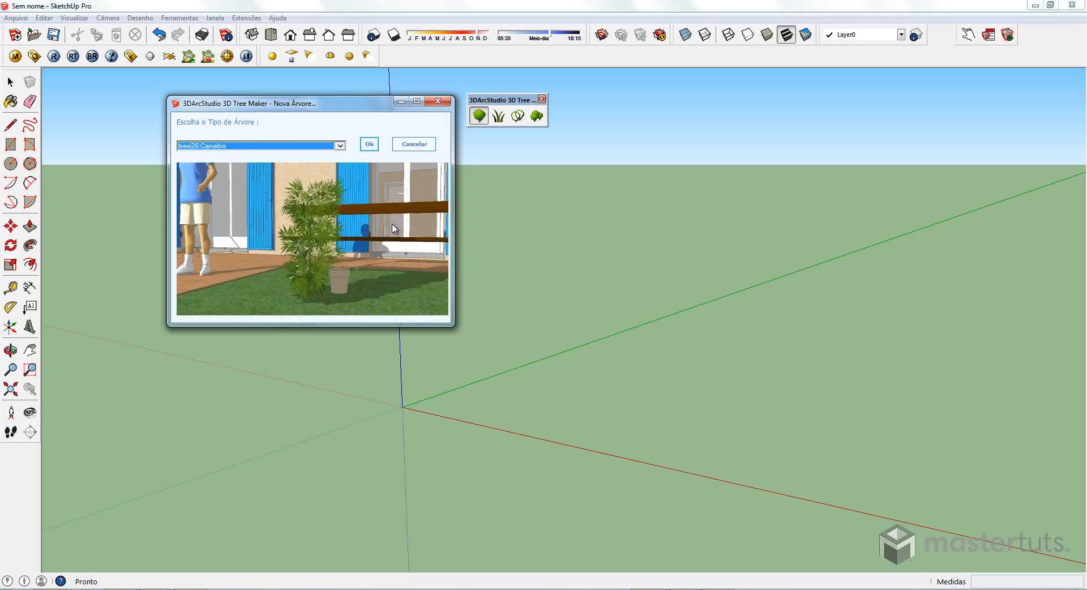
Choose tree38:Rose Tree as the type of tree to create and confirm it.
key("Down")
key("Down")
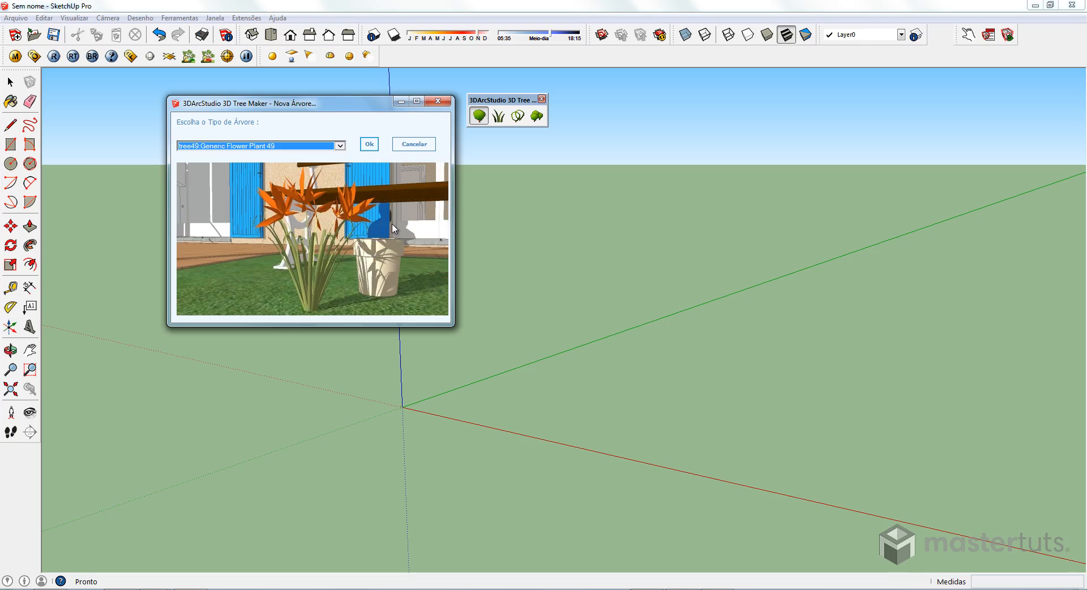
key("Down")
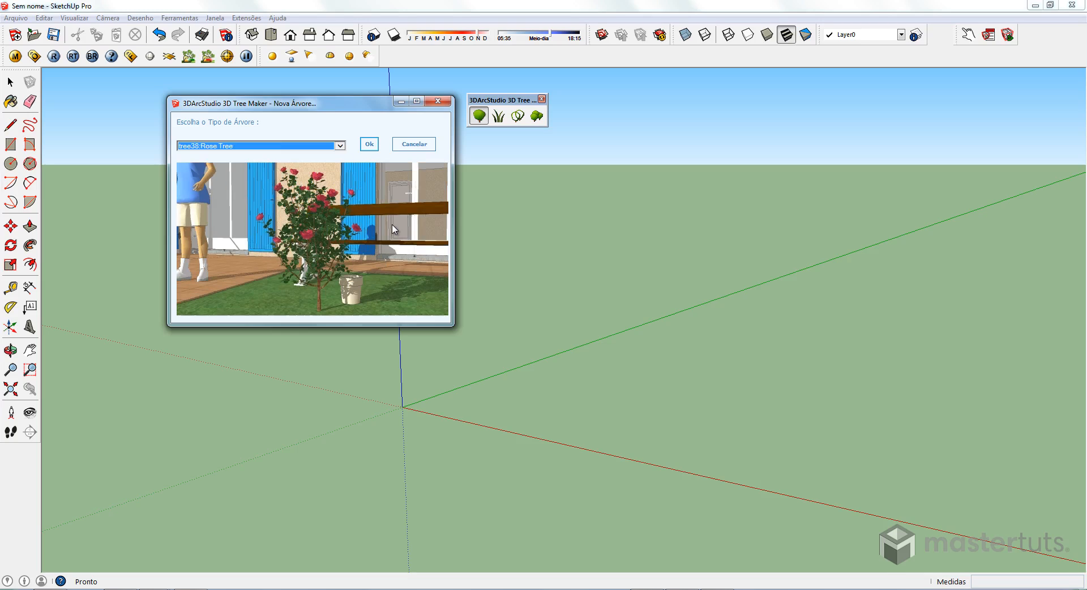
left_click(369, 144)
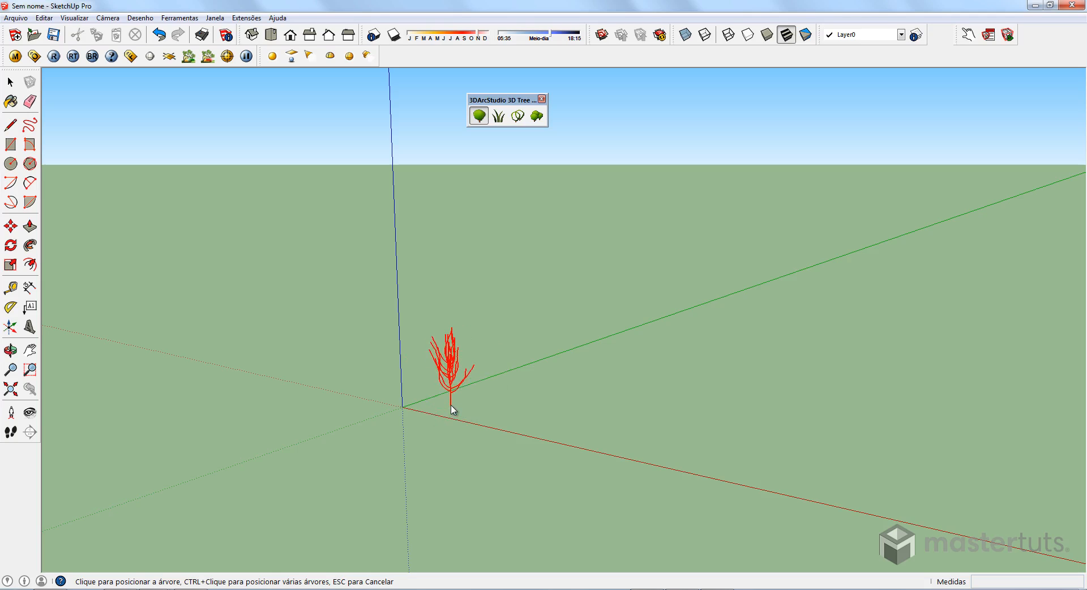
Place five rose trees in a loose group on the ground between the red and green axes near the origin.
left_click(451, 414)
left_click(522, 405)
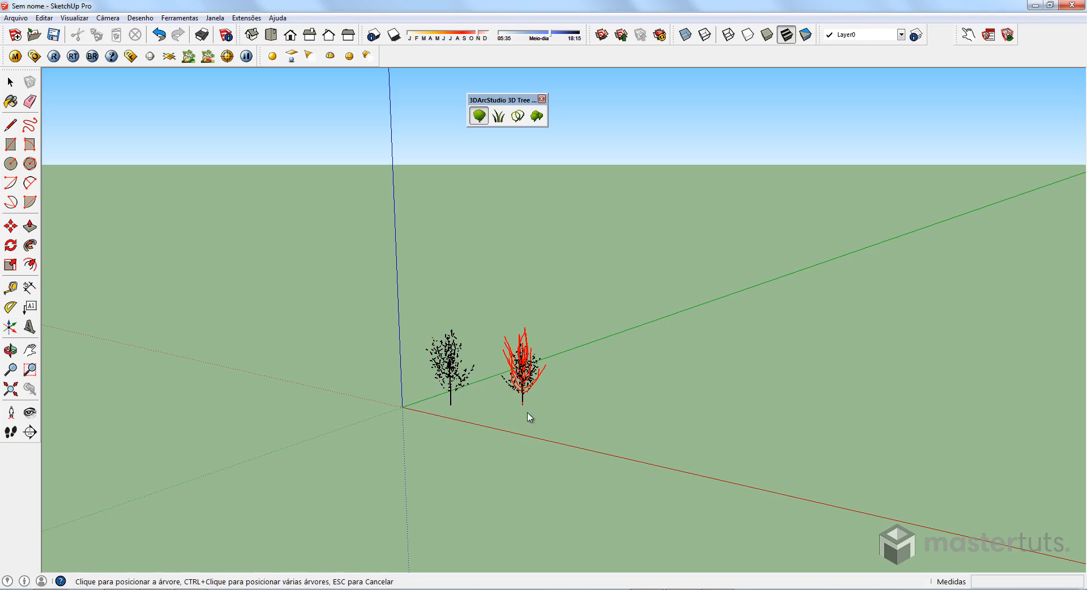
left_click(570, 393)
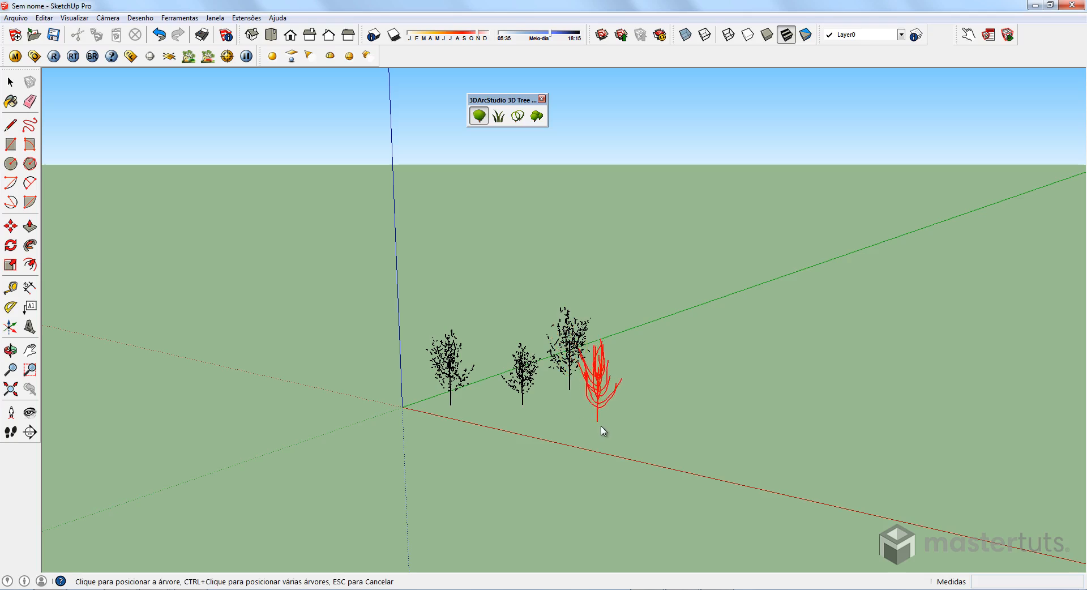
left_click(603, 428)
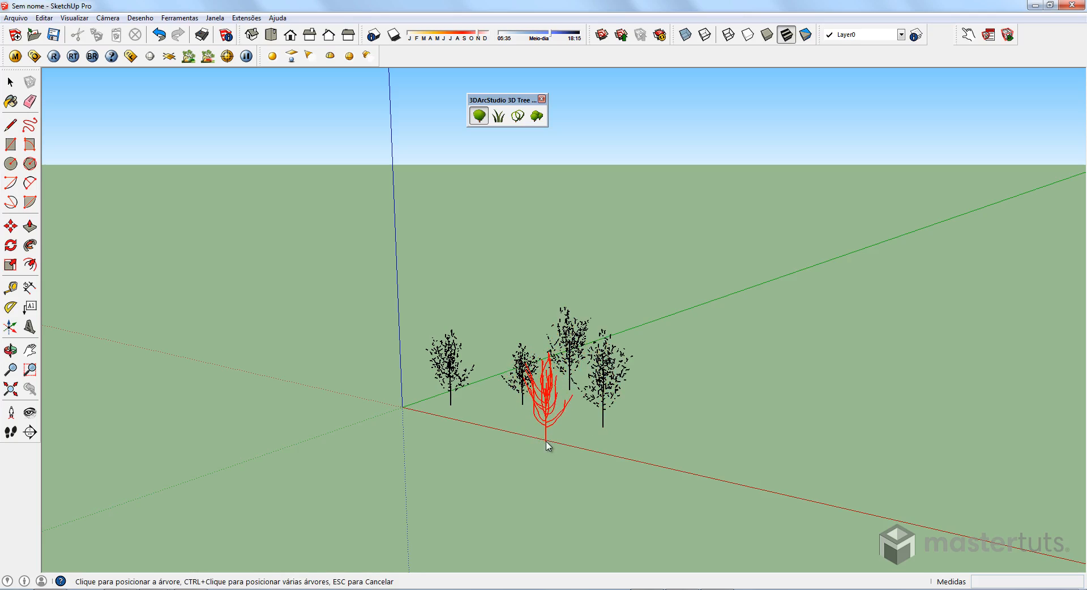
left_click(547, 446)
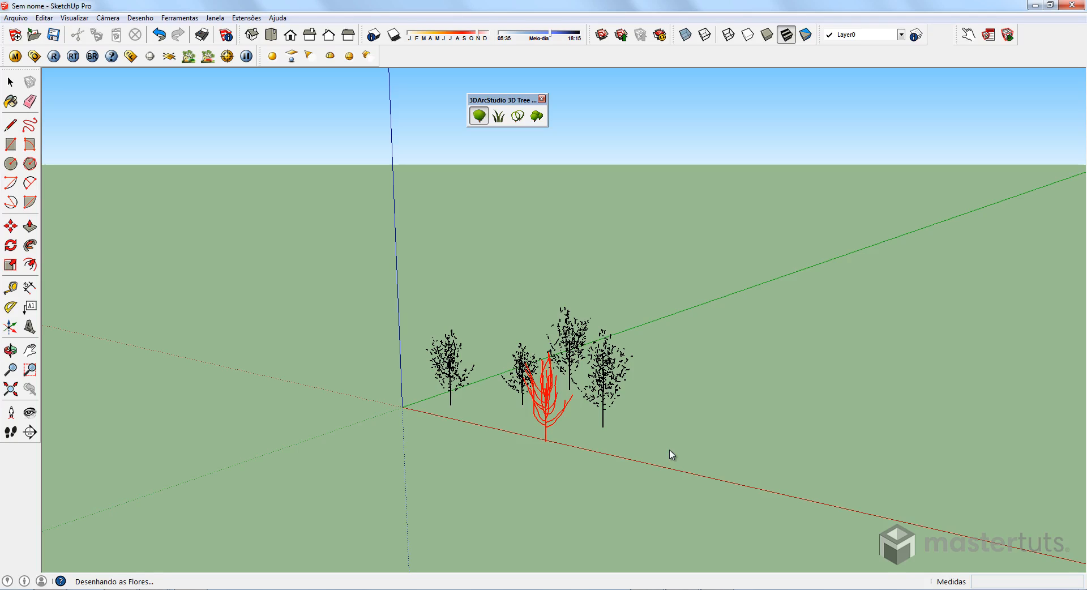
Examine the placed rose trees up close and from several sides, comparing their flowers, foliage and branches.
scroll(538, 401, "up", 5)
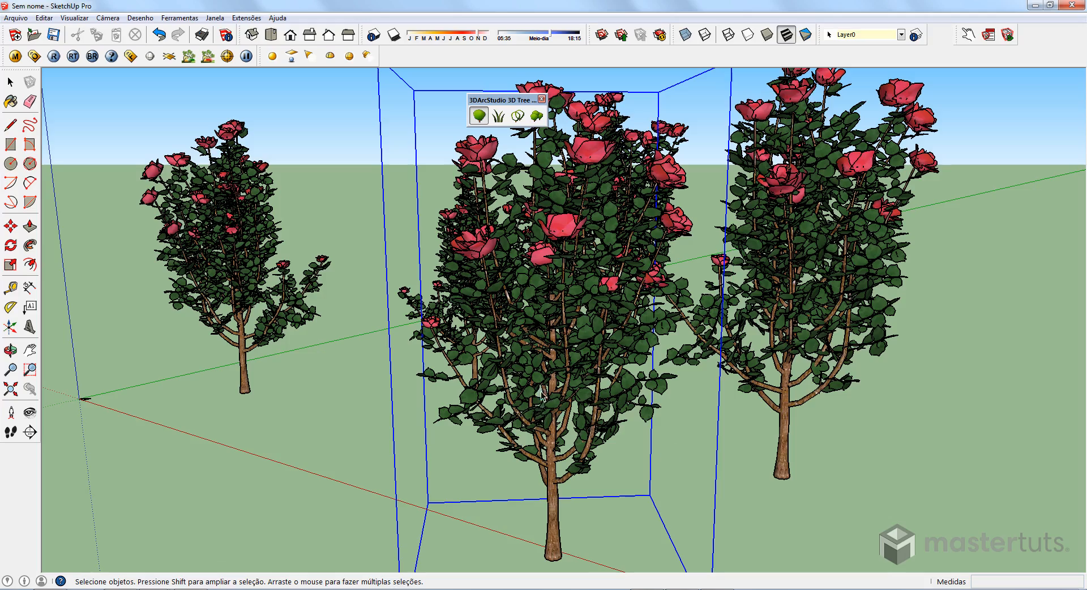
middle_click_drag(541, 391, 693, 399)
scroll(535, 399, "down", 2)
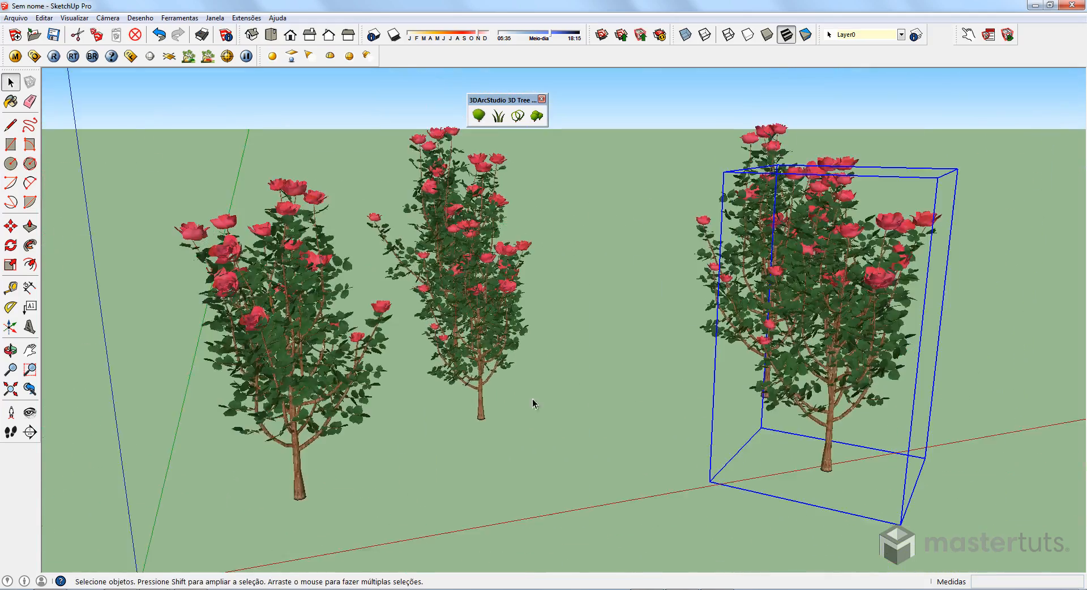
middle_click_drag(532, 398, 266, 400)
middle_click_drag(617, 380, 396, 351)
mouse_move(618, 307)
middle_mouse_down()
mouse_move(498, 317)
mouse_move(695, 354)
mouse_move(537, 368)
mouse_move(689, 351)
mouse_move(618, 358)
mouse_move(794, 358)
mouse_move(424, 368)
mouse_move(635, 381)
mouse_move(668, 427)
mouse_move(581, 311)
mouse_move(774, 317)
mouse_move(586, 368)
mouse_move(621, 369)
middle_mouse_up()
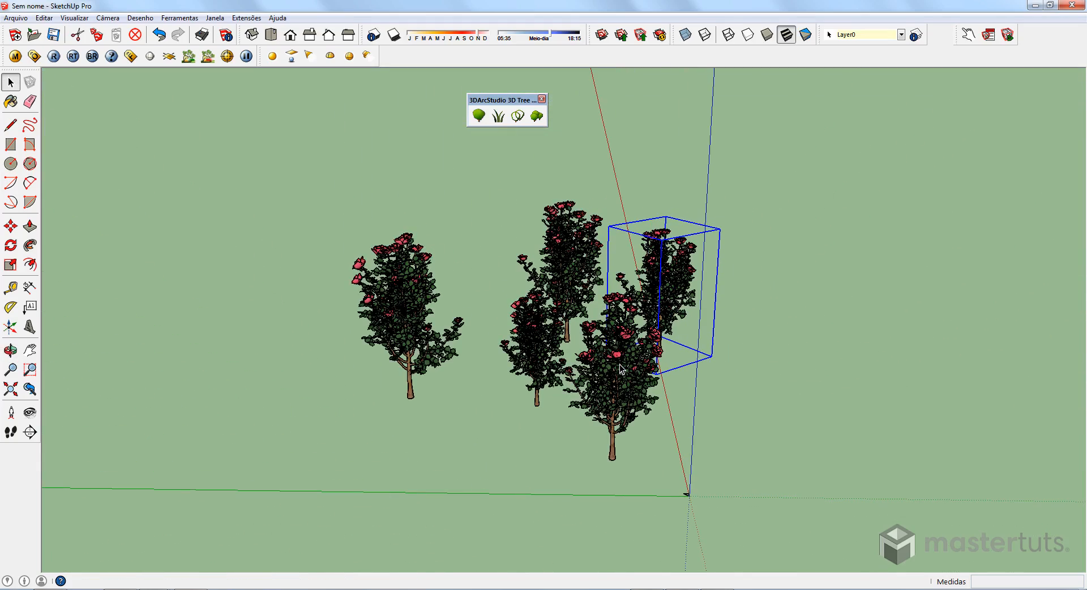
middle_click_drag(621, 368, 721, 291)
middle_click_drag(663, 314, 557, 365)
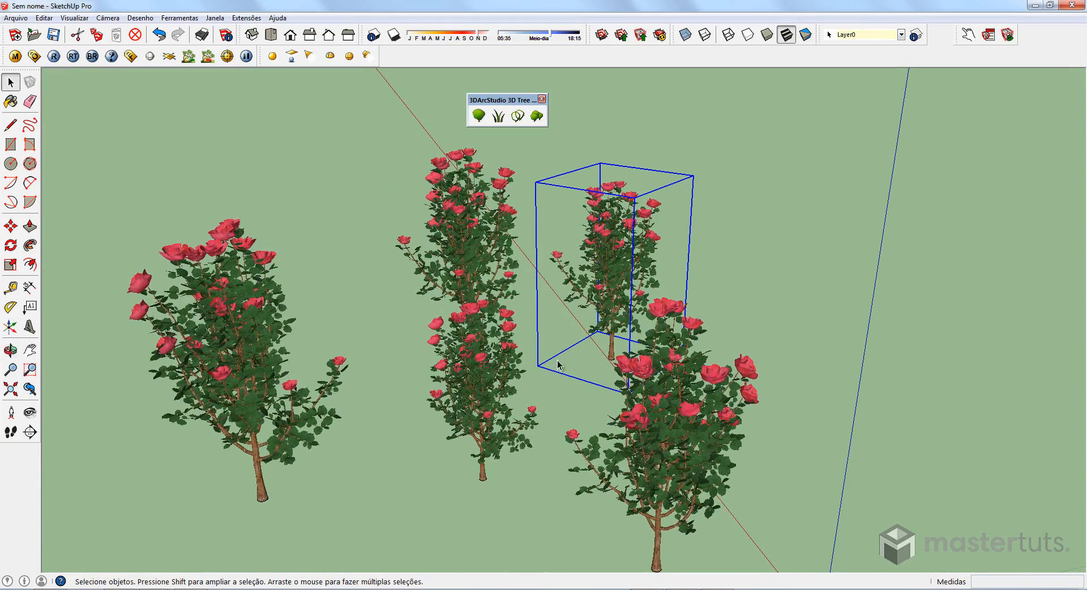
Examine the spacing and height of the rose-tree group around the axes, from above and at ground level.
middle_click_drag(532, 298, 487, 270)
middle_click_drag(738, 299, 871, 373)
middle_click_drag(541, 306, 597, 354)
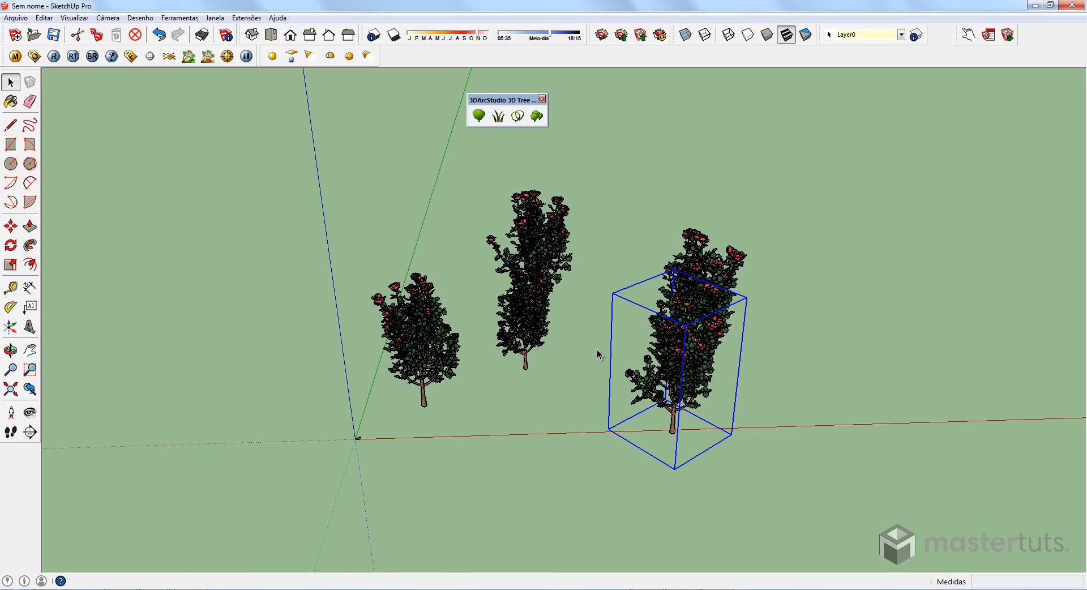
middle_click_drag(527, 436, 589, 342)
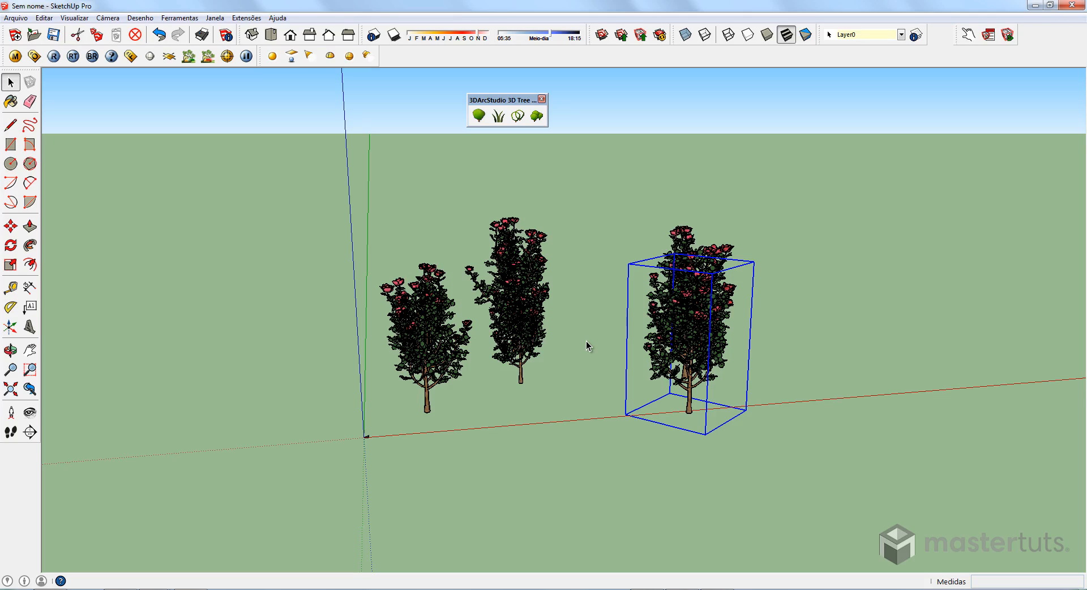
mouse_move(585, 341)
middle_mouse_down()
mouse_move(548, 340)
mouse_move(606, 340)
middle_mouse_up()
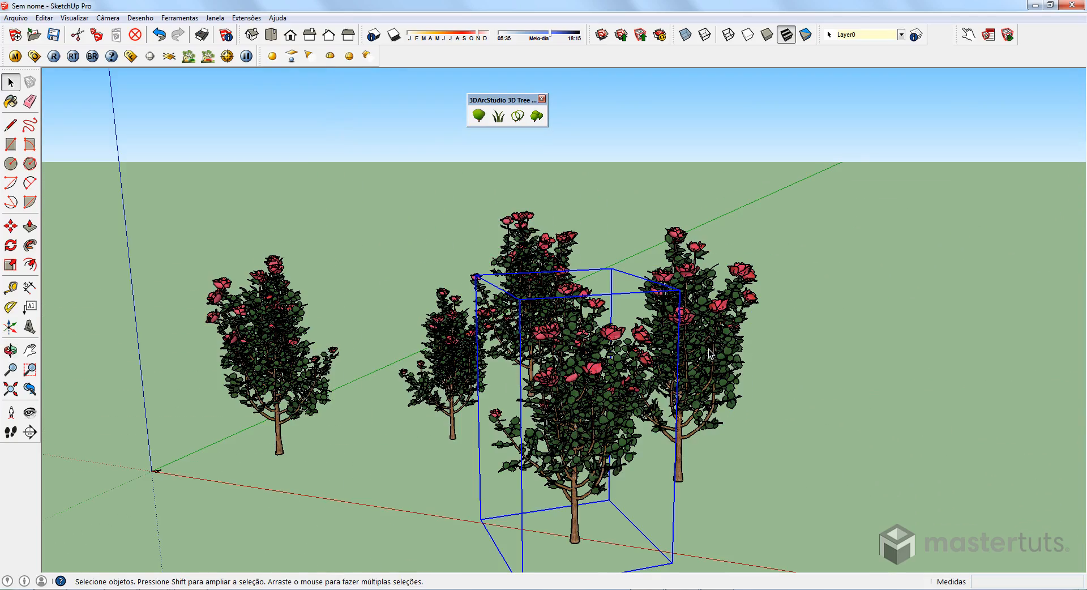
middle_click_drag(708, 352, 803, 306)
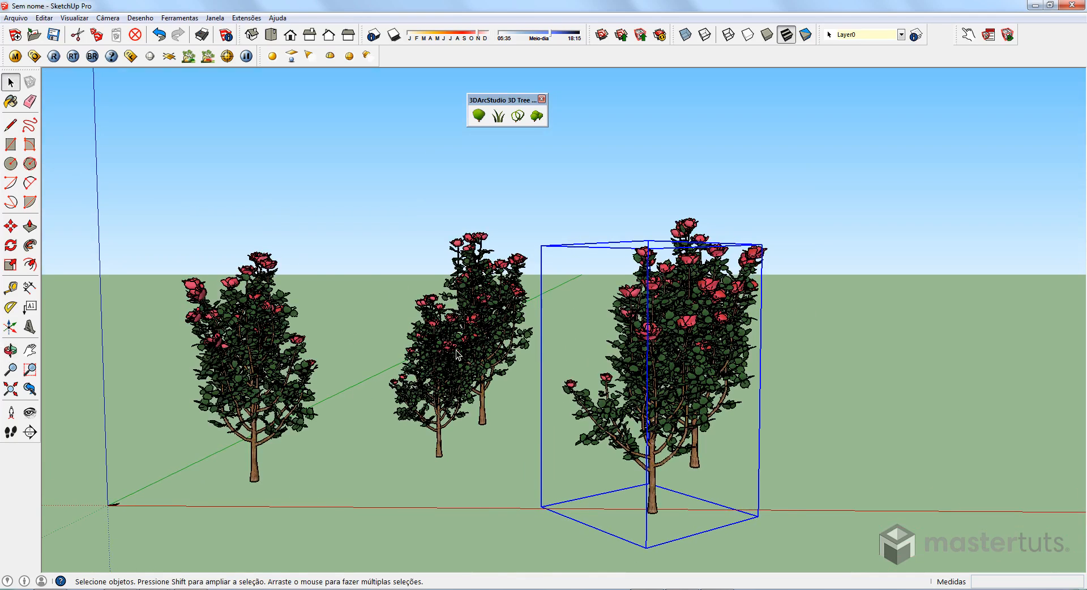
Switch the rose trees to their simplified proxies and run a V-Ray test render of the scene.
left_click(517, 116)
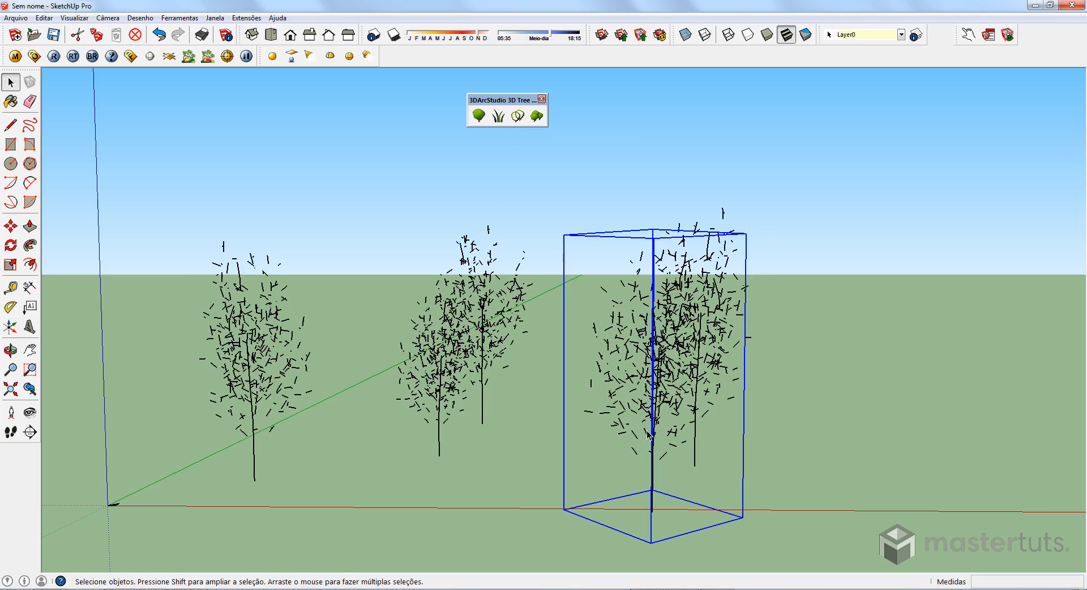
left_click_drag(449, 302, 877, 370)
middle_click_drag(878, 370, 382, 289)
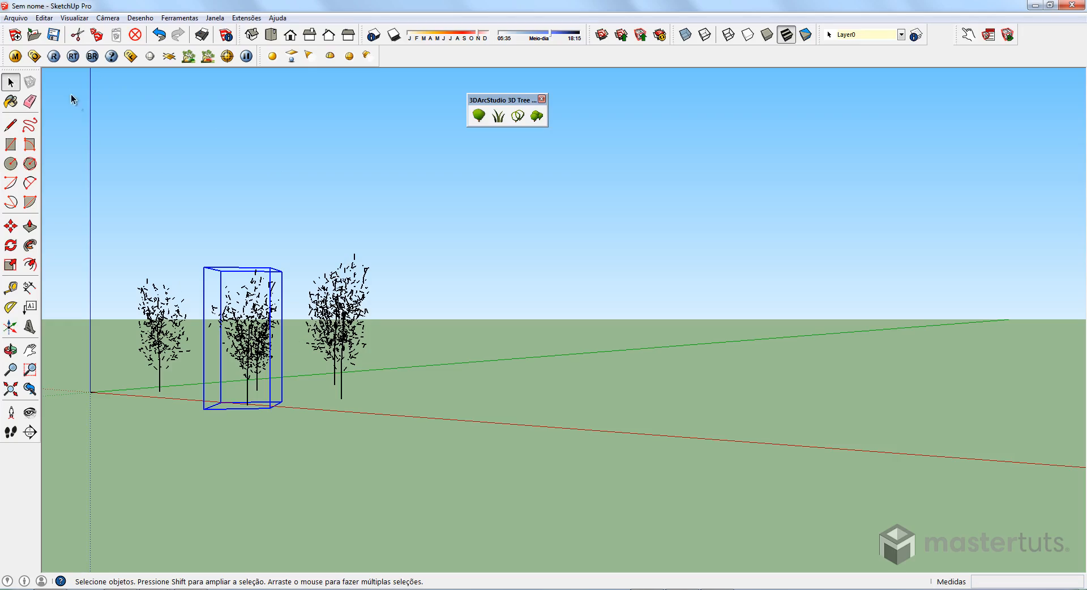
left_click(54, 55)
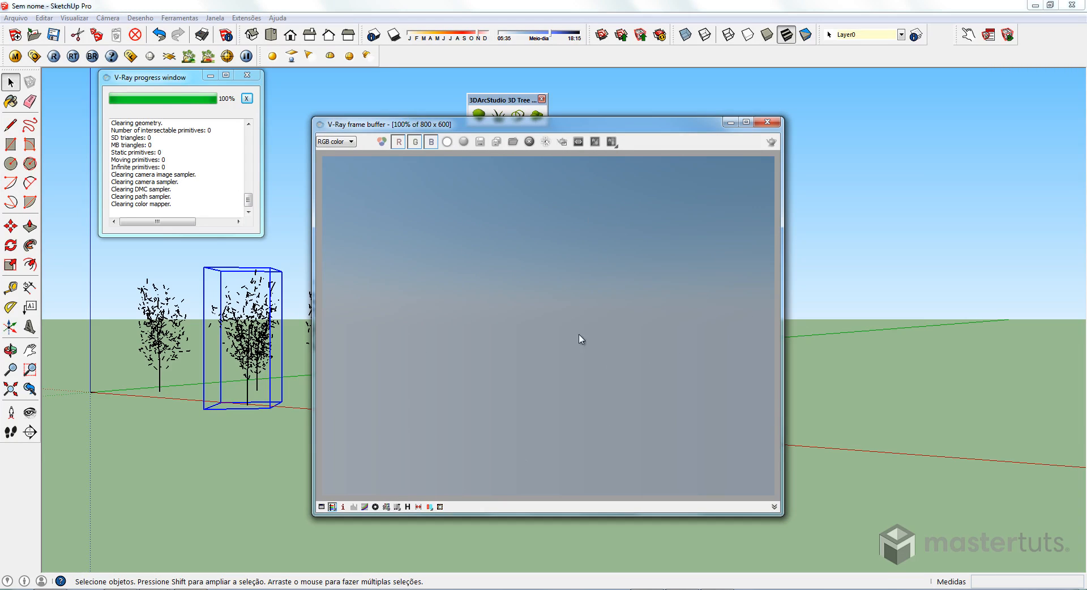
left_click(767, 121)
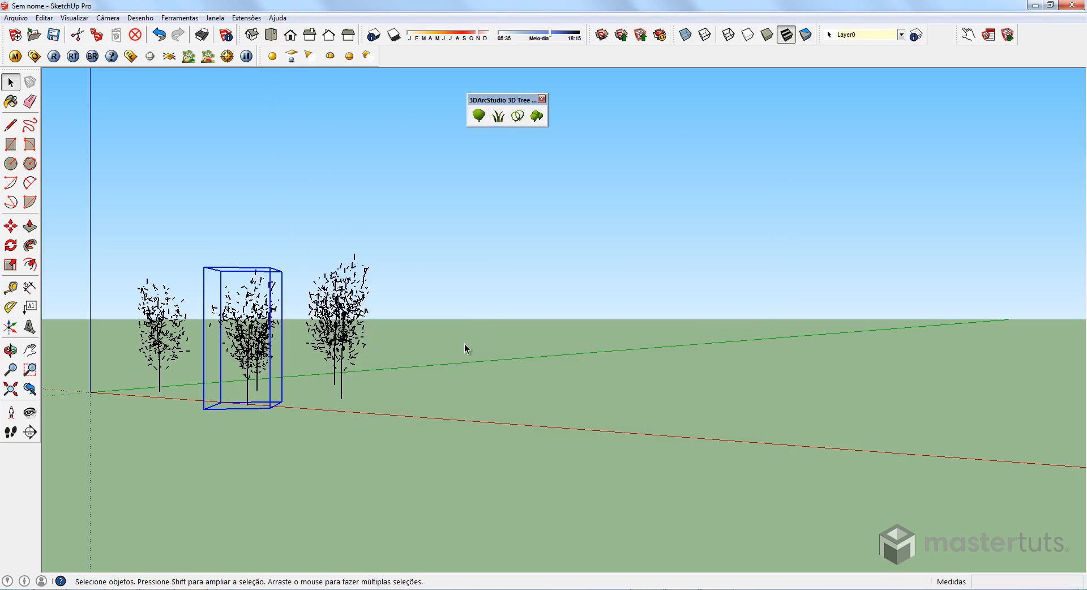
Restore the rose trees from proxies to full detail and delete the whole group.
left_click(537, 117)
middle_click_drag(262, 352, 609, 395)
scroll(609, 395, "down", 2)
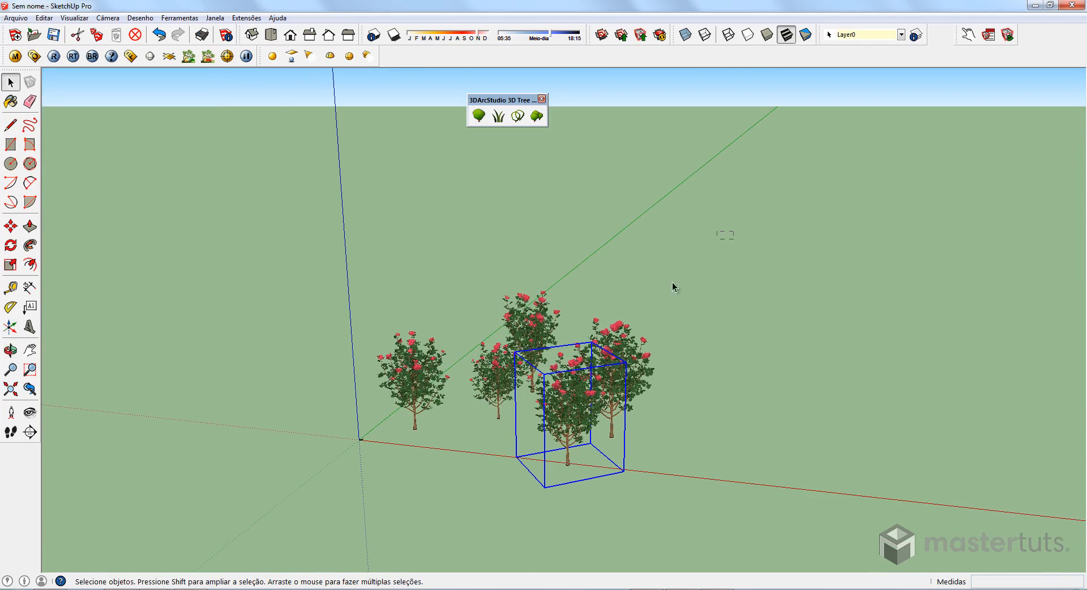
left_click_drag(270, 529, 272, 526)
key("Delete")
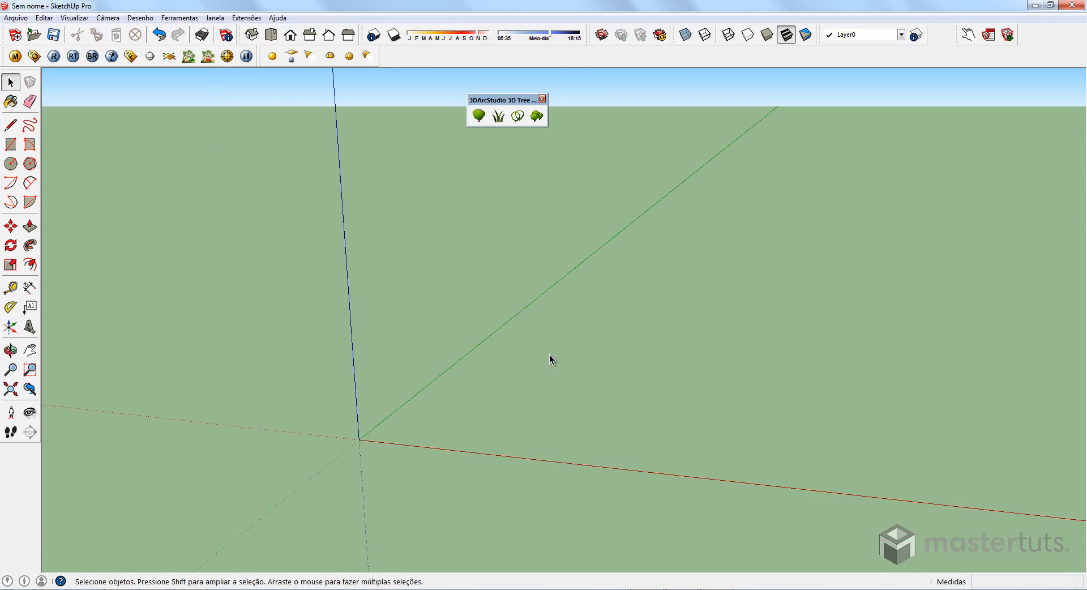
Draw a ground rectangle of about 2.56 m by 3.56 m from the origin between the red and green axes.
middle_click_drag(549, 355, 630, 388)
key("r")
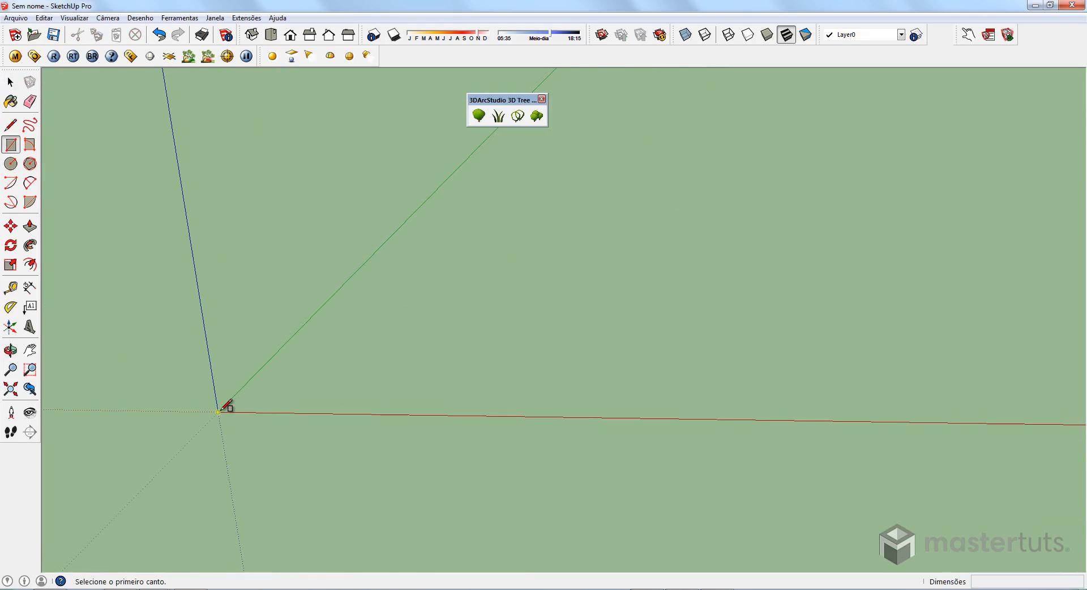
left_click(218, 411)
left_click(545, 287)
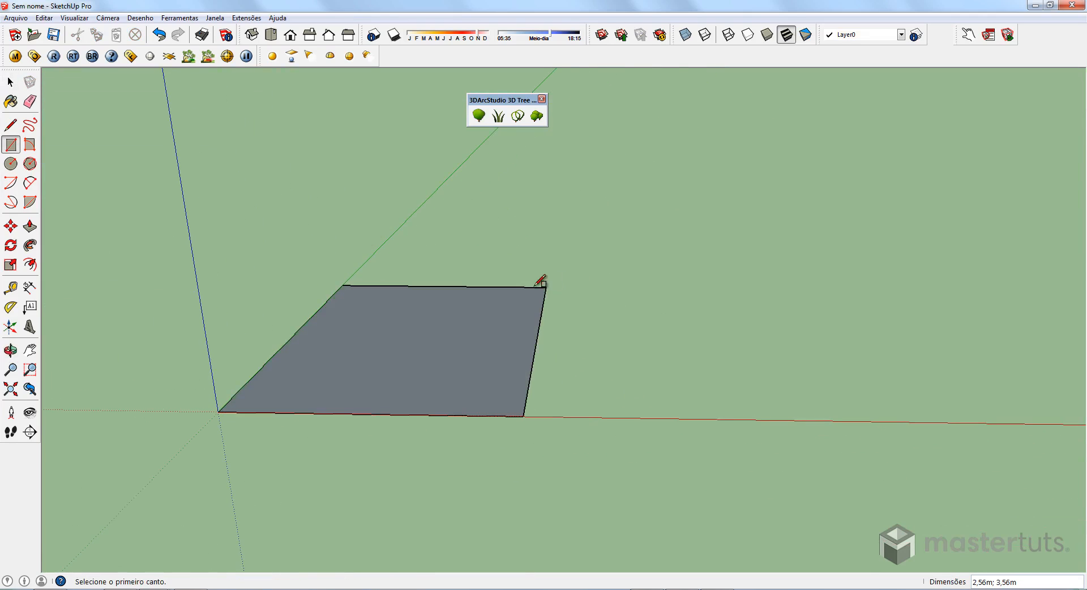
Reverse the rectangle's face so that its front side points up.
key("space")
left_click(457, 372)
right_click(456, 375)
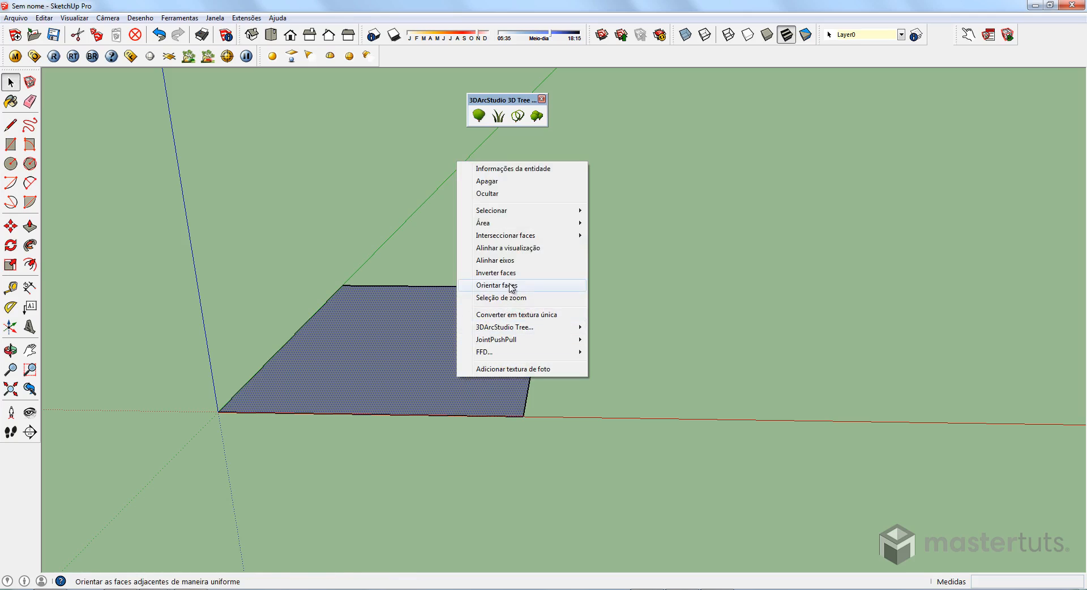
left_click(509, 273)
Place grass00:Default Generic Grass on the selected face with the Fazer proxies option turned off.
middle_click_drag(482, 368, 549, 375)
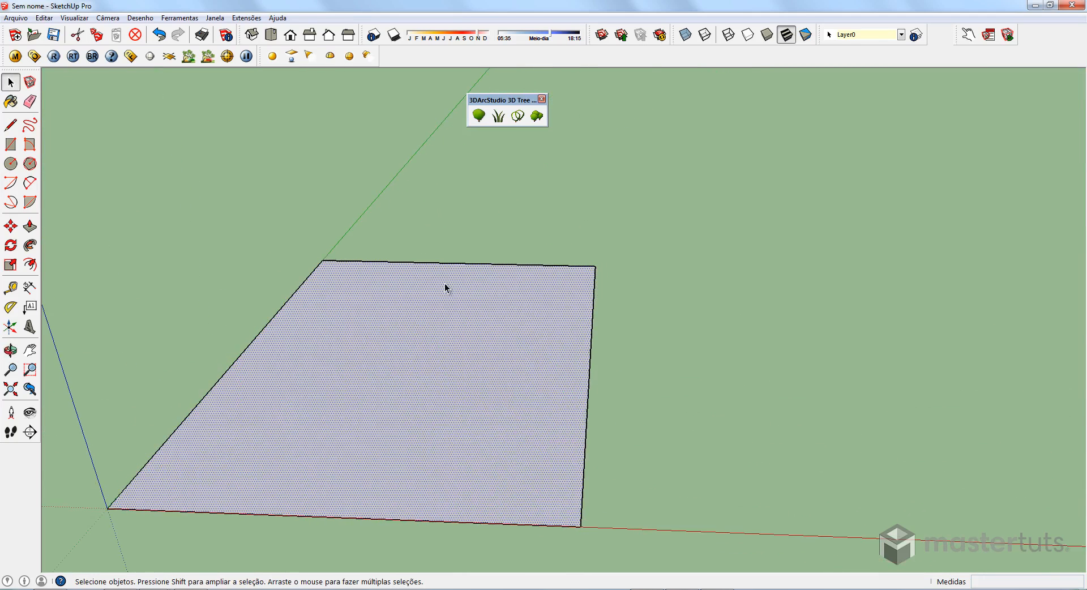
left_click(498, 116)
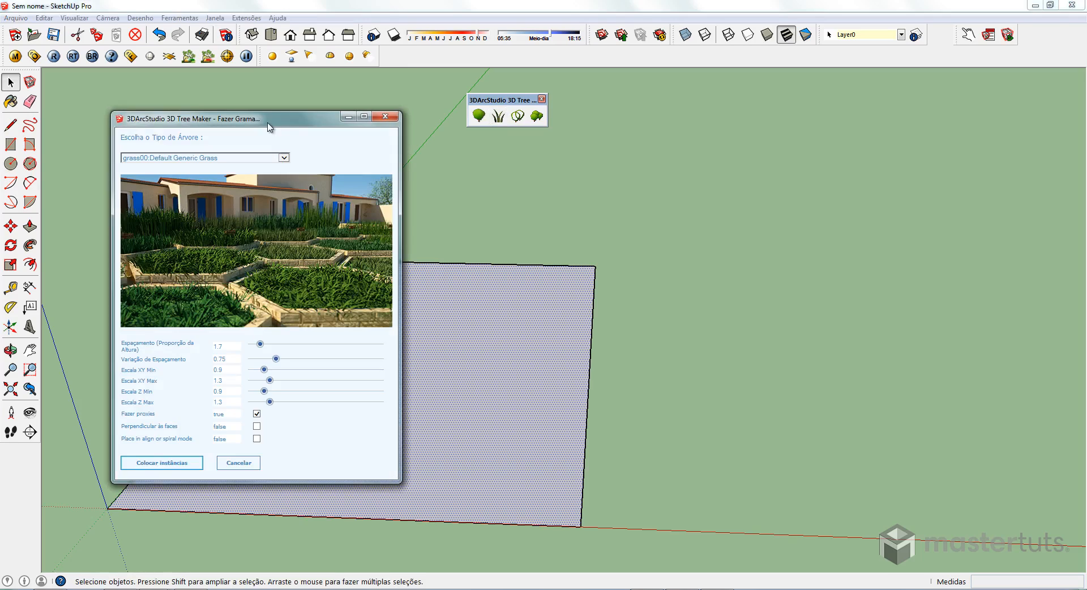
left_click_drag(260, 111, 255, 83)
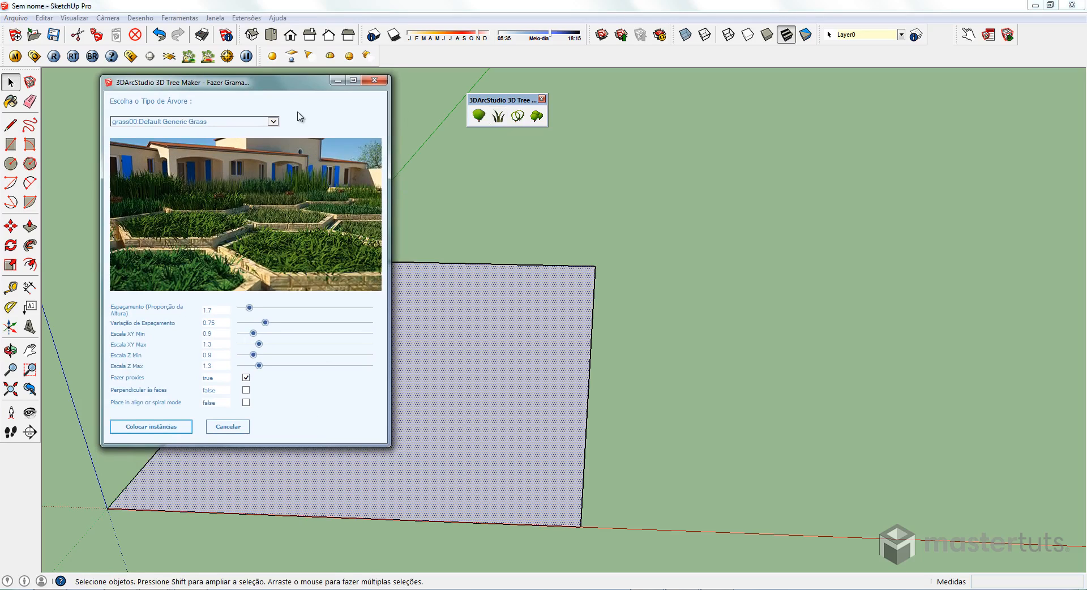
left_click_drag(277, 84, 887, 97)
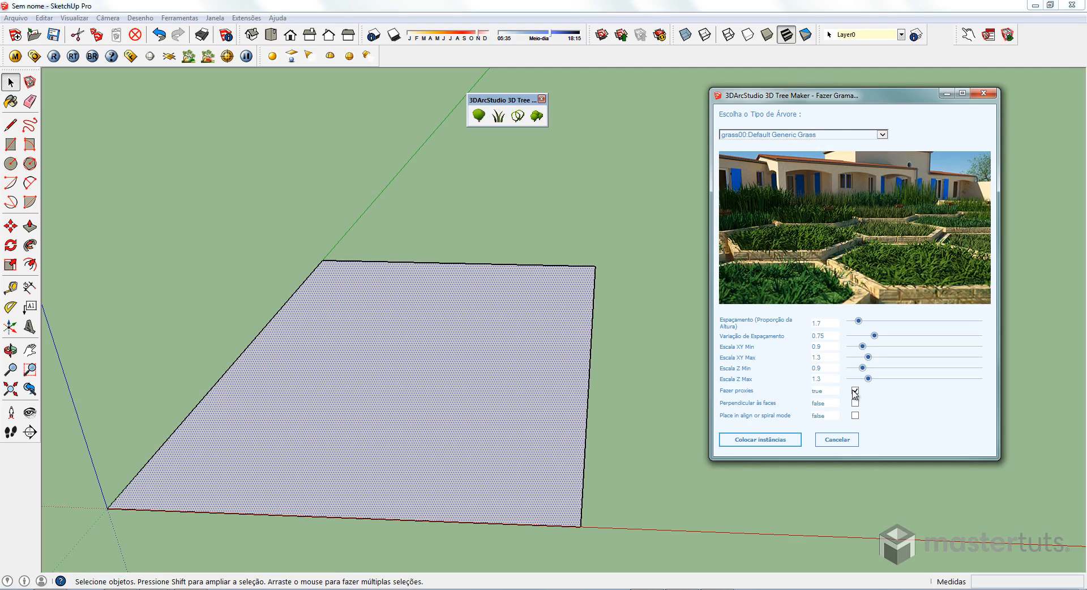
middle_click_drag(480, 403, 453, 409)
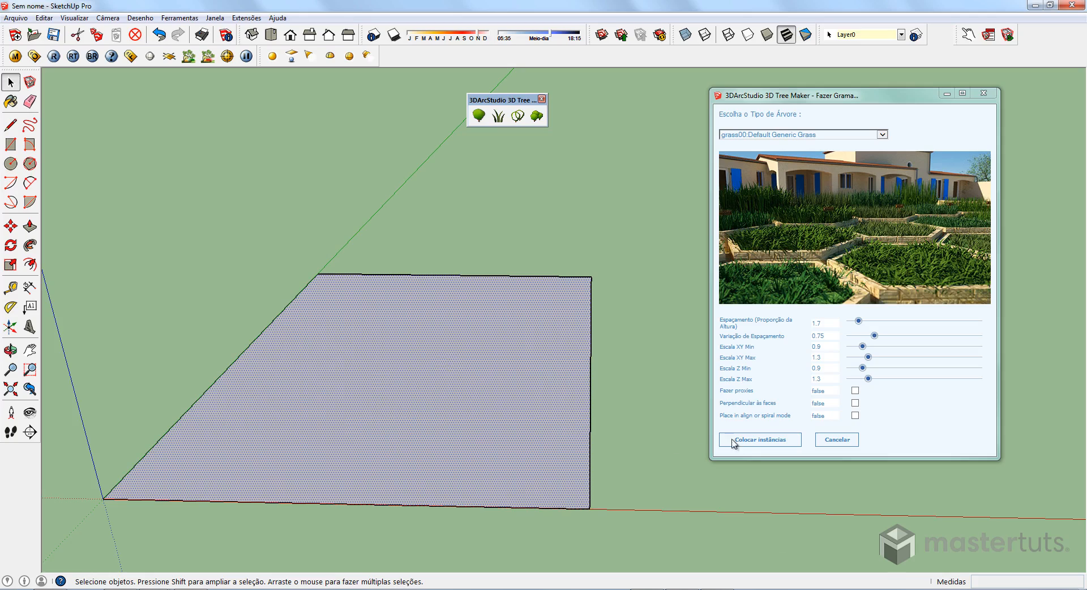
left_click(756, 442)
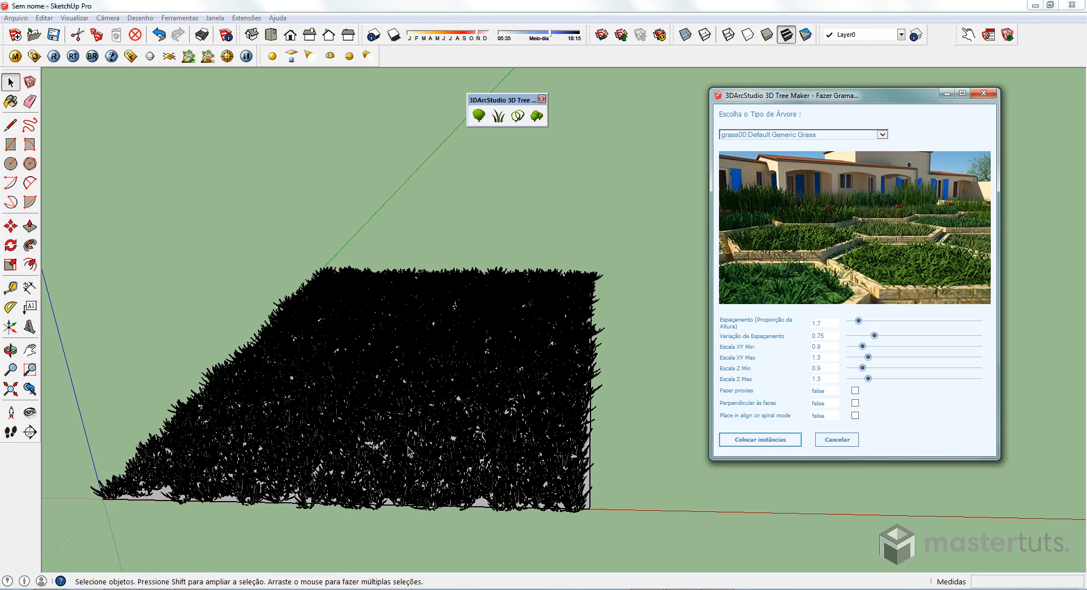
Examine the generated grass up close and from several angles, checking its density and coverage of the face.
middle_click_drag(441, 445, 403, 428)
scroll(458, 399, "up", 3)
scroll(459, 399, "up", 2)
middle_click_drag(459, 399, 363, 324)
scroll(439, 283, "up", 5)
scroll(317, 308, "down", 8)
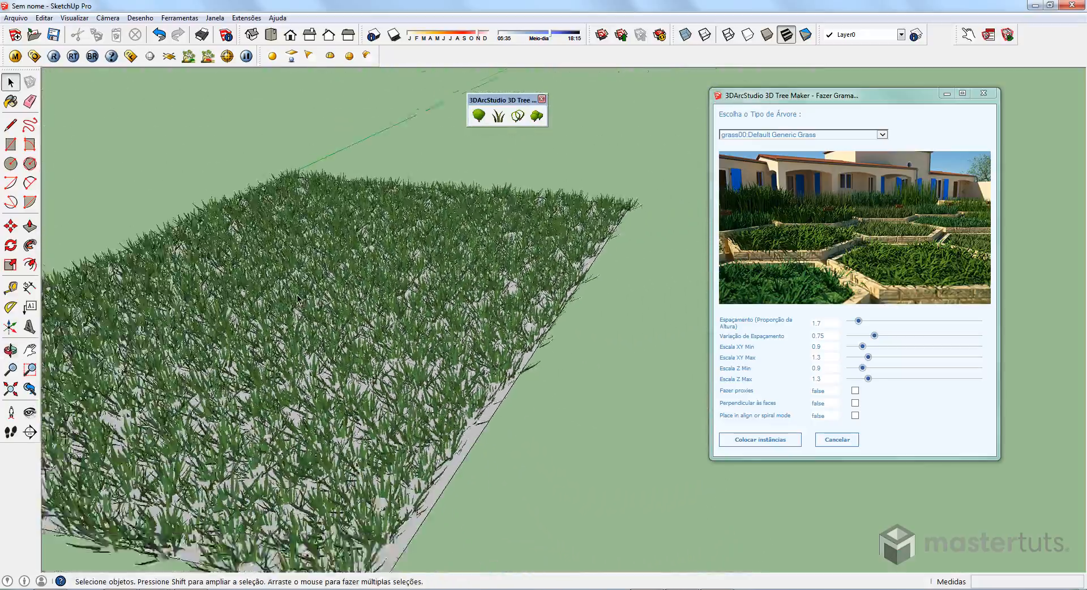
scroll(297, 299, "down", 3)
middle_click_drag(297, 298, 429, 343)
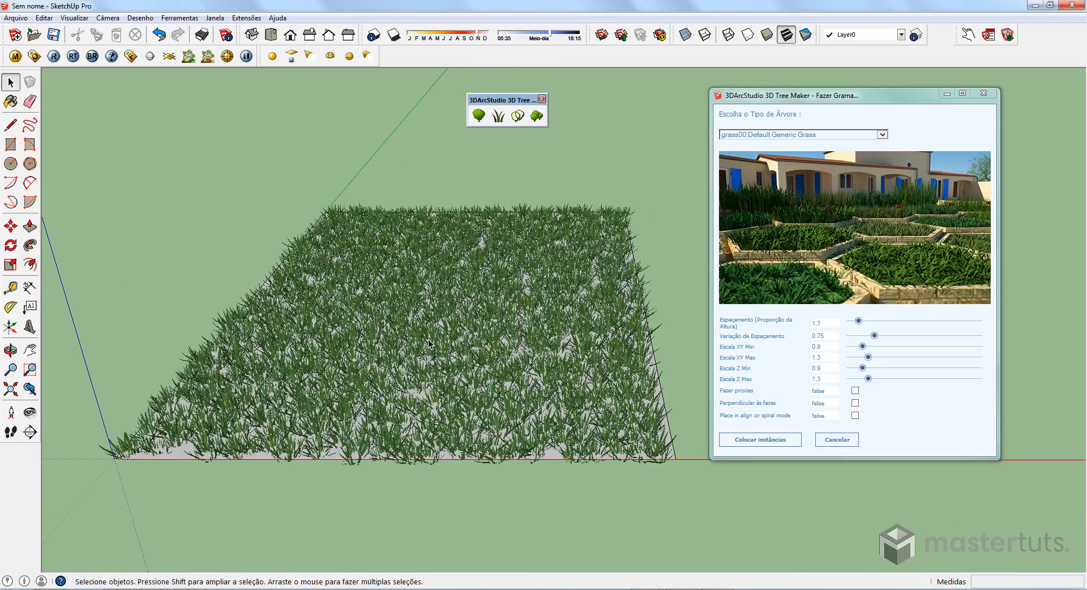
Delete the dense grass from the rectangle, keeping the bare face.
left_click(429, 342)
key("Delete")
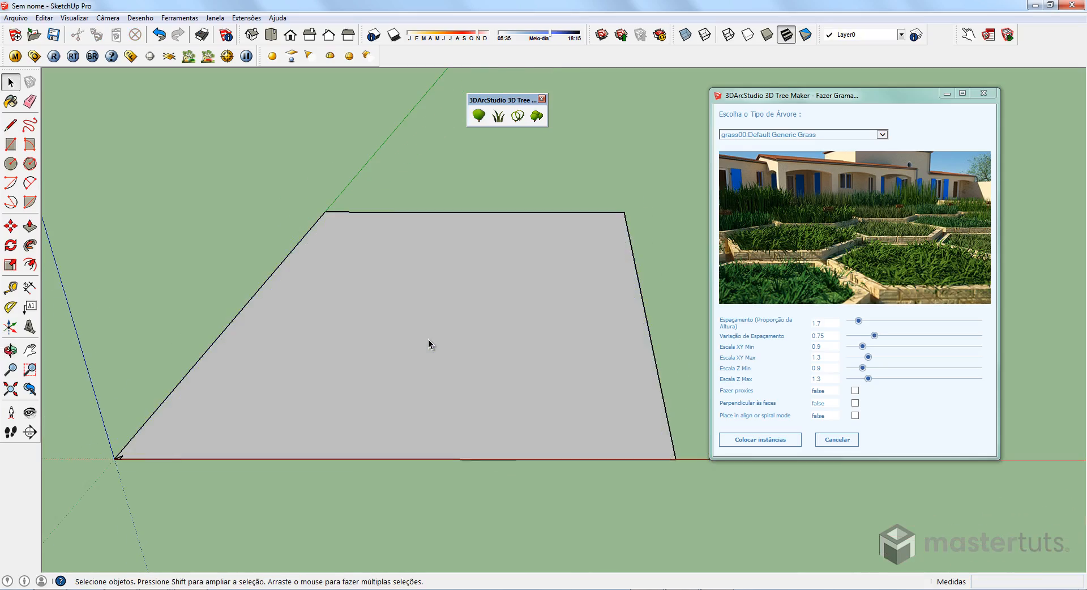
middle_click_drag(429, 338, 429, 338)
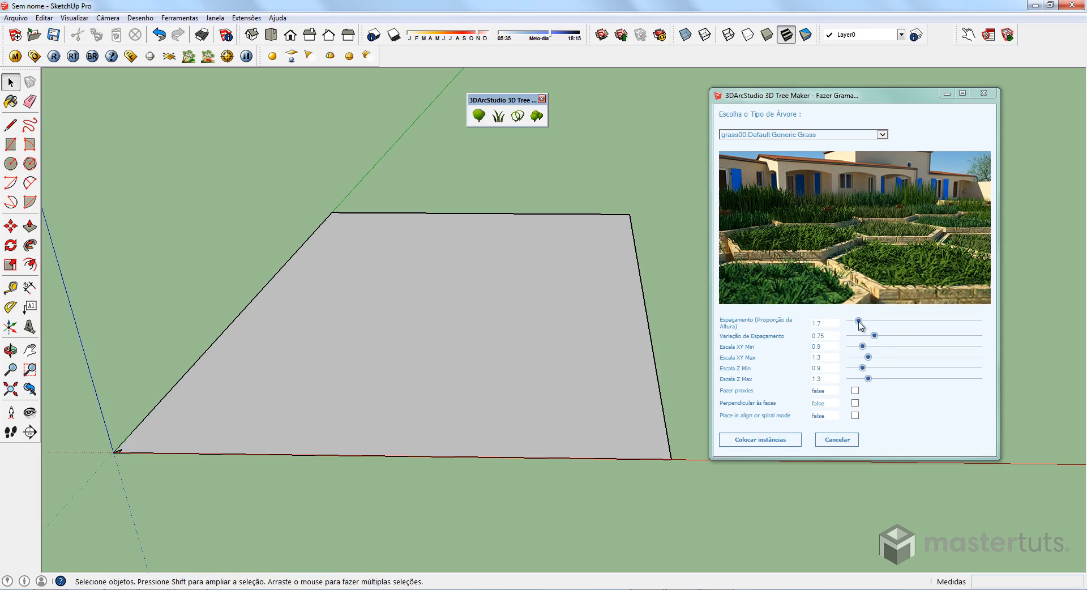
Set the grass spacing to 13.7 and place the grass instances on the rectangle's face.
mouse_move(858, 322)
left_click_drag(859, 320, 919, 326)
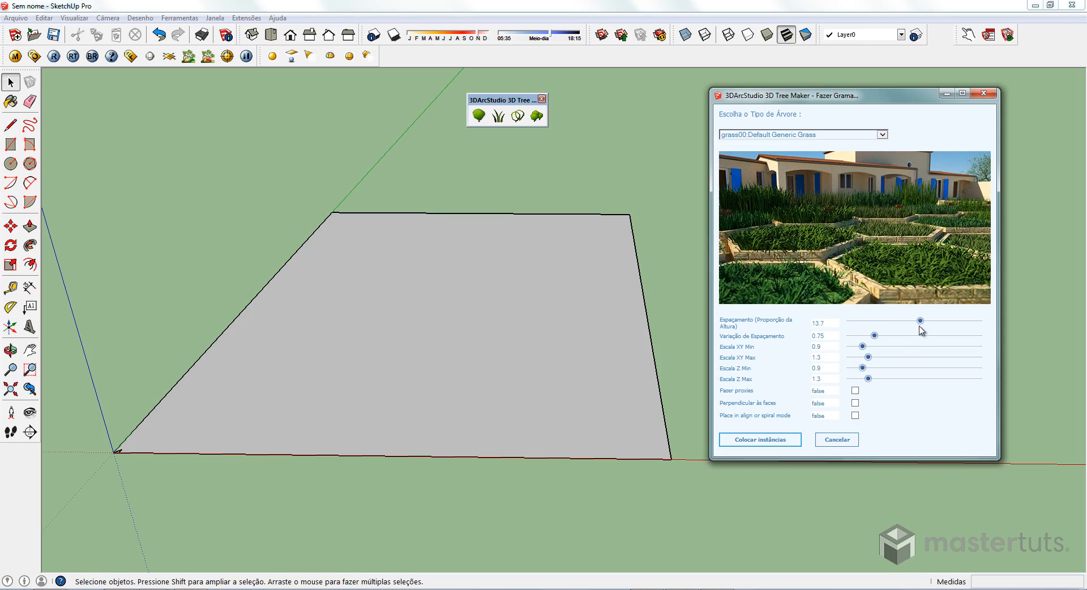
left_click(521, 380)
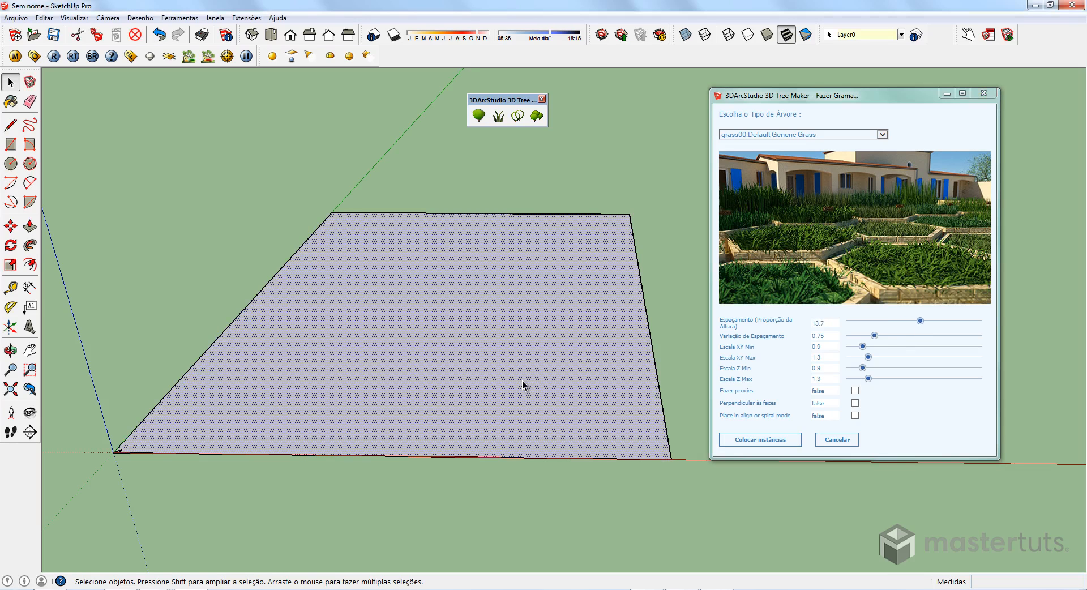
left_click(752, 444)
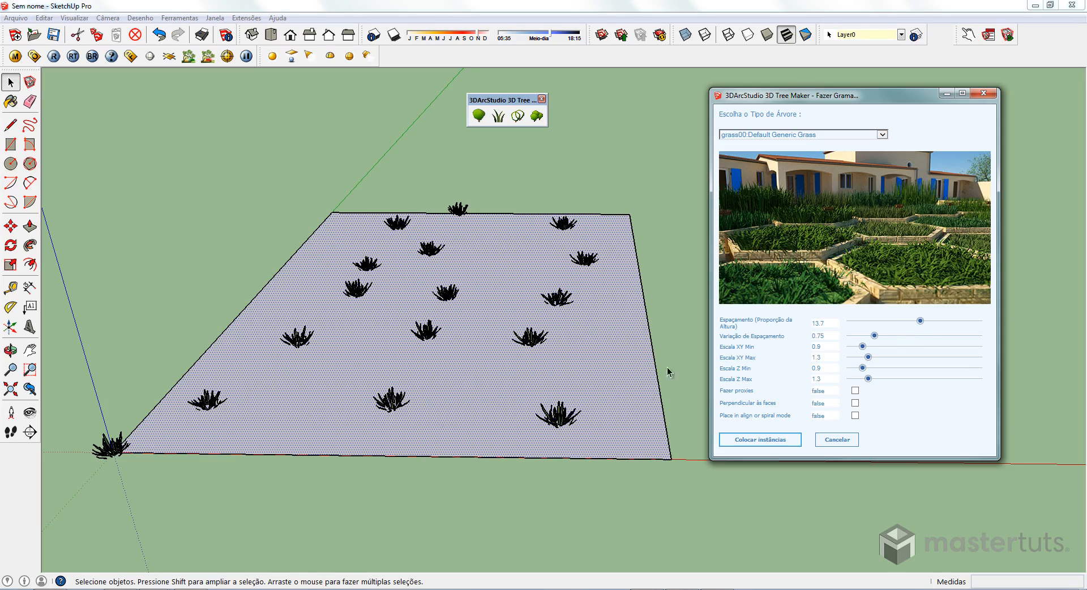
Replace the sparse grass on the face with instances at spacing 7.5 and spacing variation 0.
mouse_move(919, 322)
left_click_drag(920, 323, 889, 325)
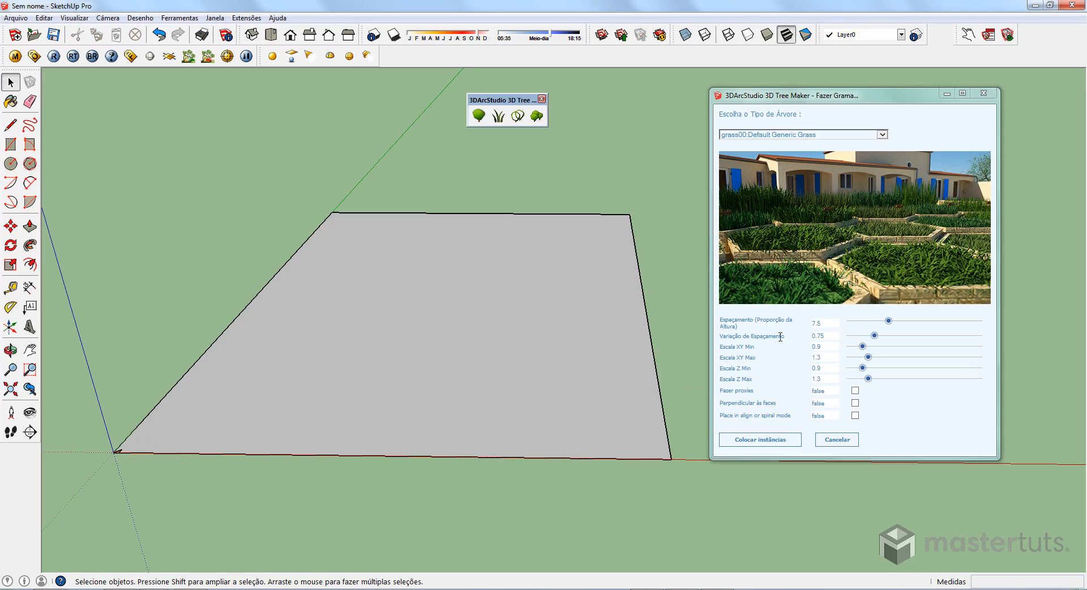
mouse_move(874, 338)
left_click_drag(874, 335, 850, 336)
left_click(574, 396)
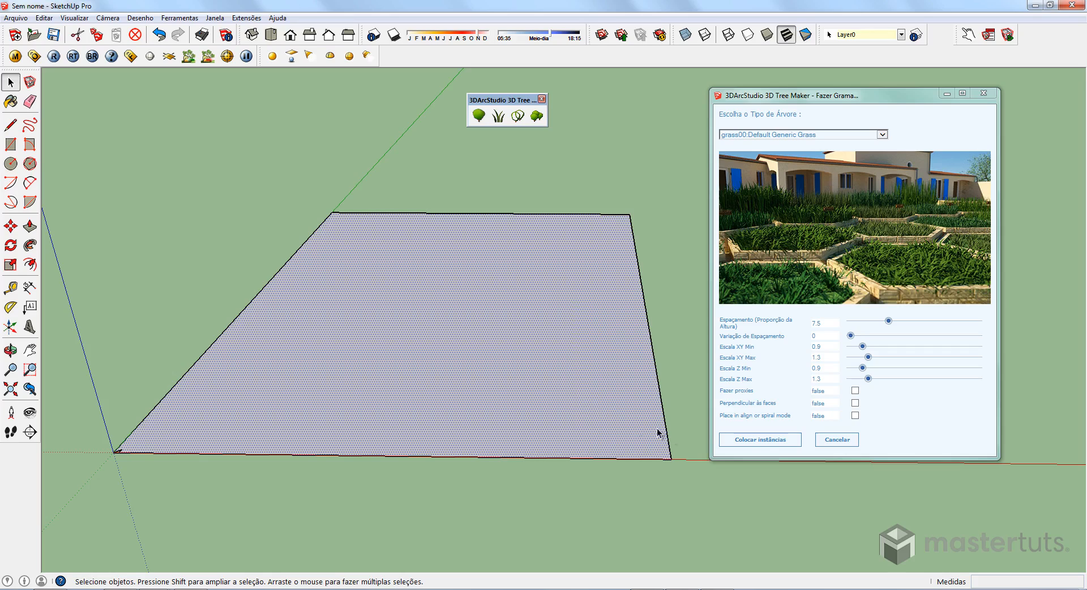
left_click(764, 440)
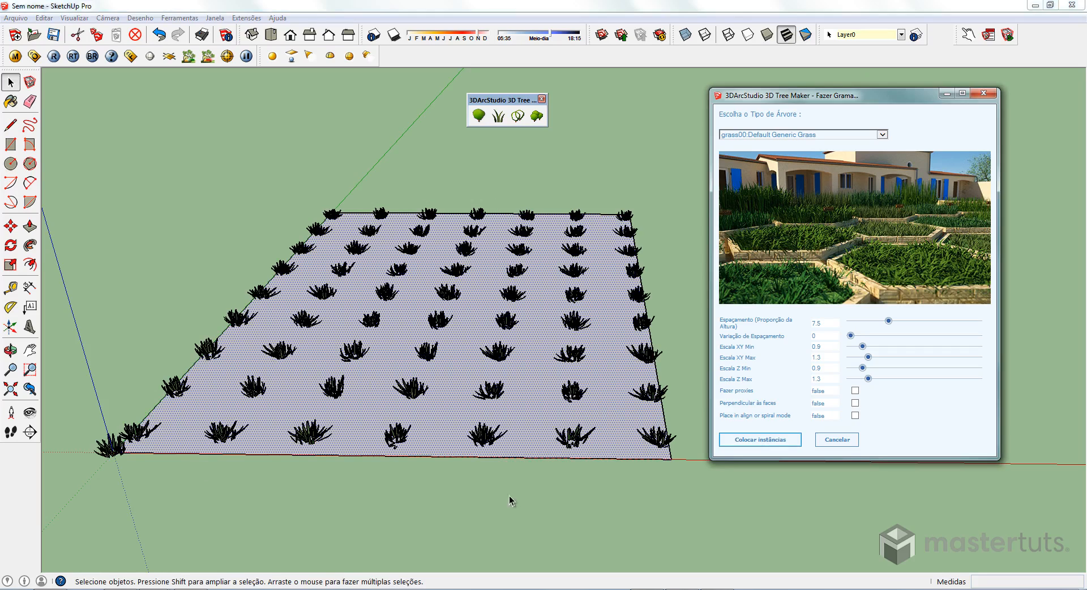
Clear the even rows of grass and replant the face with a spacing variation of 1.25.
left_click(839, 444)
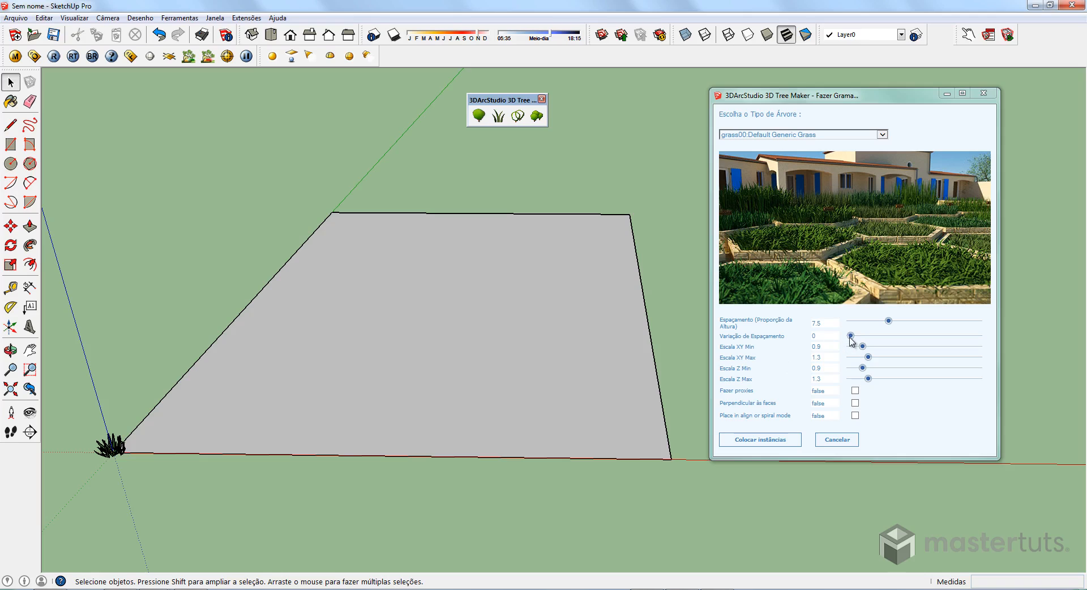
left_click_drag(849, 337, 891, 343)
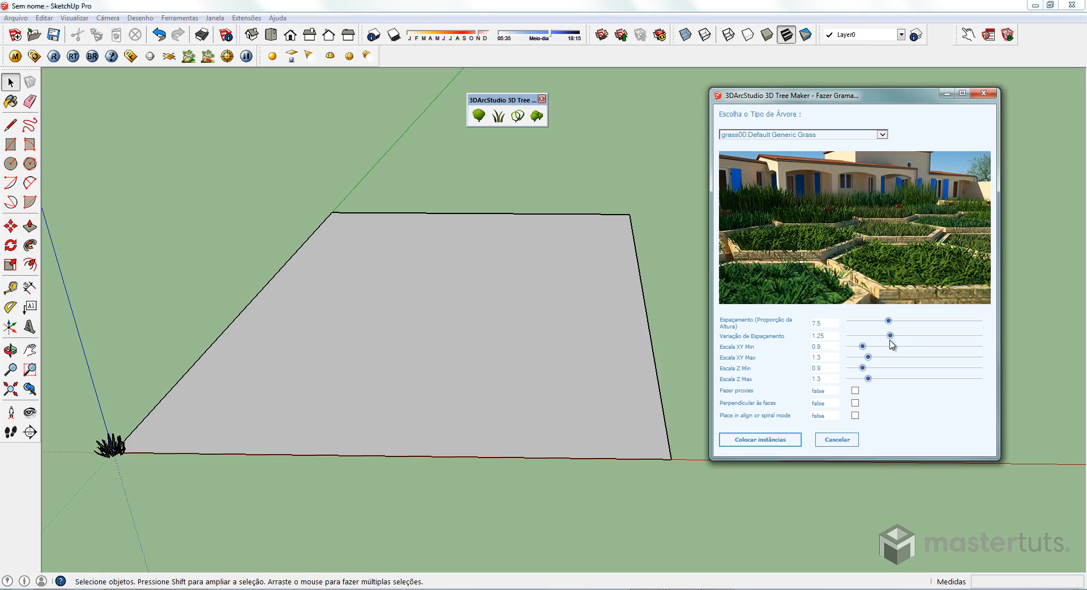
left_click(530, 408)
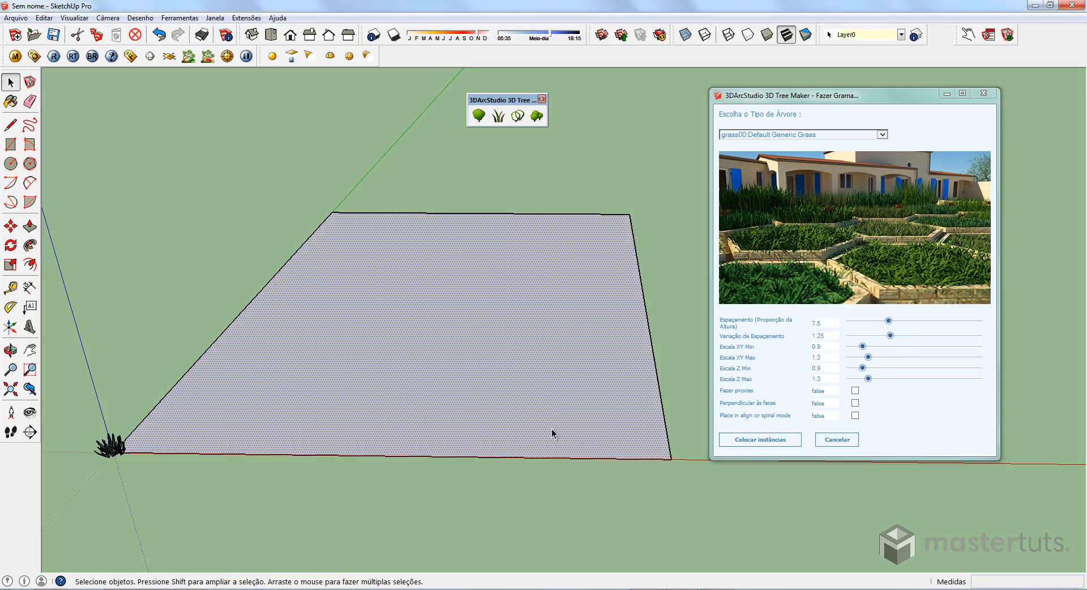
left_click(760, 440)
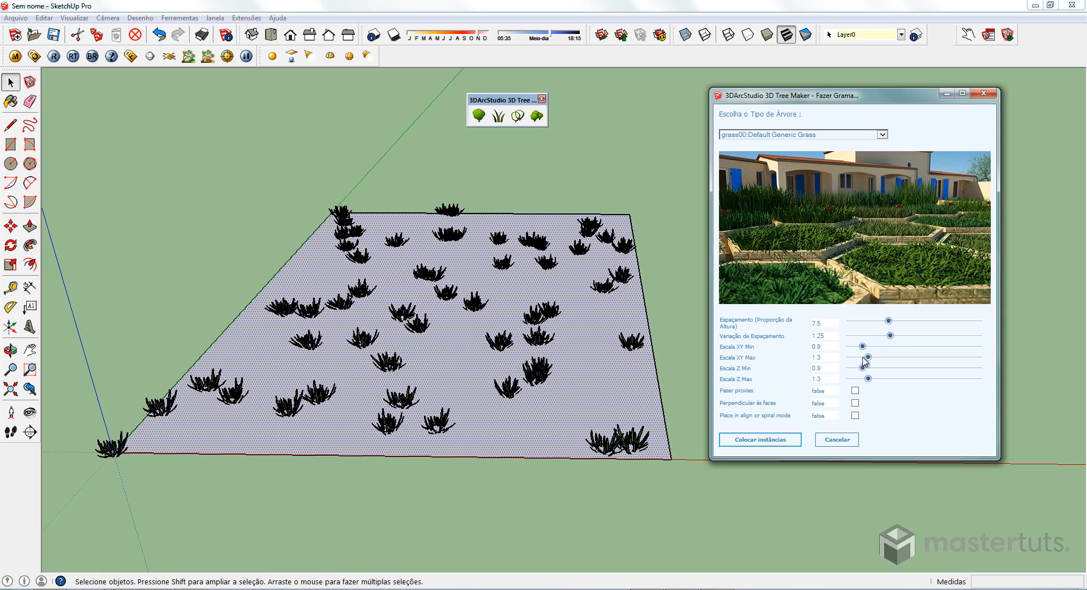
Set the grass spacing variation to 0.15 and delete the scattered grass from the rectangle.
left_click_drag(887, 339, 856, 338)
left_click(541, 374)
key("Delete")
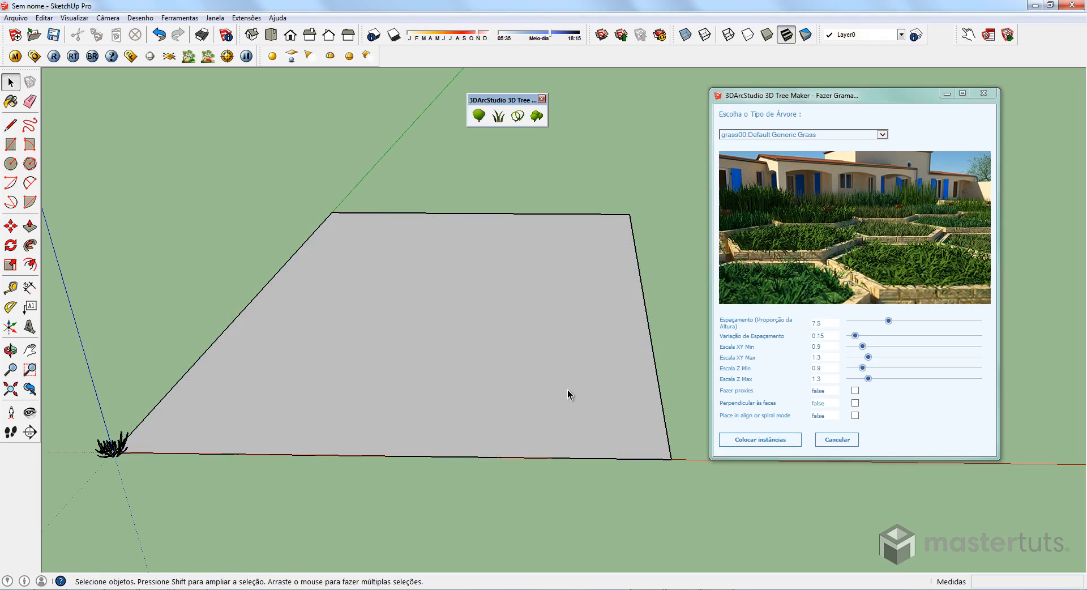
Plant the rectangle's face with wide grass, using XY scale 1.85 to 3.9 and spacing variation 0.3.
left_click(568, 389)
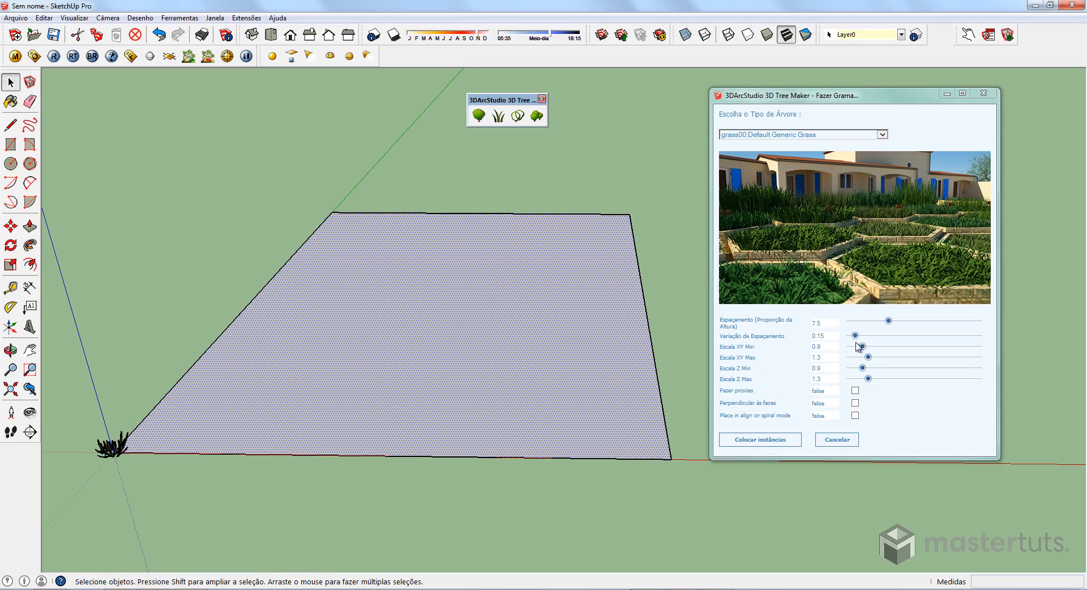
mouse_move(868, 357)
left_click_drag(868, 358, 904, 358)
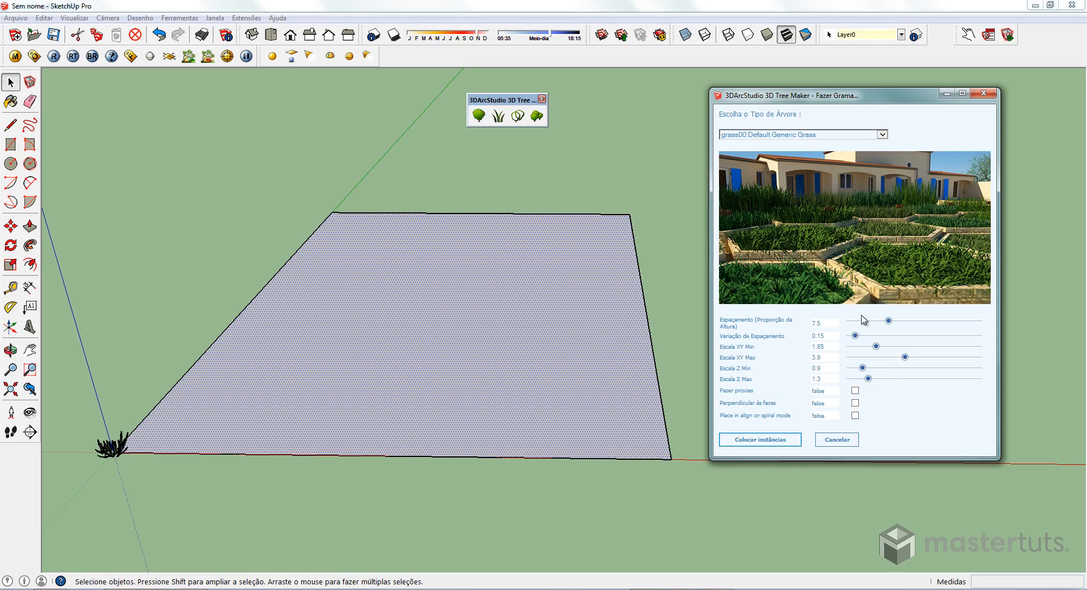
left_click_drag(855, 335, 858, 335)
left_click(751, 447)
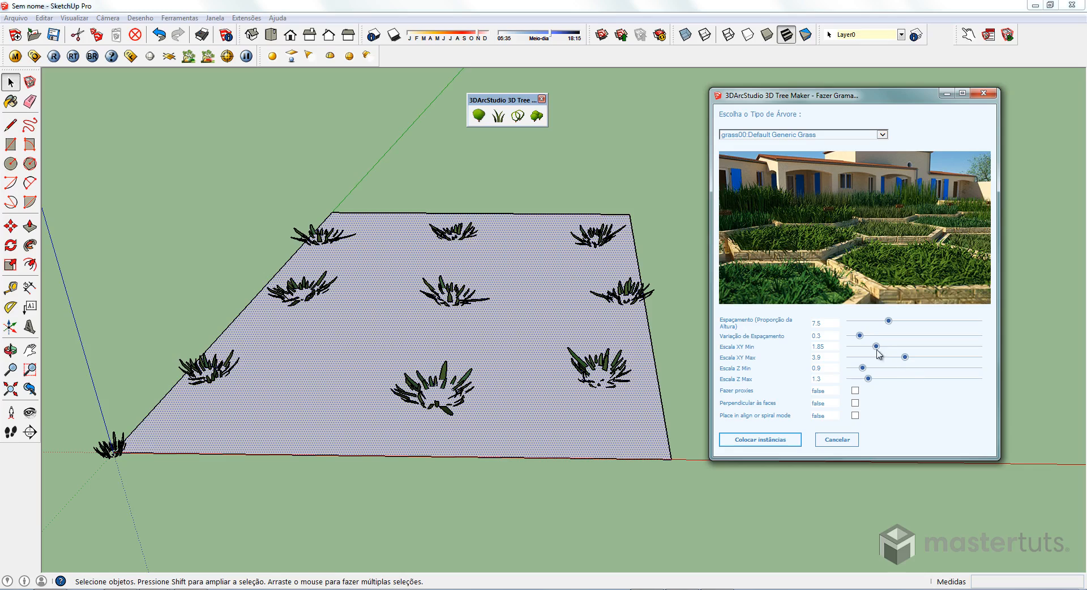
Add narrow grass to the same face with XY scale 0.1 to 0.9, and select the new grass group.
left_click_drag(876, 346, 851, 347)
left_click(773, 447)
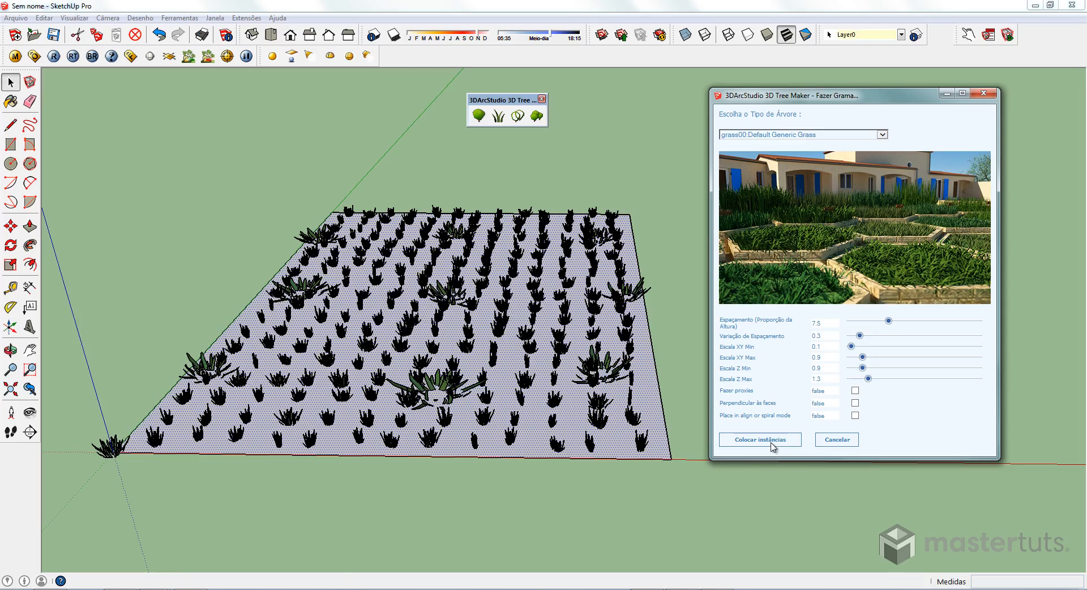
left_click(529, 376)
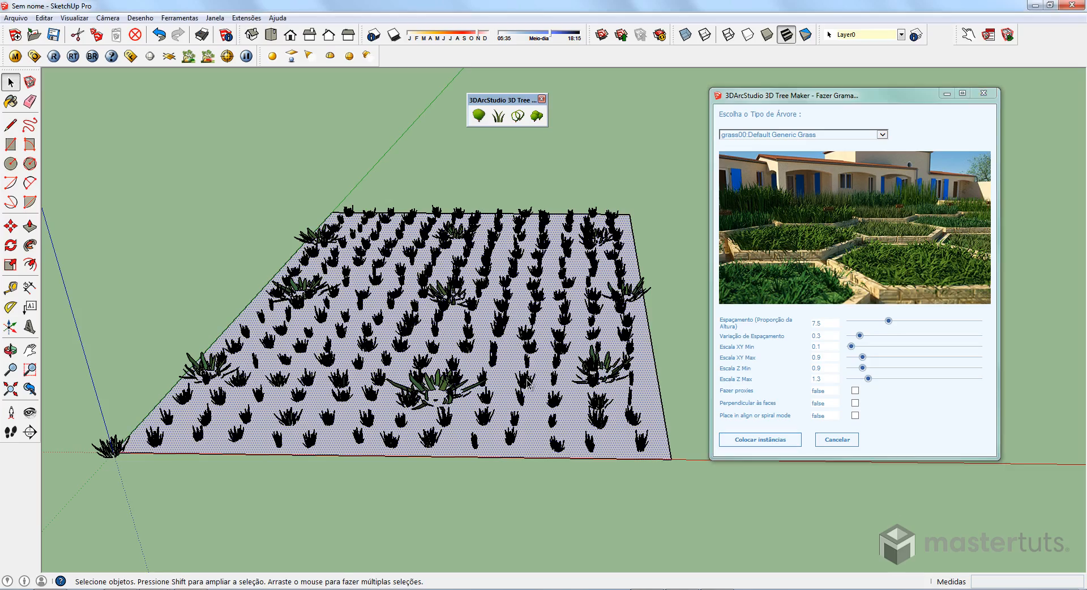
Examine the narrow and wide grass clumps on the face up close and from several angles.
scroll(528, 371, "up", 5)
scroll(525, 365, "up", 5)
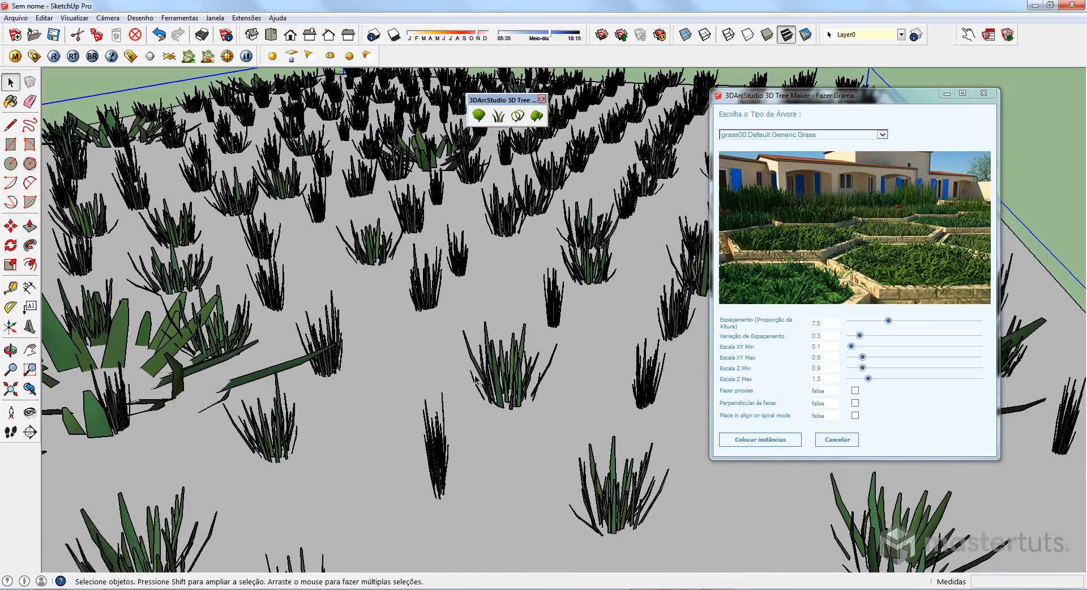
scroll(520, 370, "down", 5)
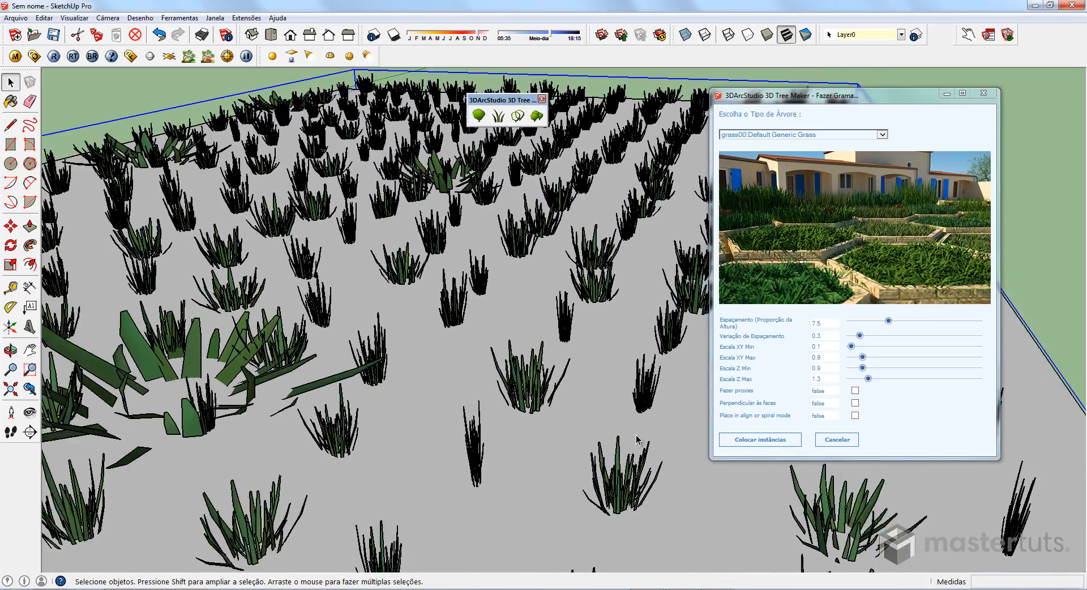
middle_click_drag(430, 381, 416, 491)
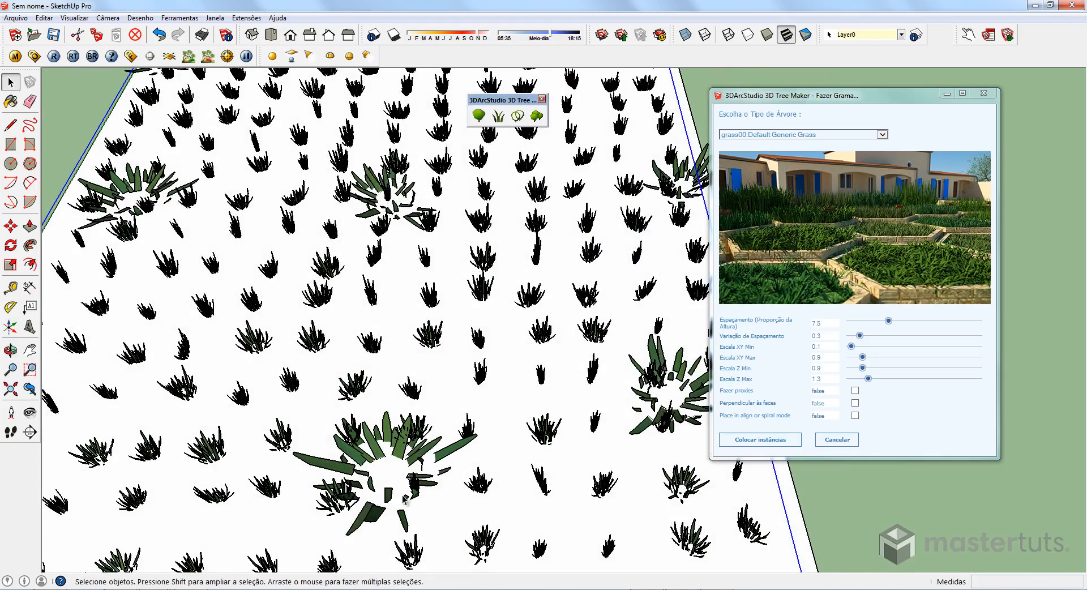
scroll(440, 490, "down", 4)
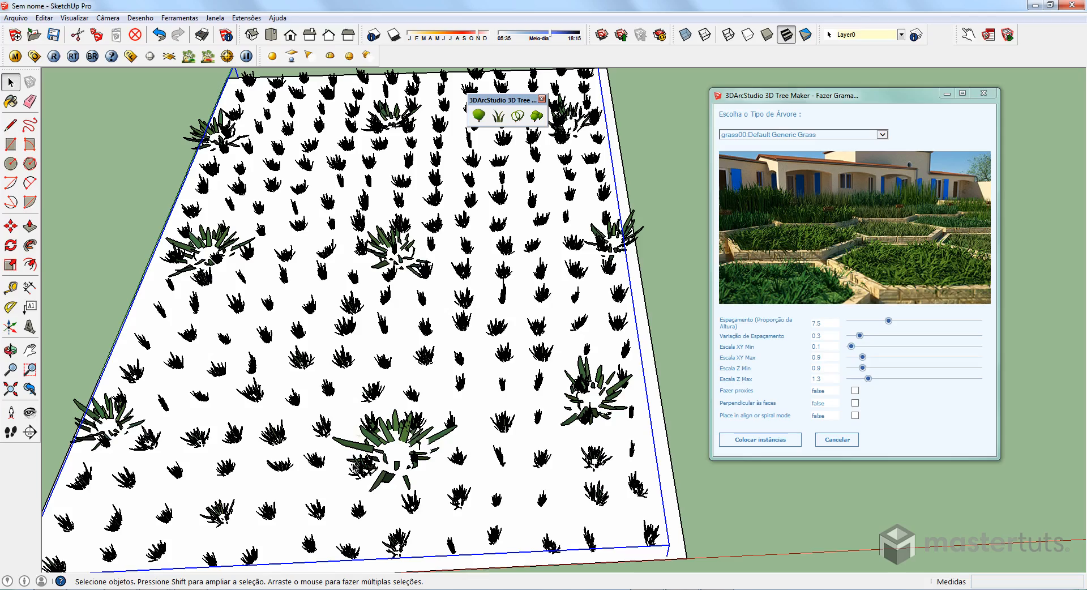
scroll(473, 469, "up", 2)
scroll(471, 469, "up", 3)
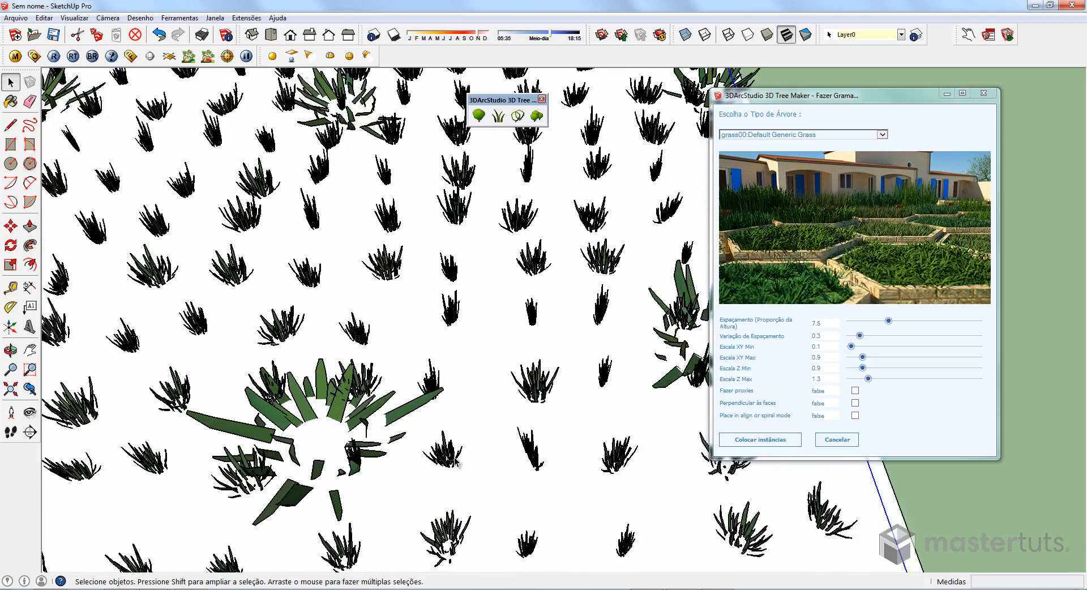
mouse_move(460, 465)
middle_mouse_down()
mouse_move(384, 394)
mouse_move(430, 396)
middle_mouse_up()
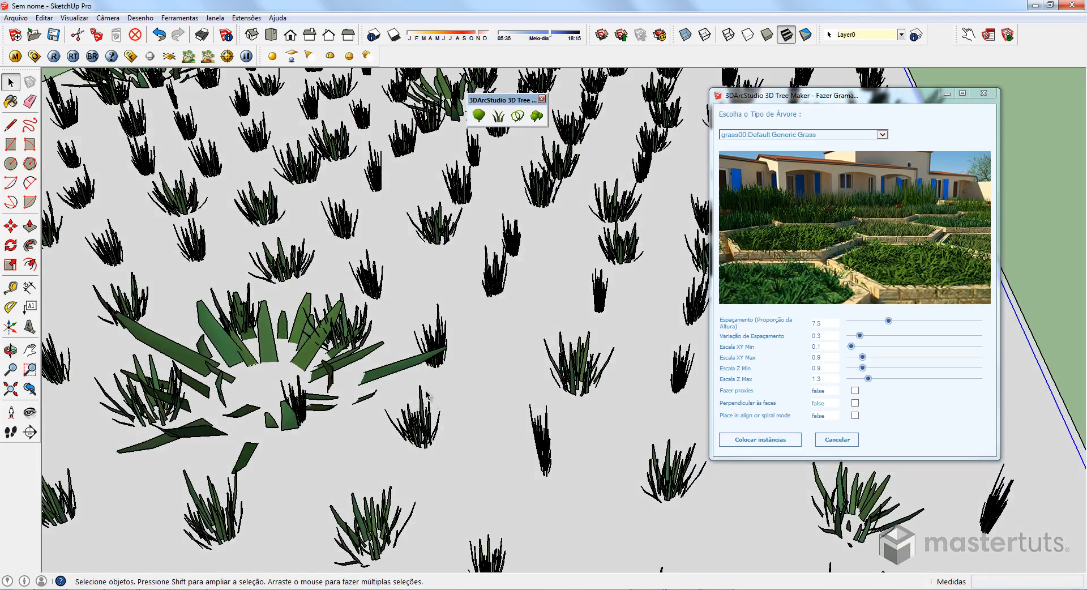
scroll(449, 448, "down", 5)
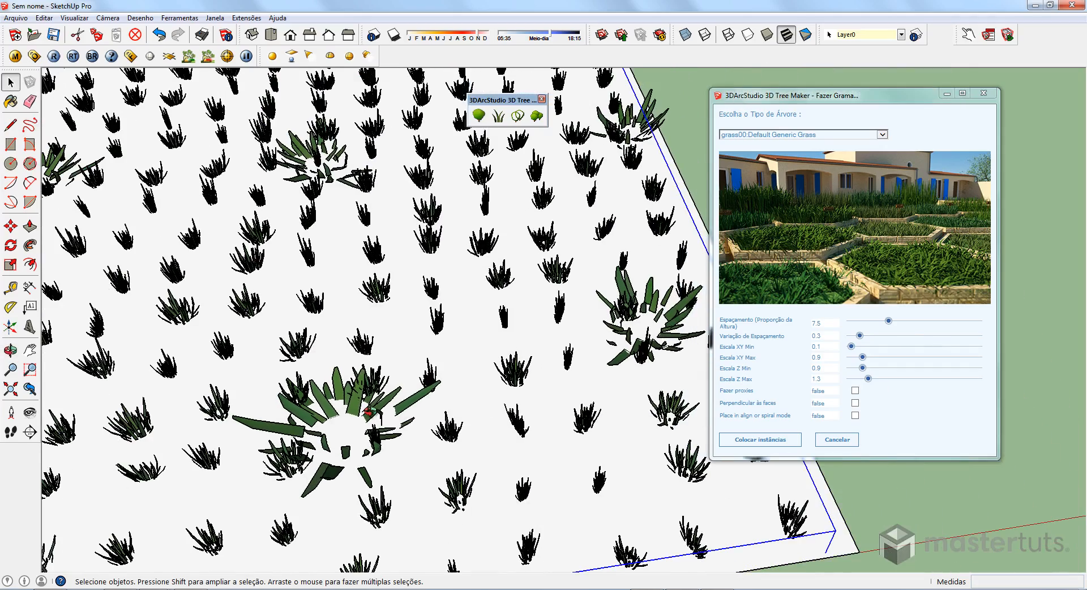
scroll(371, 412, "up", 2)
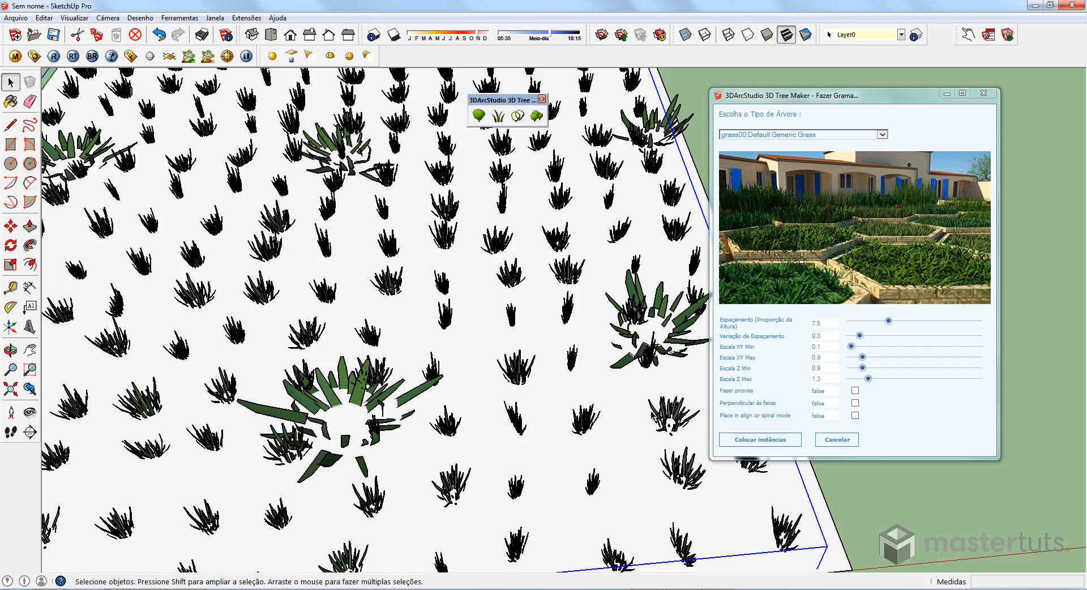
scroll(529, 430, "down", 6)
middle_click_drag(516, 435, 431, 289)
scroll(512, 340, "up", 2)
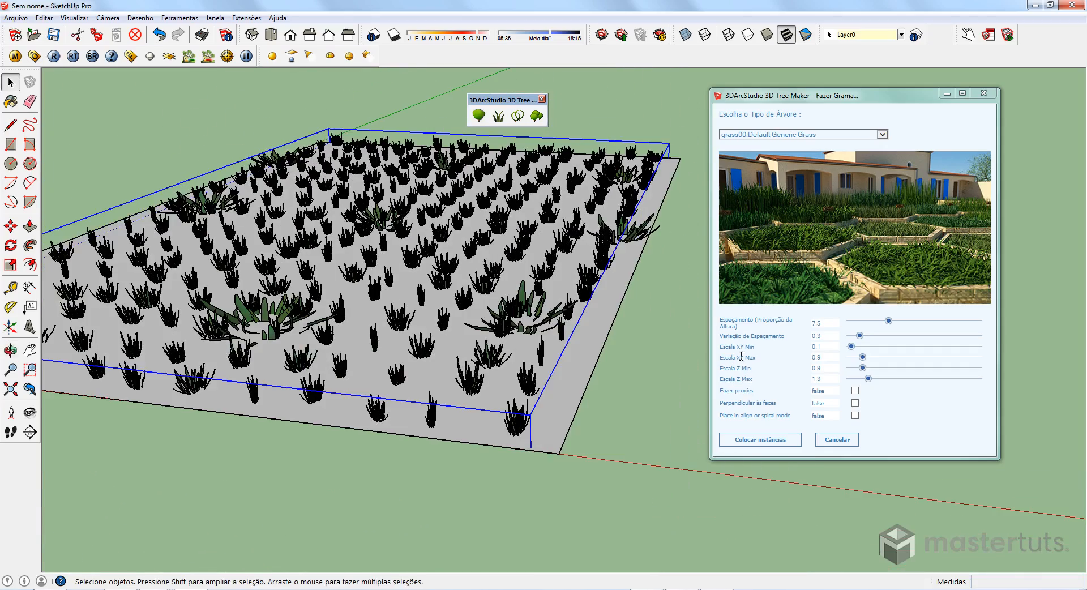
scroll(515, 337, "up", 2)
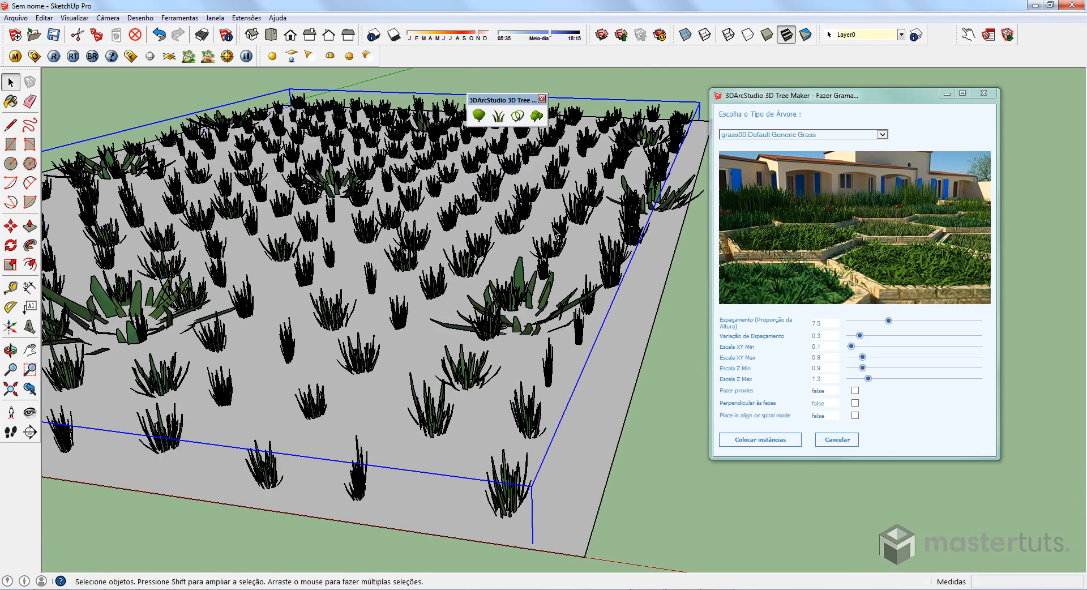
Delete both the narrow and the wide grass groups from the rectangle.
middle_click_drag(503, 342, 542, 402)
scroll(542, 398, "down", 3)
key("Delete")
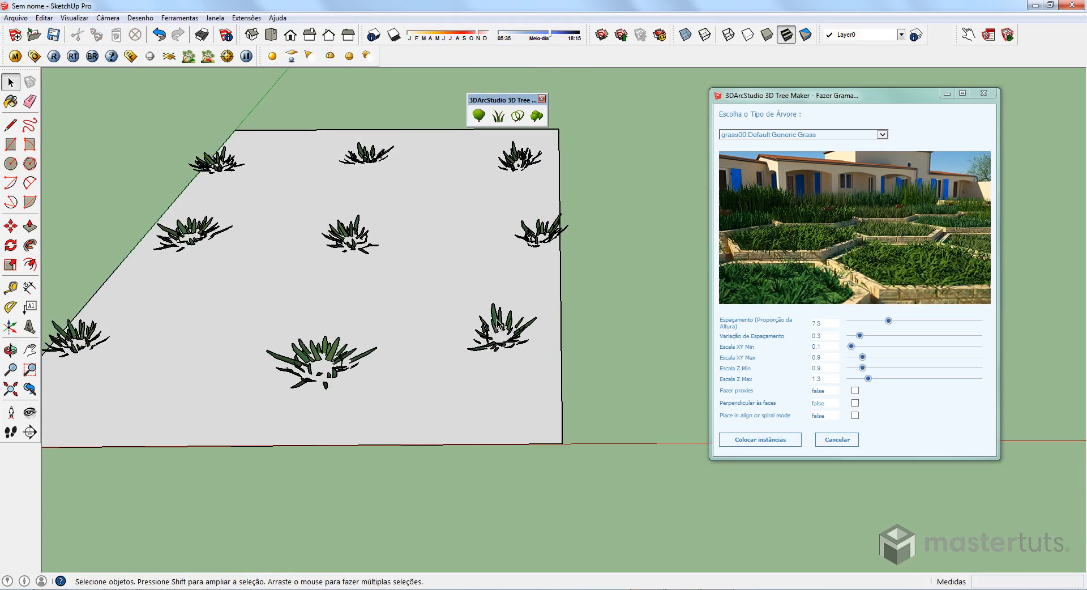
left_click(498, 319)
key("Delete")
scroll(521, 352, "down", 2)
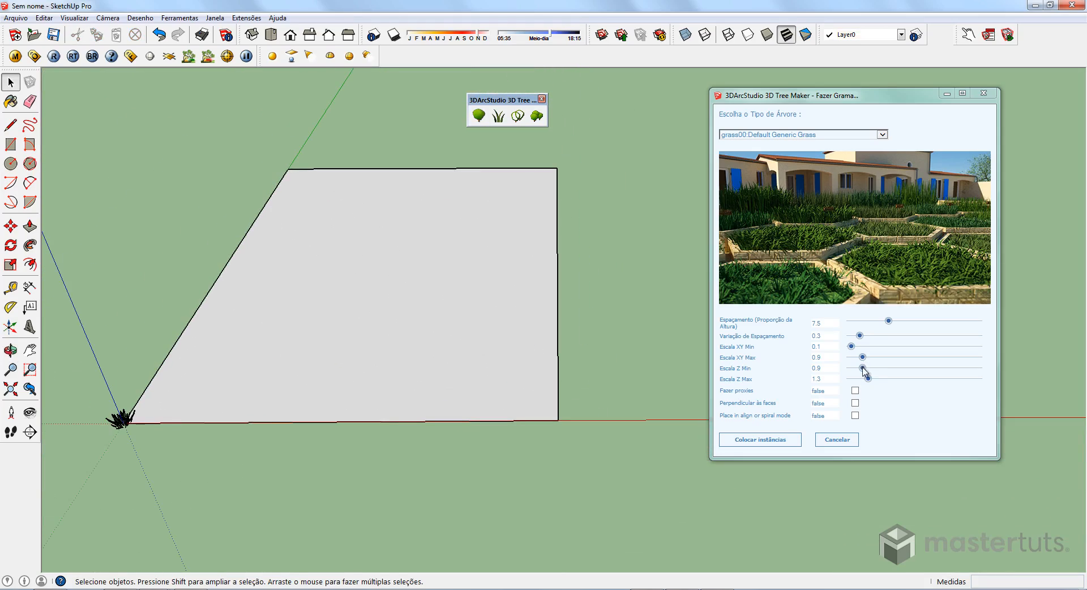
Set the Z scale range to 3.3 to 5.25 and place tall grass on the rectangle's face.
left_click_drag(869, 378, 925, 379)
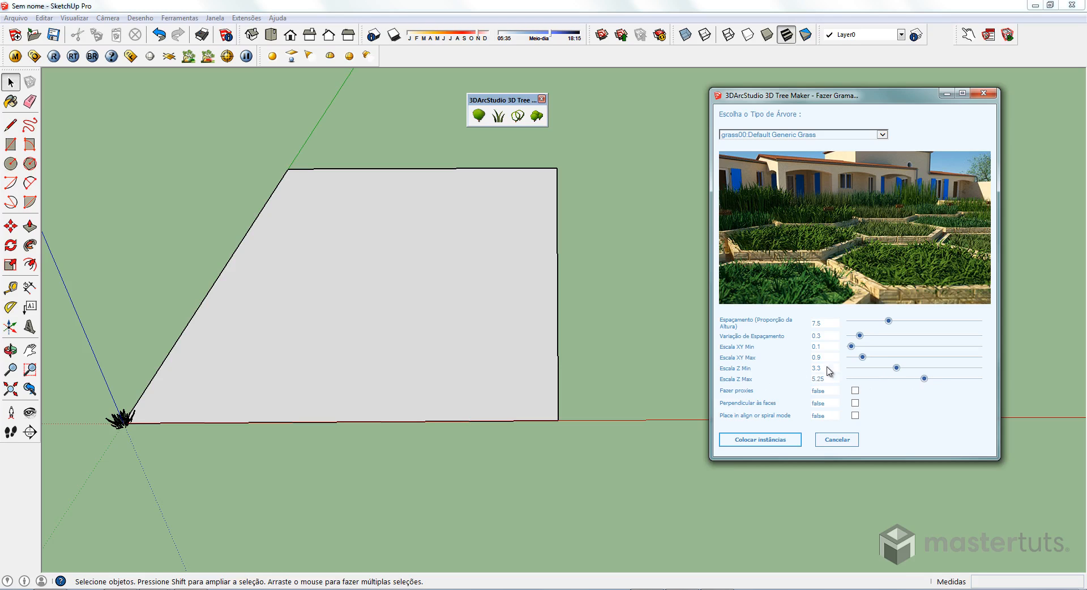
left_click(478, 349)
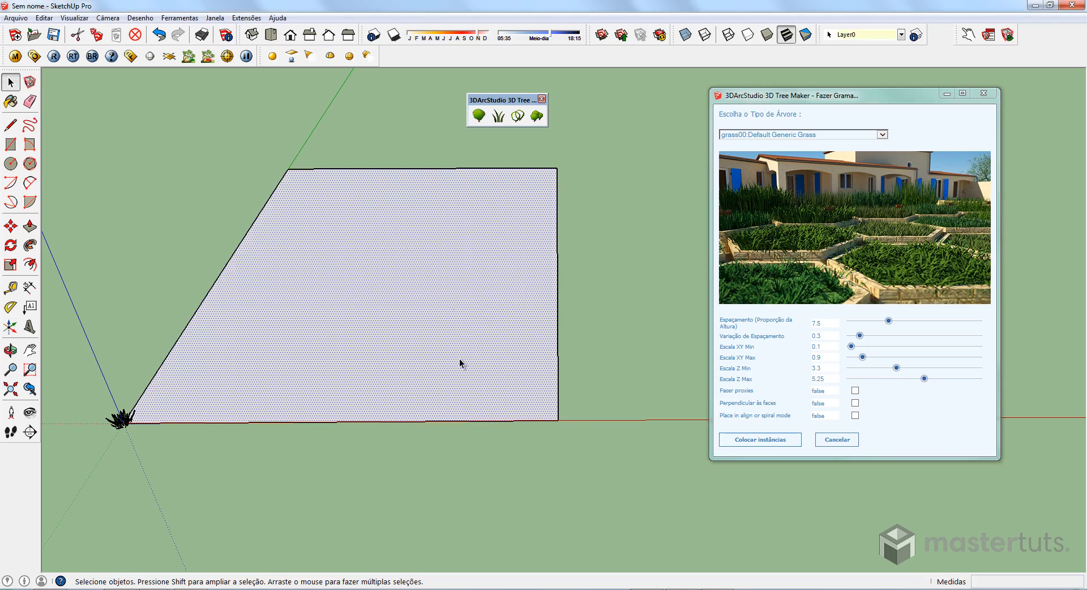
left_click(760, 440)
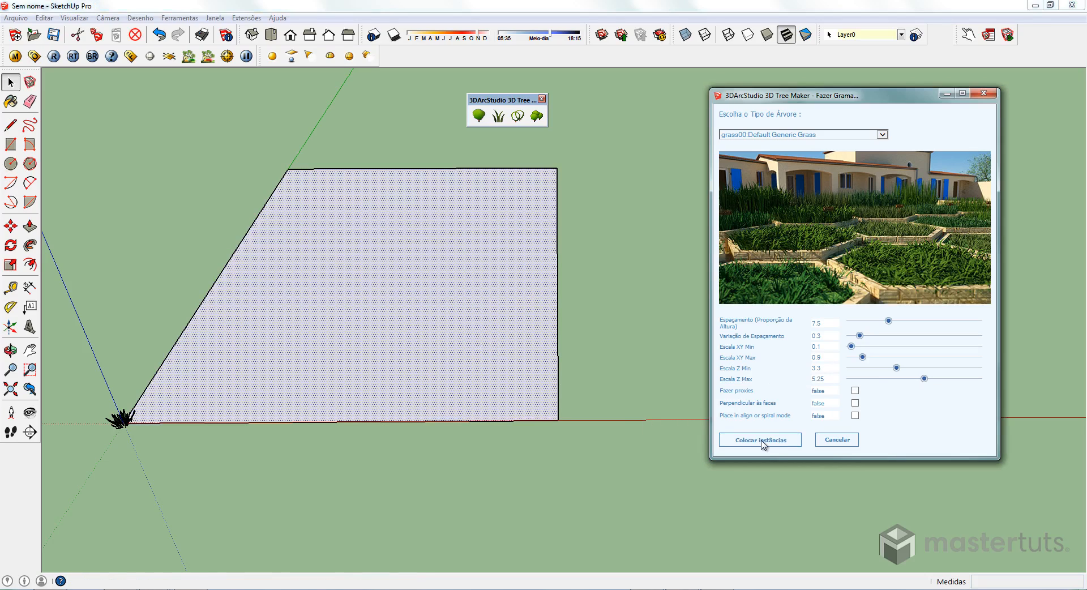
Inspect the tall grass from several sides, then delete it from the rectangle.
middle_click_drag(337, 364, 557, 207)
scroll(433, 339, "up", 5)
middle_click_drag(457, 330, 482, 404)
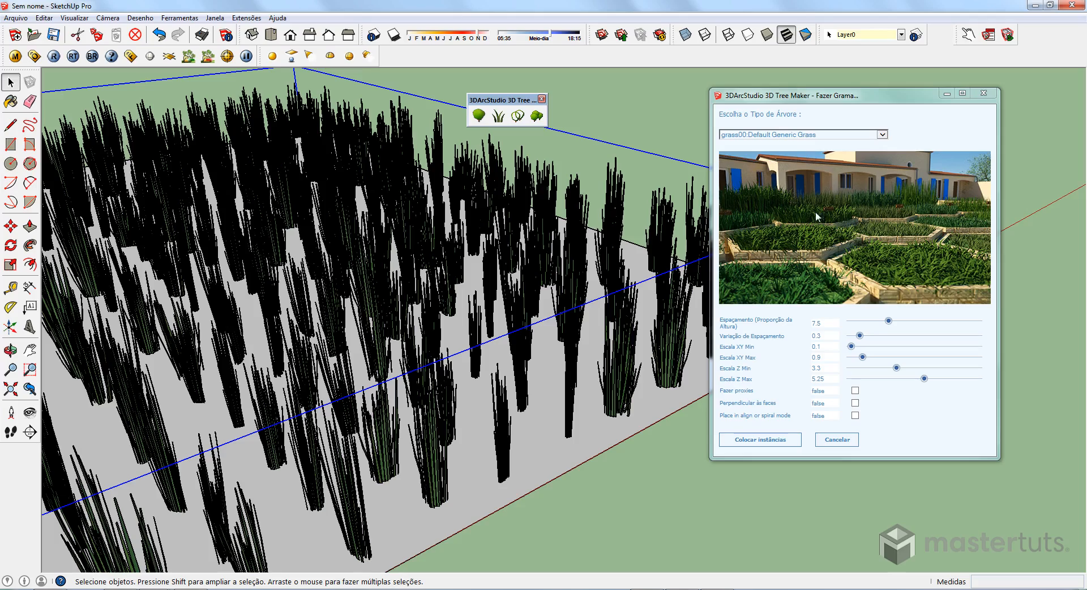
middle_click_drag(433, 434, 355, 372)
middle_click_drag(253, 345, 380, 390)
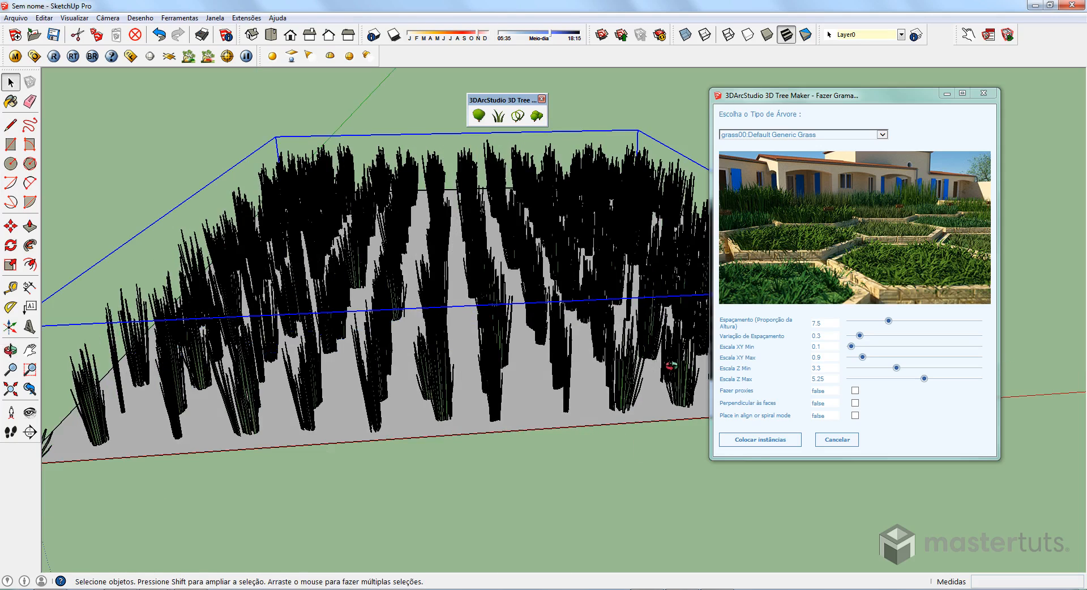
middle_click_drag(673, 365, 620, 362)
key("Delete")
Select the bare rectangular face and choose tree38:Rose Tree as the plant type.
left_click(244, 421)
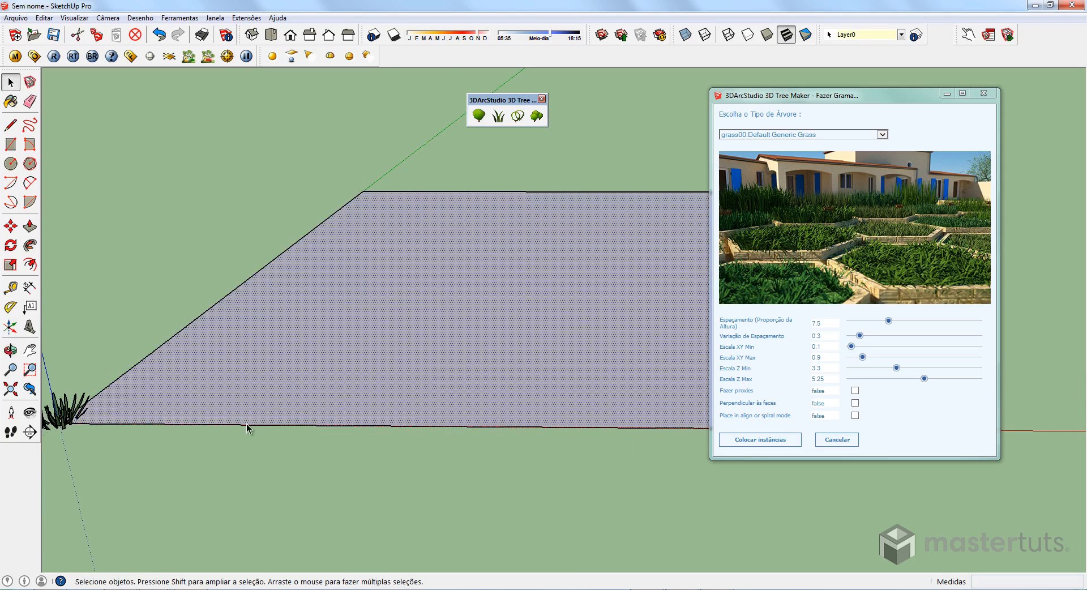
scroll(236, 436, "down", 3)
scroll(236, 436, "down", 1)
scroll(332, 396, "up", 2)
middle_click_drag(333, 396, 364, 420)
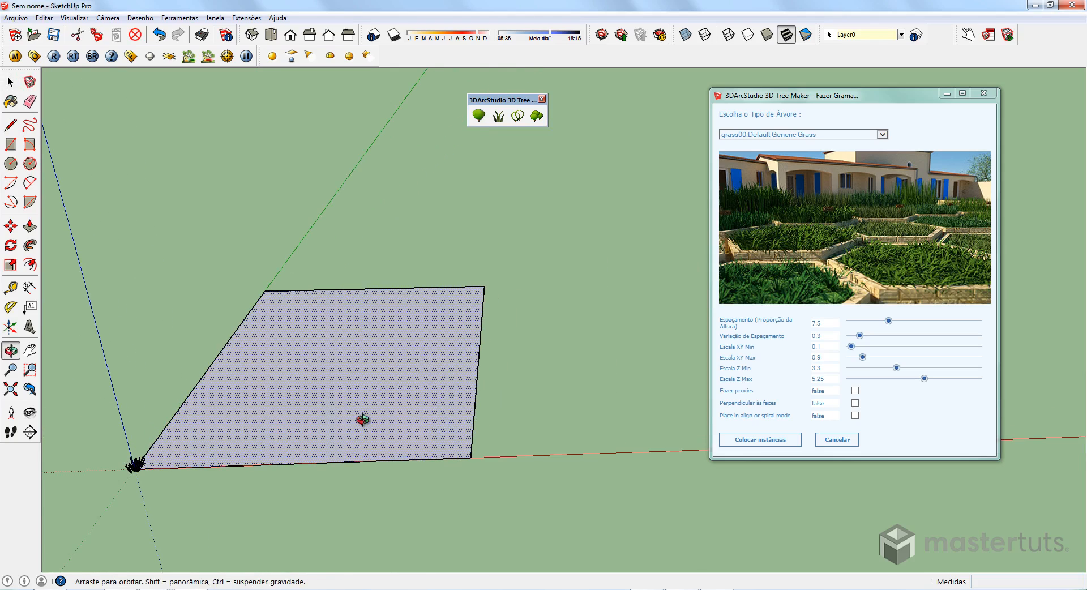
left_click(809, 136)
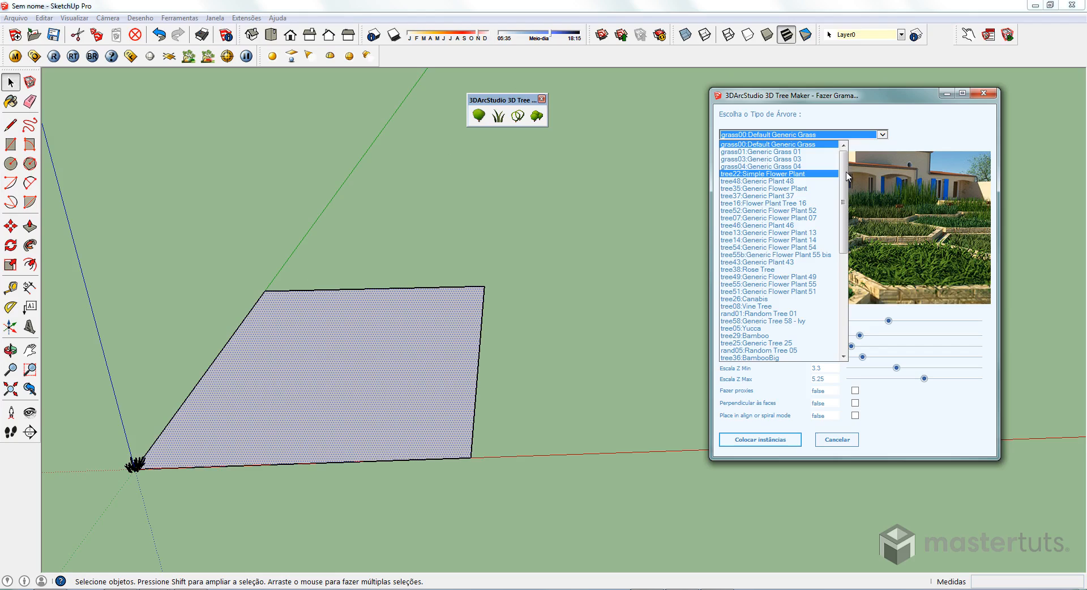
scroll(810, 278, "down", 2)
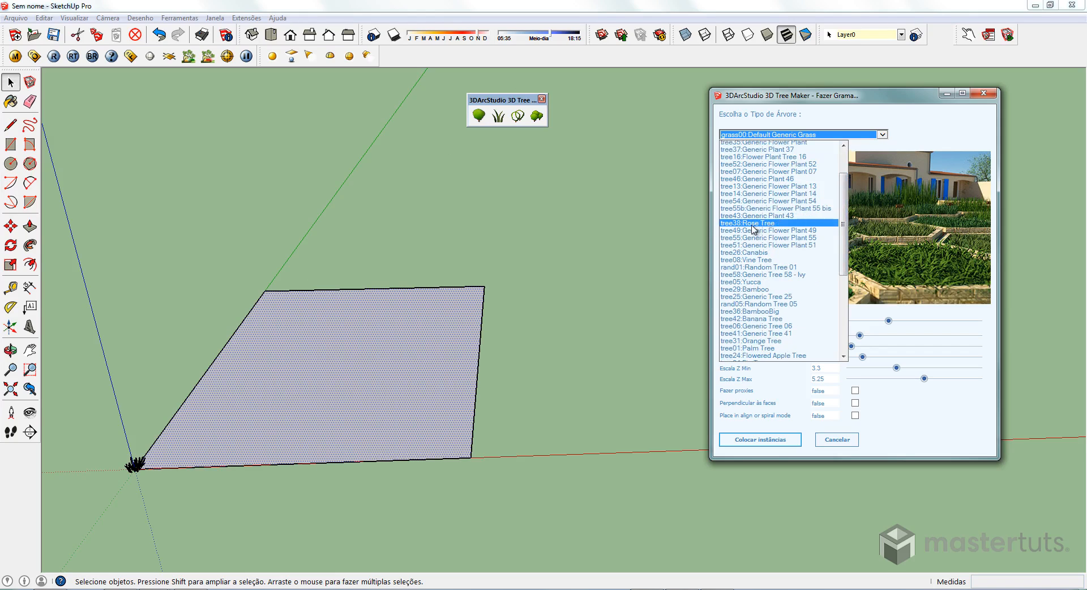
left_click(760, 226)
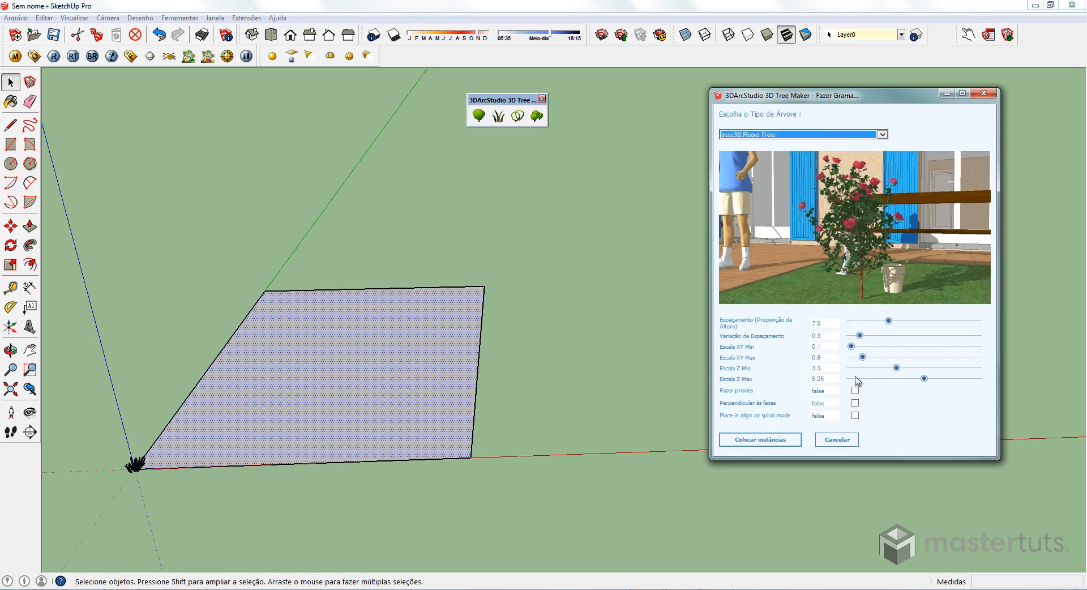
Place rose trees on the face with spacing 4.5, XY scale 0.4 to 1.1 and Z scale 1.5 to 1.95.
left_click_drag(896, 368, 877, 379)
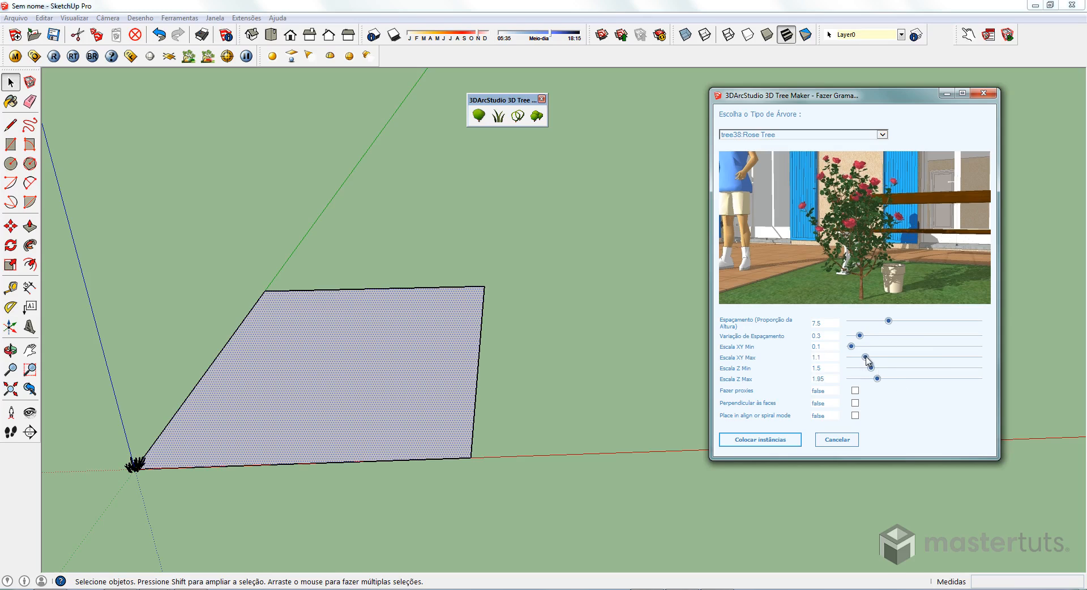
left_click_drag(851, 346, 872, 324)
left_click(752, 442)
left_click(752, 440)
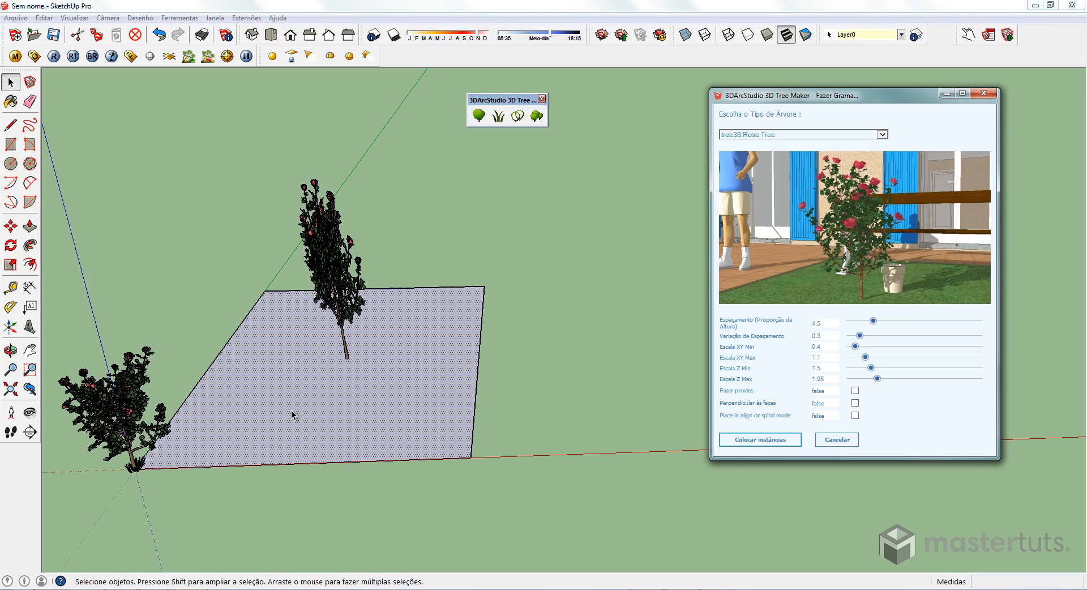
Examine the placed rose trees, closing in on the one at the rectangle's corner by the origin.
middle_click_drag(308, 376, 273, 383)
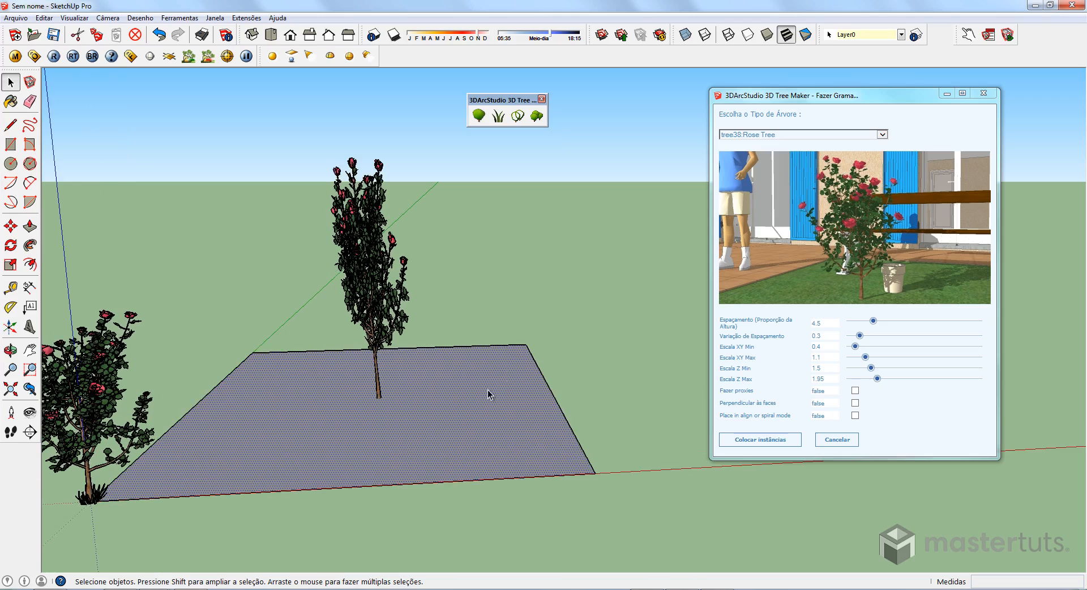
middle_click_drag(390, 386, 370, 366)
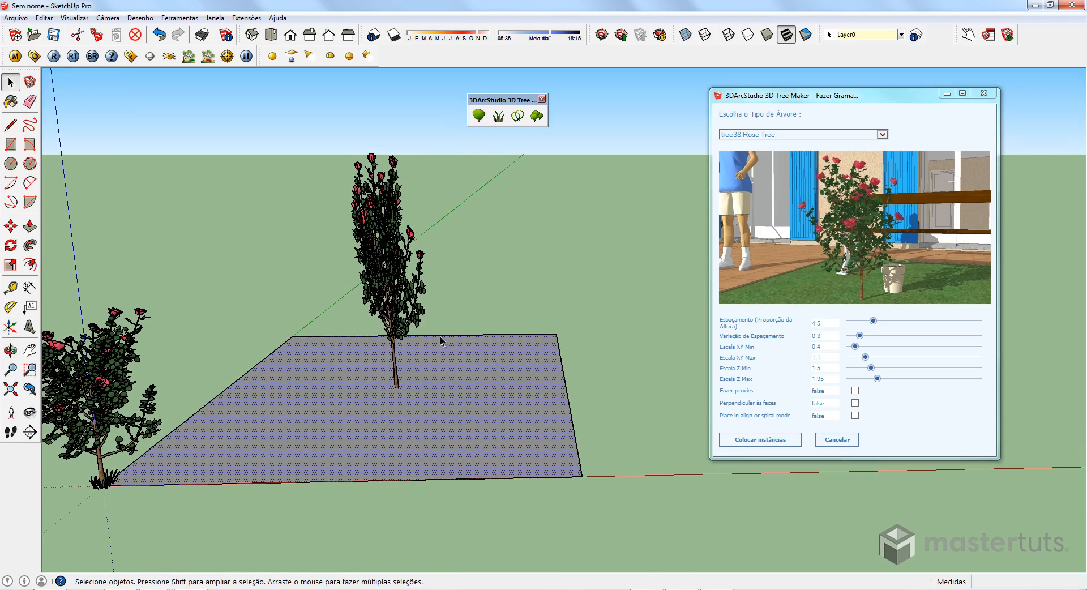
scroll(446, 318, "down", 3)
scroll(180, 395, "up", 4)
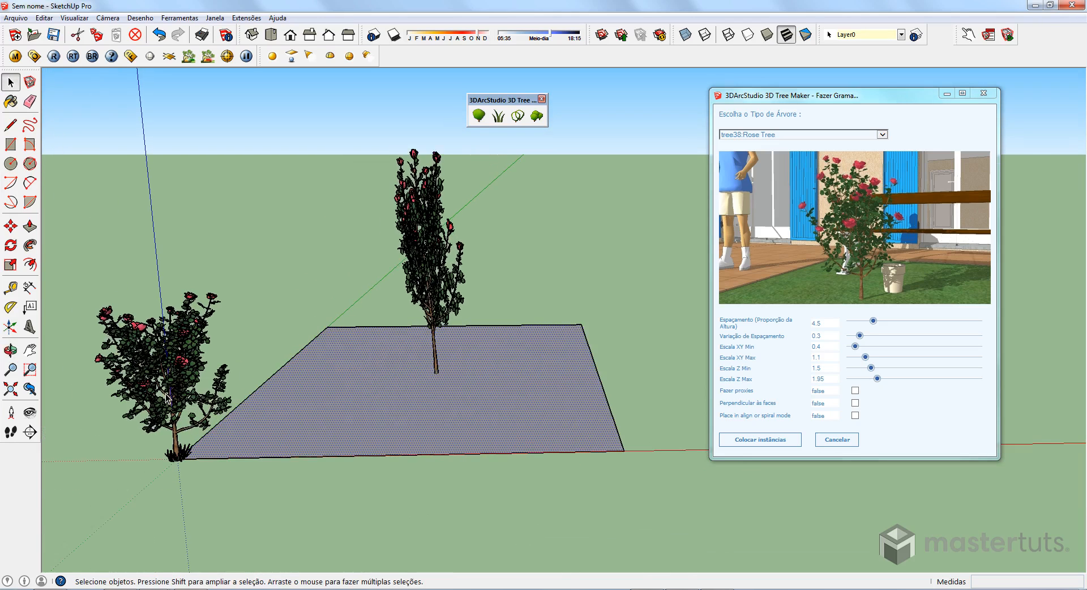
middle_click_drag(169, 393, 348, 347)
scroll(393, 360, "up", 3)
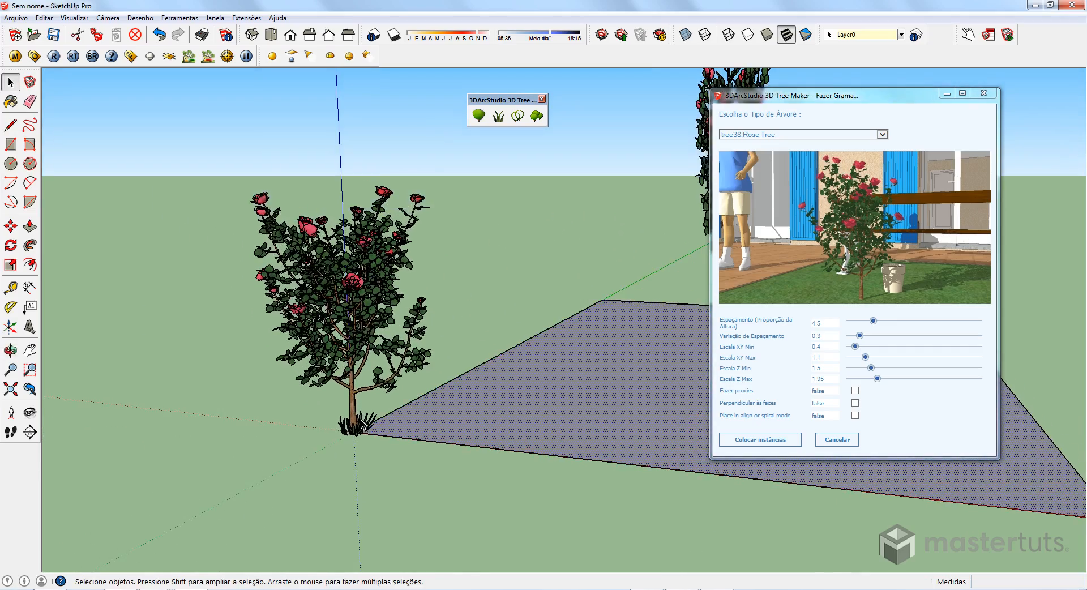
scroll(362, 423, "up", 2)
middle_click_drag(362, 422, 378, 403)
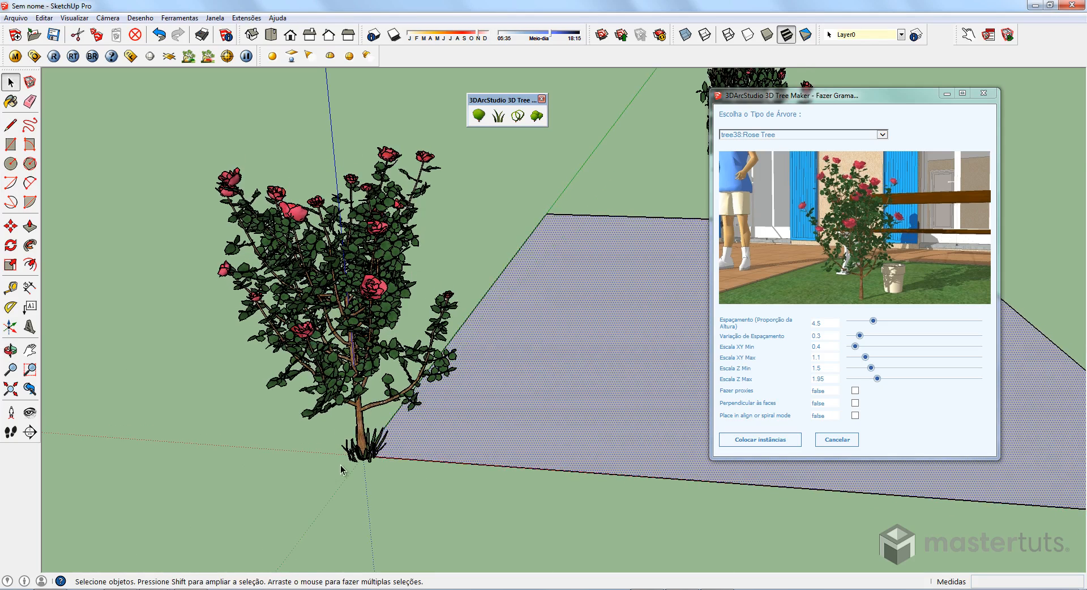
Examine the base of the rose tree at the origin corner, then view both rose trees on the rectangle together.
scroll(368, 452, "up", 6)
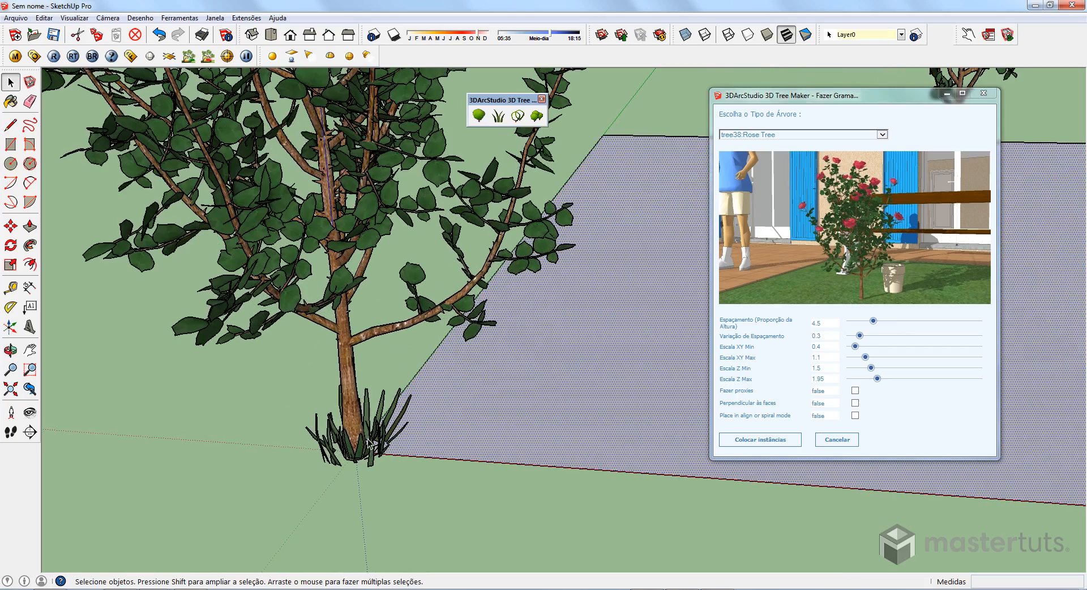
scroll(260, 502, "down", 8)
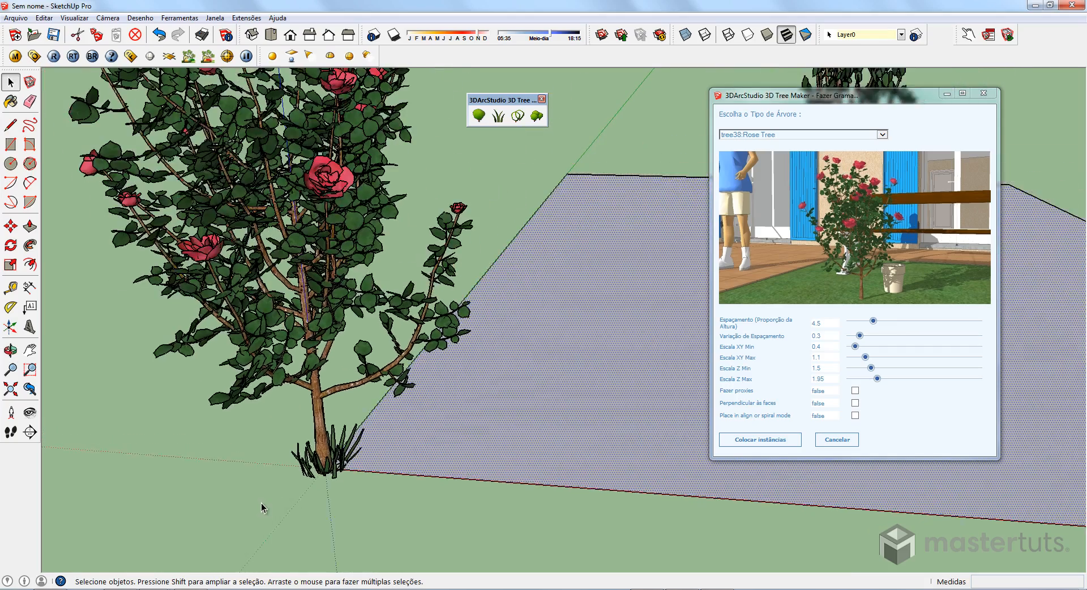
scroll(275, 314, "down", 1)
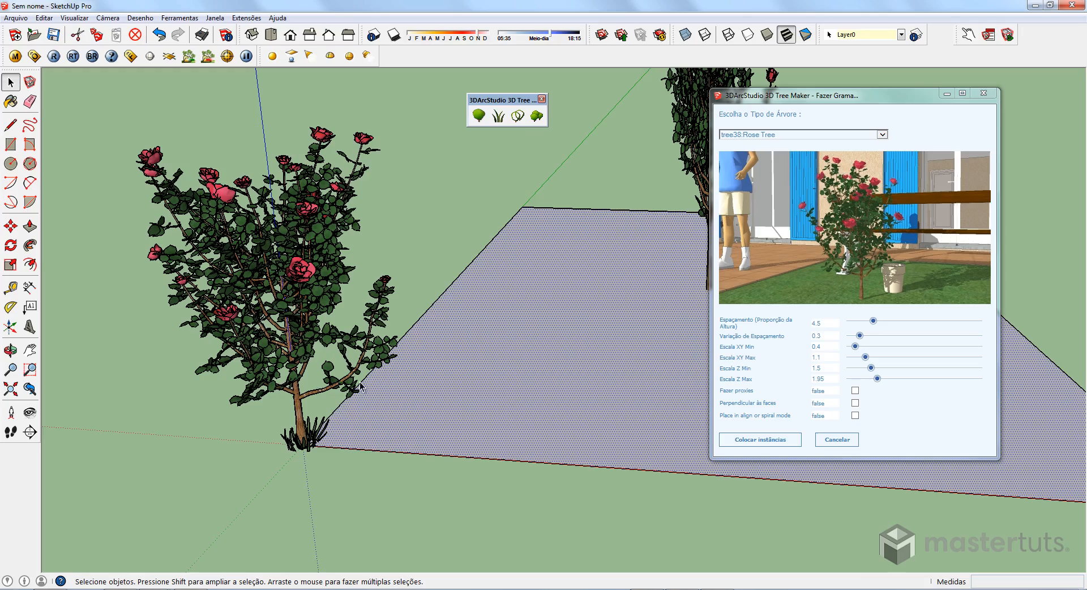
middle_click_drag(362, 387, 554, 348)
scroll(506, 288, "down", 5)
scroll(481, 216, "up", 1)
scroll(491, 226, "up", 1)
middle_click_drag(482, 334, 536, 347)
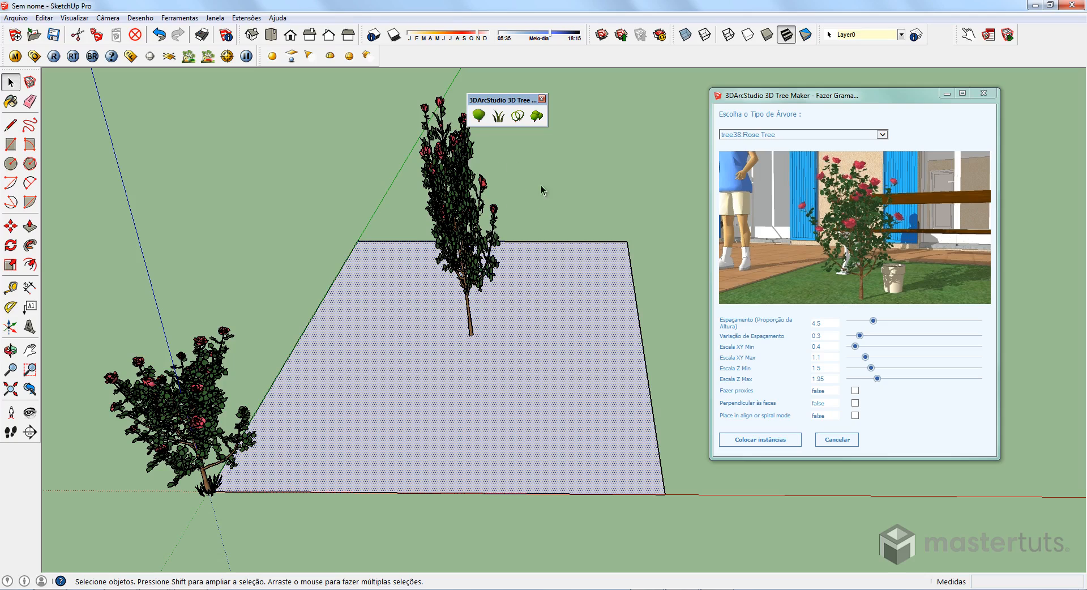
Place more rose trees on the face with XY scale 1.55 to 2.3 and spacing 0.85.
left_click(866, 359)
mouse_move(865, 359)
left_mouse_down()
mouse_move(879, 357)
mouse_move(868, 347)
mouse_move(883, 357)
left_mouse_up()
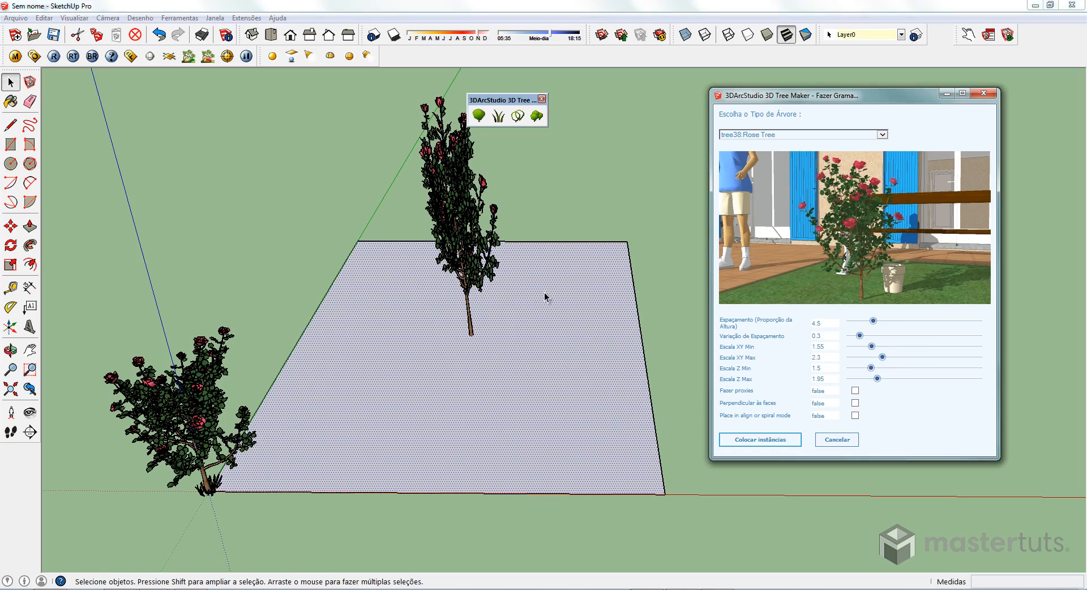
left_click_drag(872, 322, 856, 323)
left_click(749, 443)
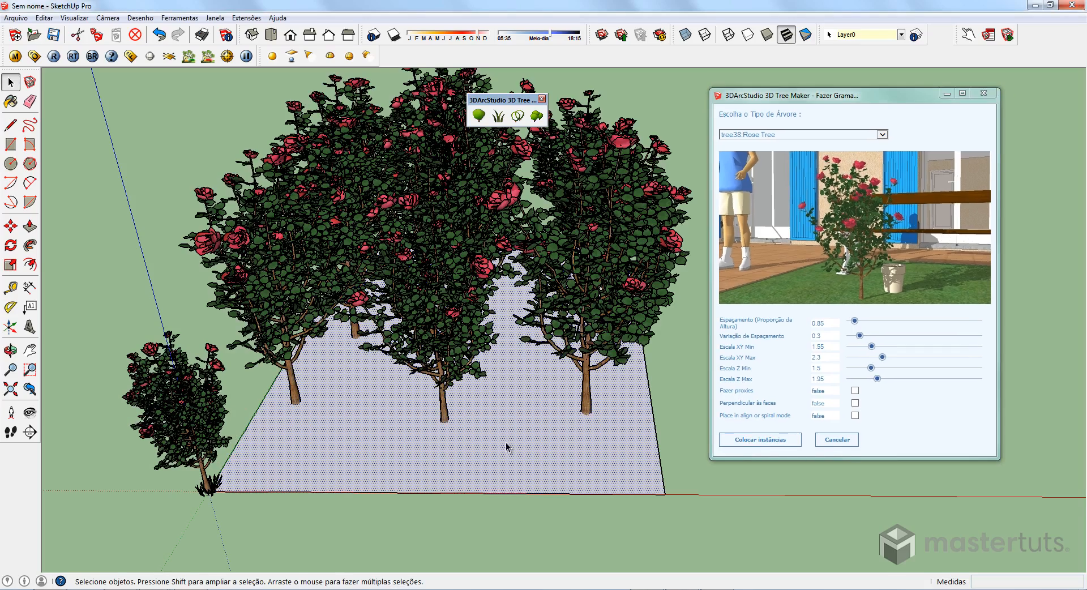
Inspect the densely planted rose trees from ground level and from above, comparing them with the one at the origin.
middle_click_drag(425, 390, 337, 352)
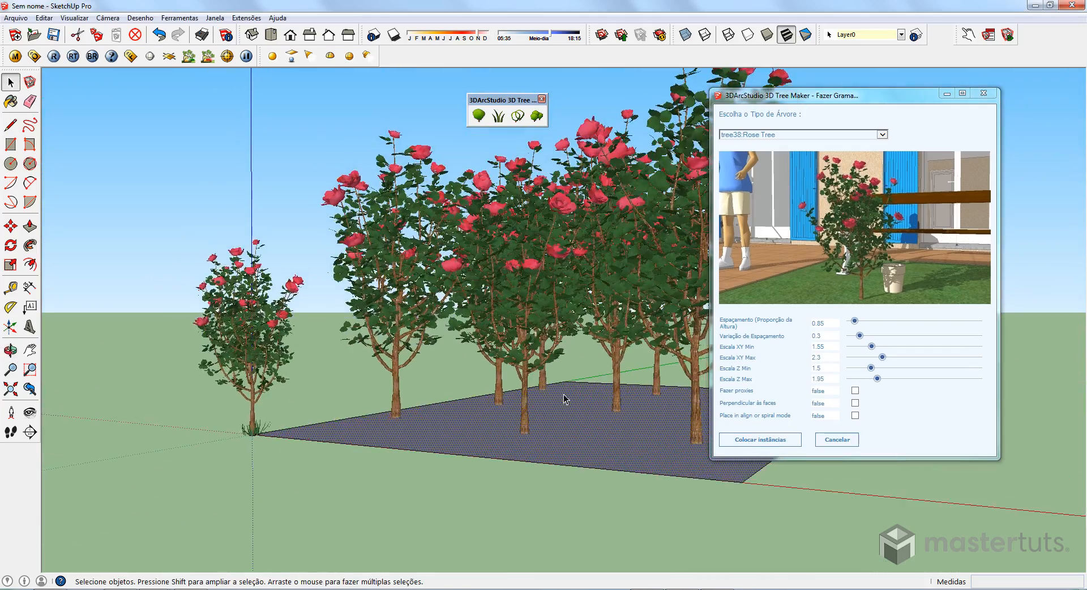
scroll(424, 477, "down", 2)
scroll(300, 464, "down", 2)
middle_click_drag(458, 379, 198, 543)
middle_click_drag(448, 322, 687, 340)
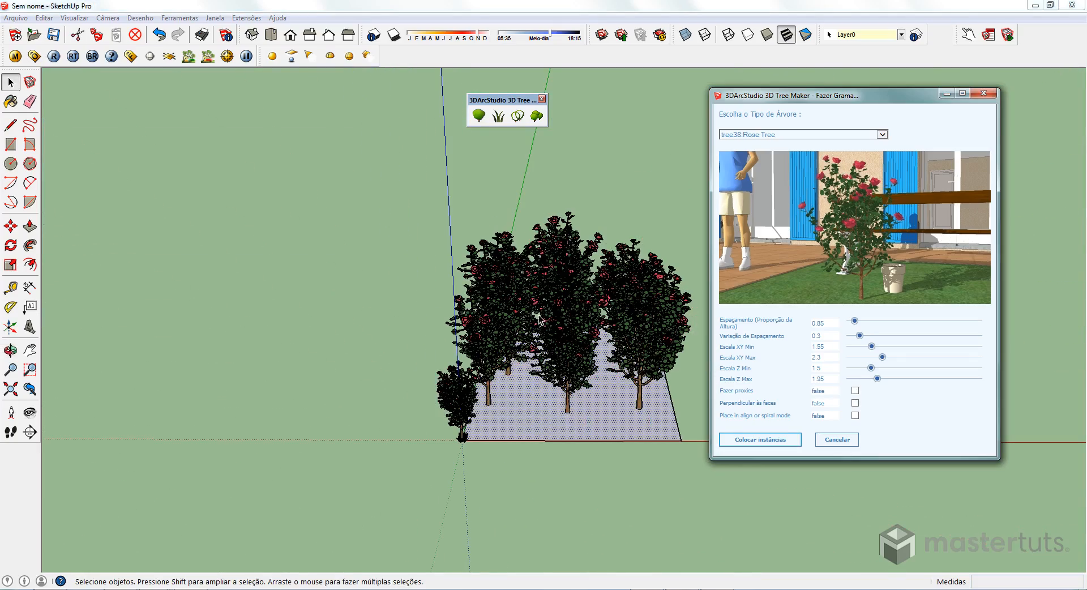
scroll(552, 327, "up", 2)
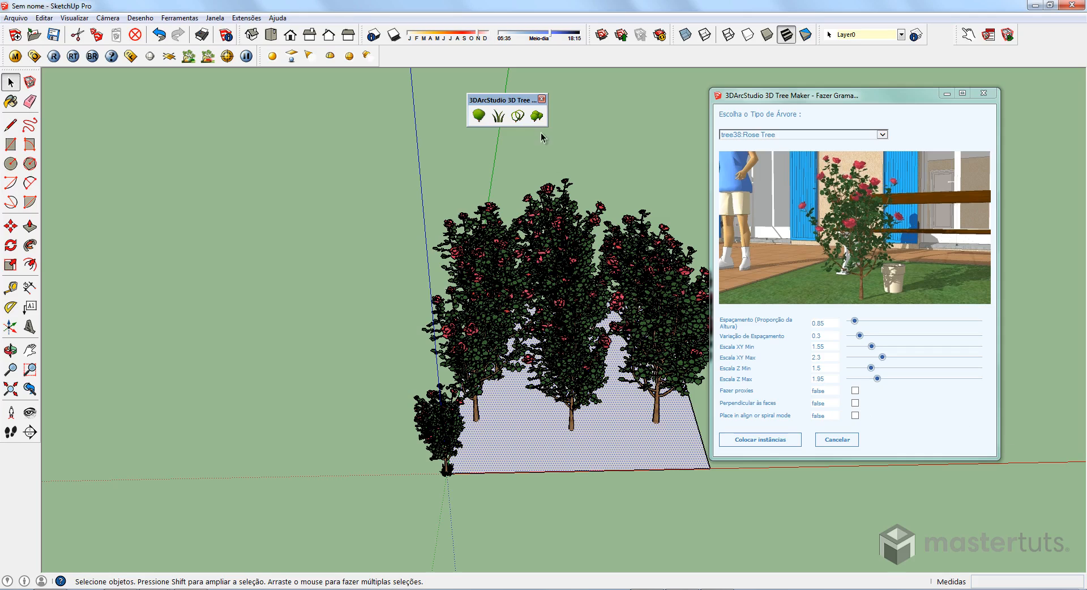
Switch the rose trees on the rectangle to their proxy display and view them from an angle.
left_click(516, 121)
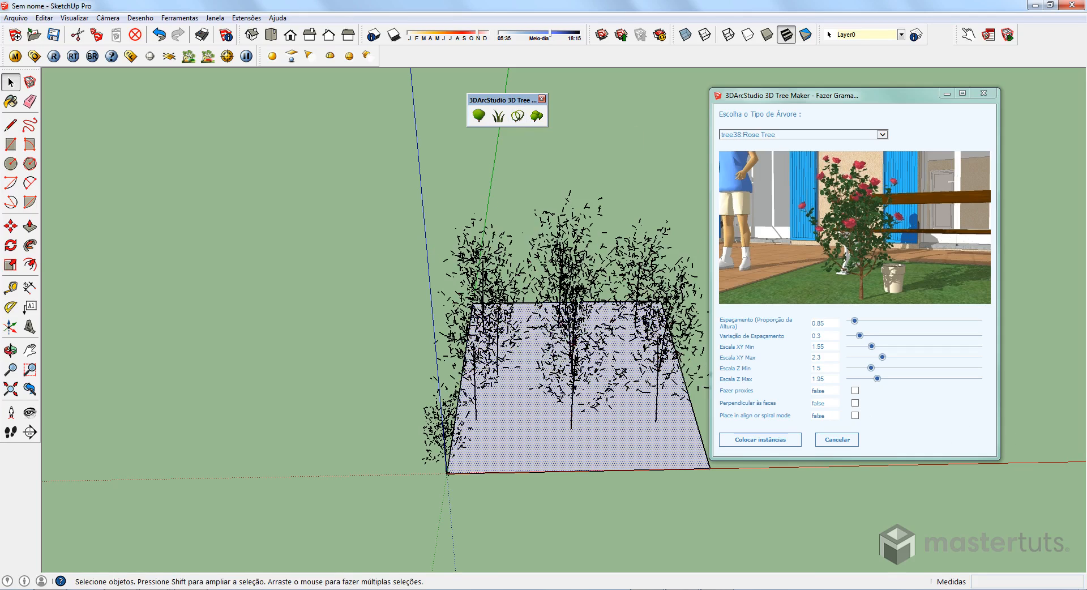
middle_click_drag(588, 349, 362, 339)
scroll(335, 472, "down", 1)
scroll(583, 344, "up", 2)
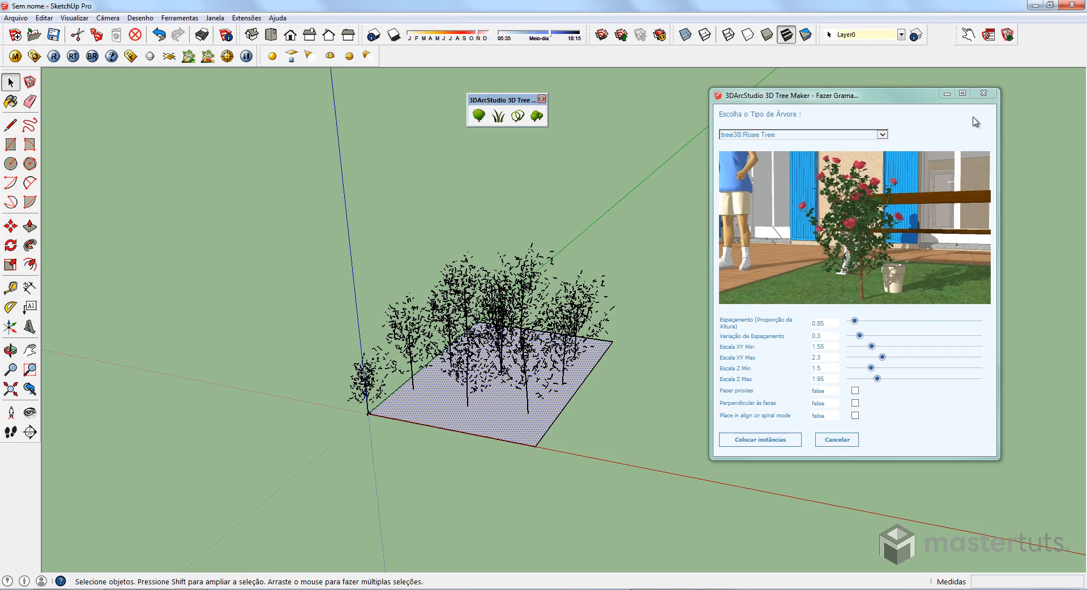
Close the grass-making dialog and delete all trees and the rectangle from the model.
left_click(983, 93)
key("ctrl+a")
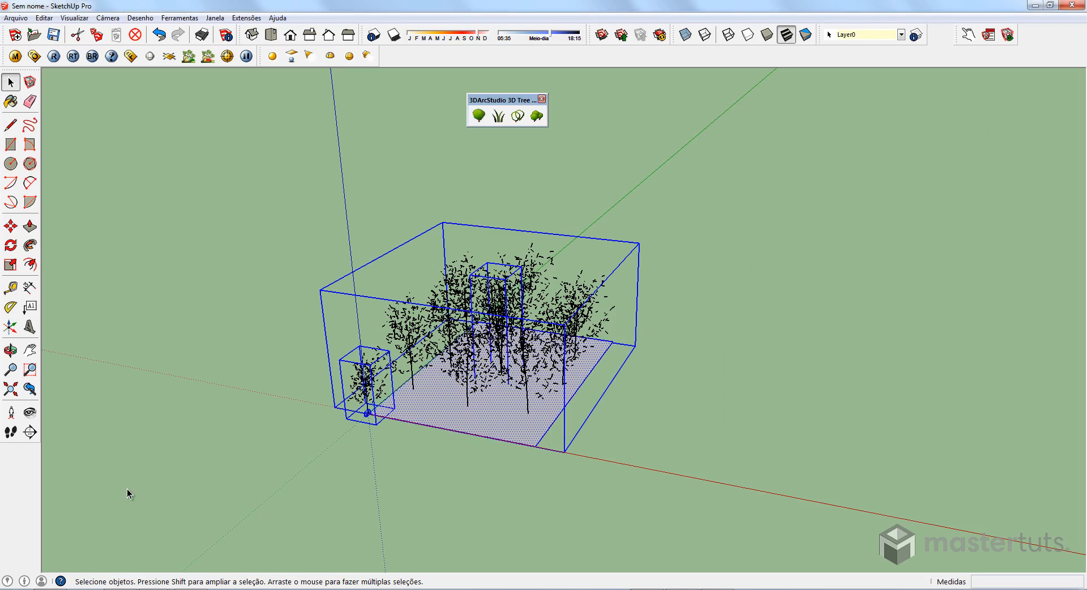
key("Delete")
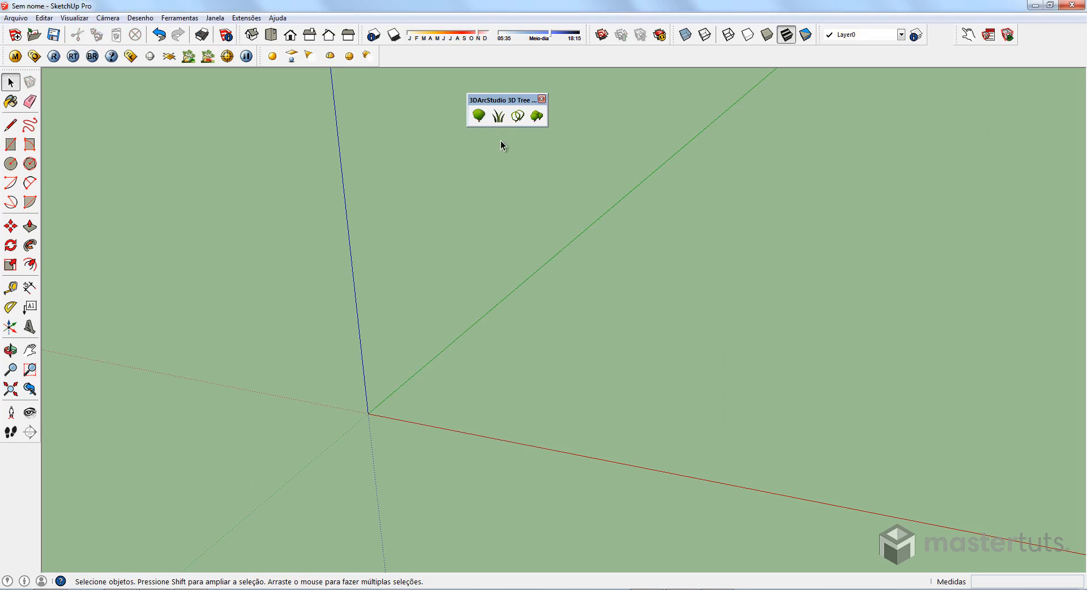
Create a new tree of type tree53:Generic Tree 53 and place it near the origin.
left_click(479, 117)
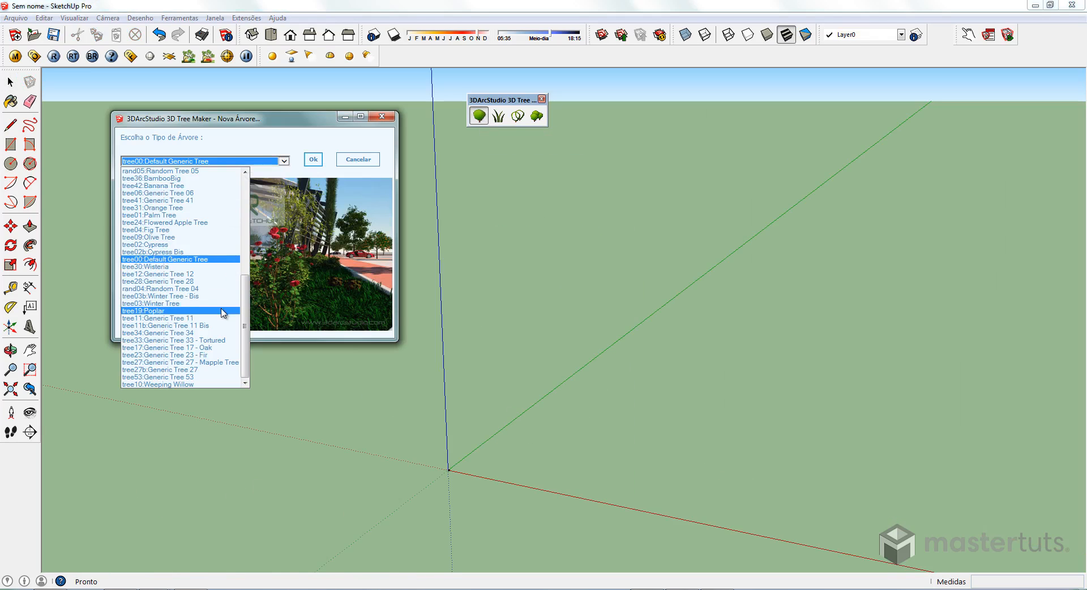
left_click(200, 377)
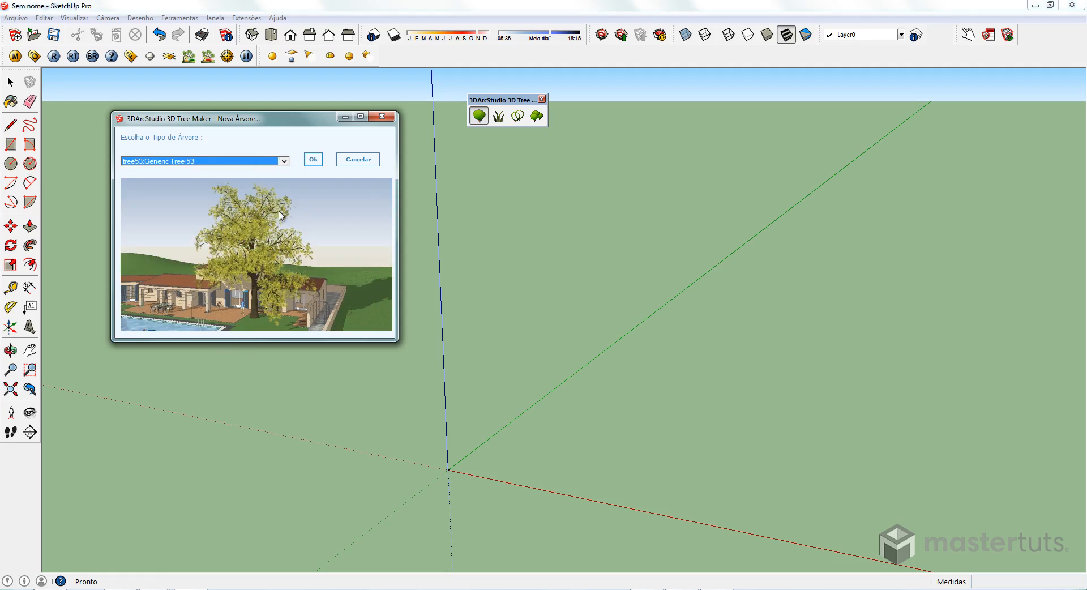
scroll(281, 204, "up", 5)
scroll(281, 204, "up", 2)
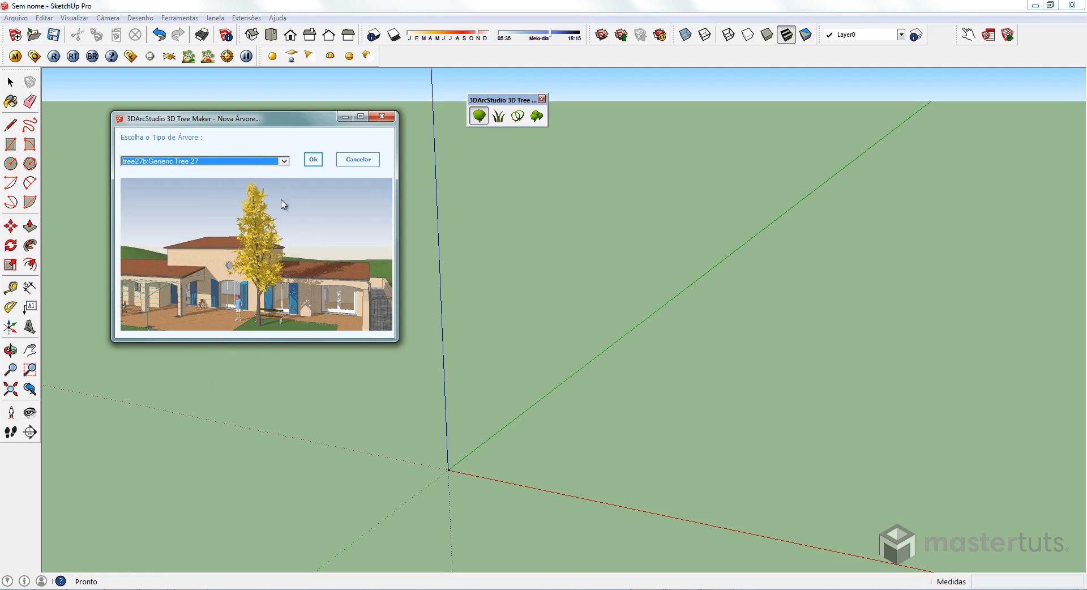
scroll(281, 204, "down", 2)
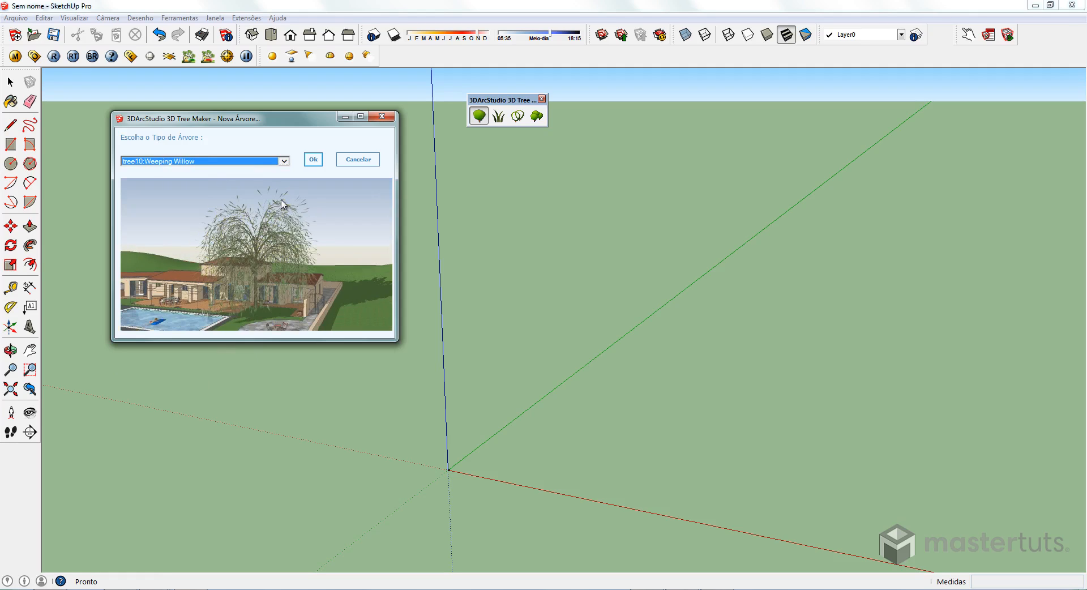
scroll(282, 205, "down", 4)
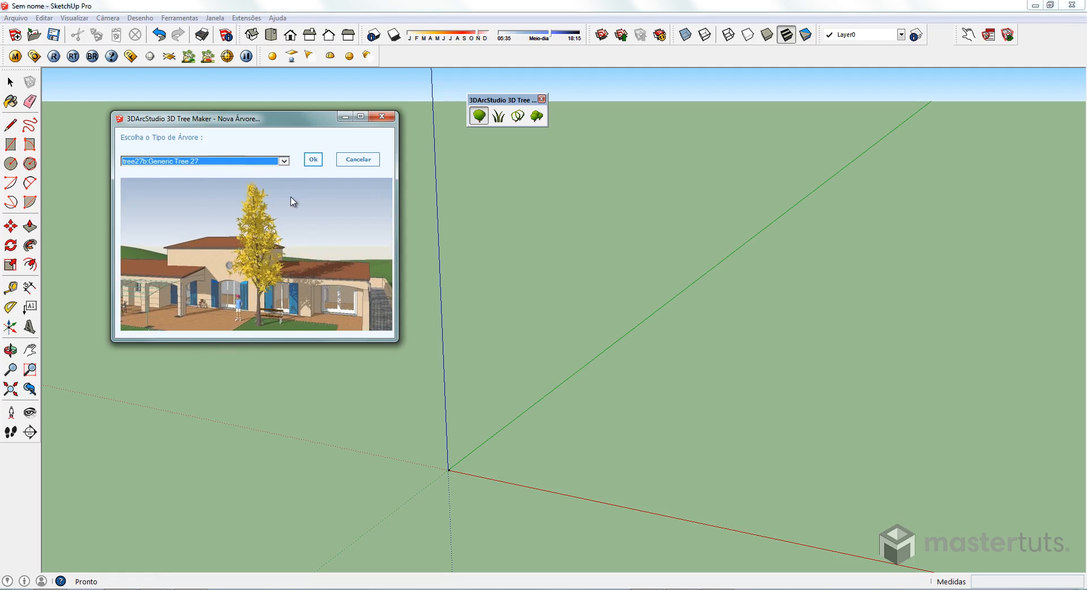
scroll(292, 201, "down", 1)
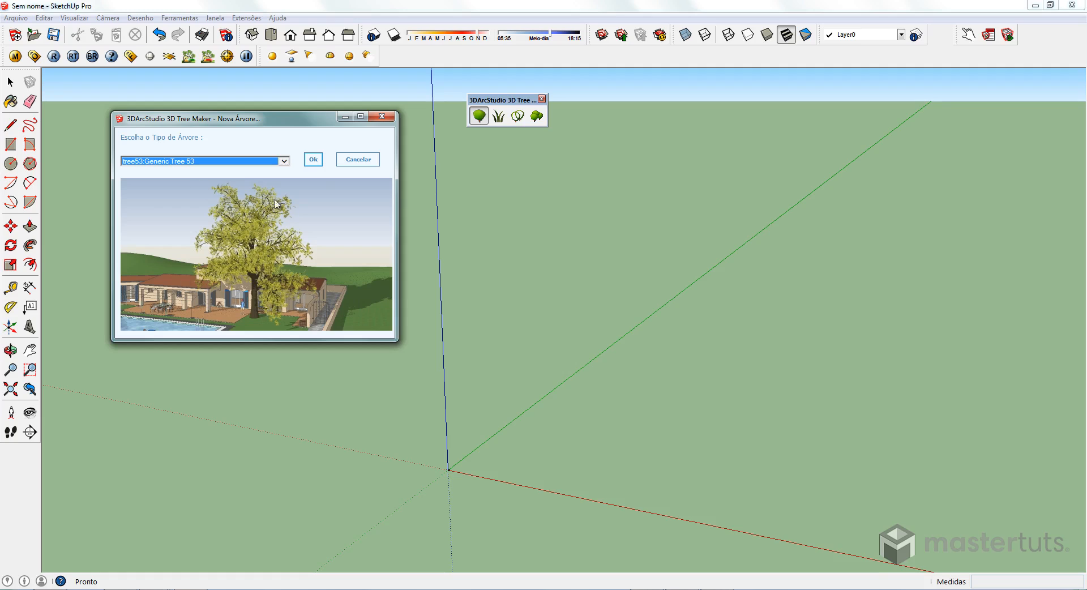
left_click(312, 159)
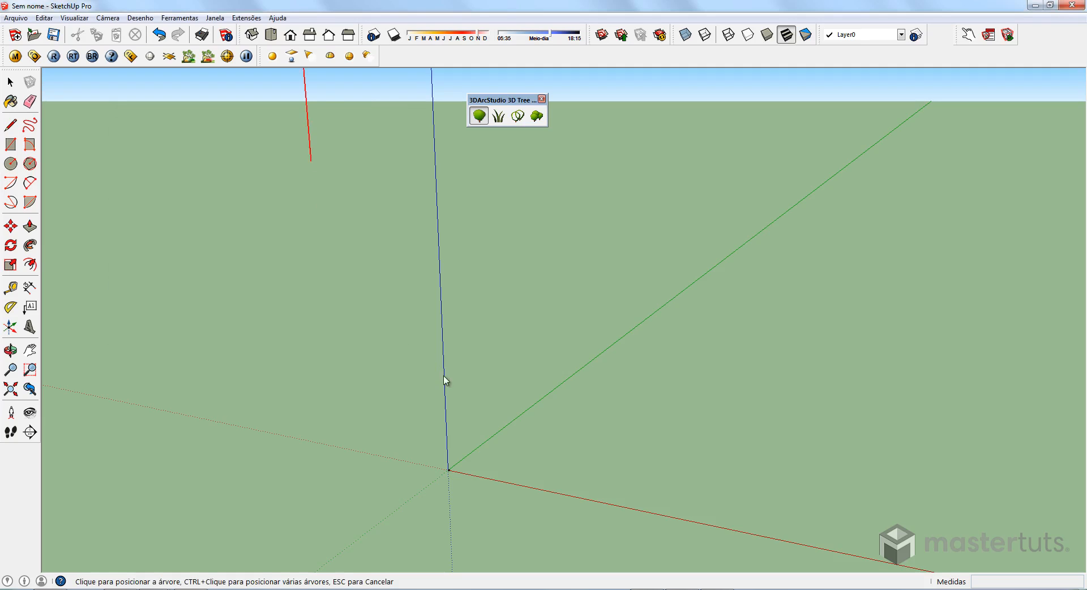
left_click(467, 463)
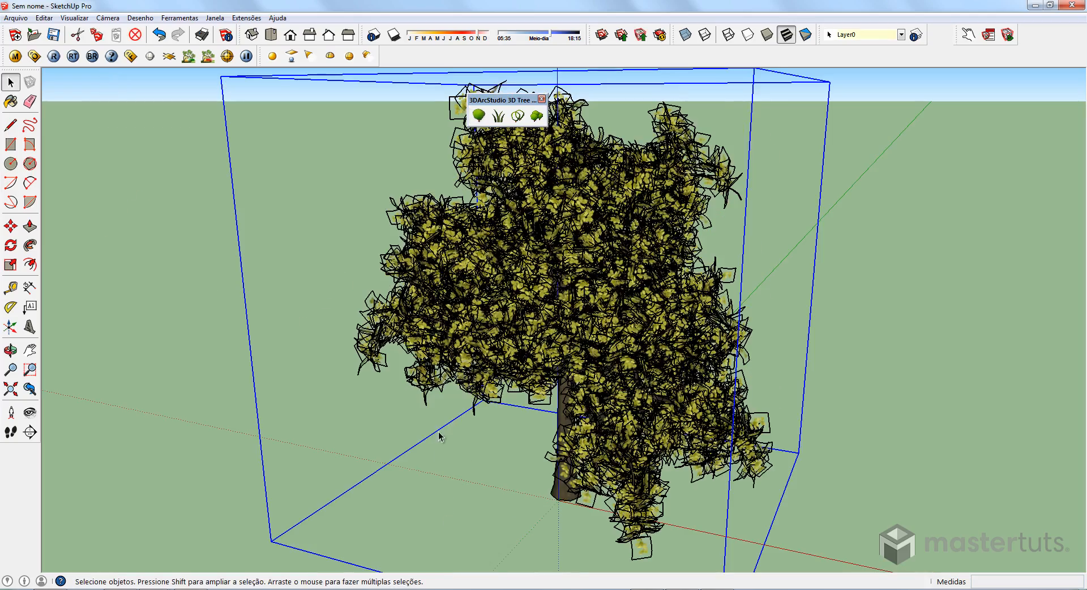
Render a close view of the yellow tree's canopy with V-Ray and close the frame buffer.
middle_click_drag(440, 436, 574, 346)
scroll(611, 348, "up", 4)
scroll(572, 354, "down", 4)
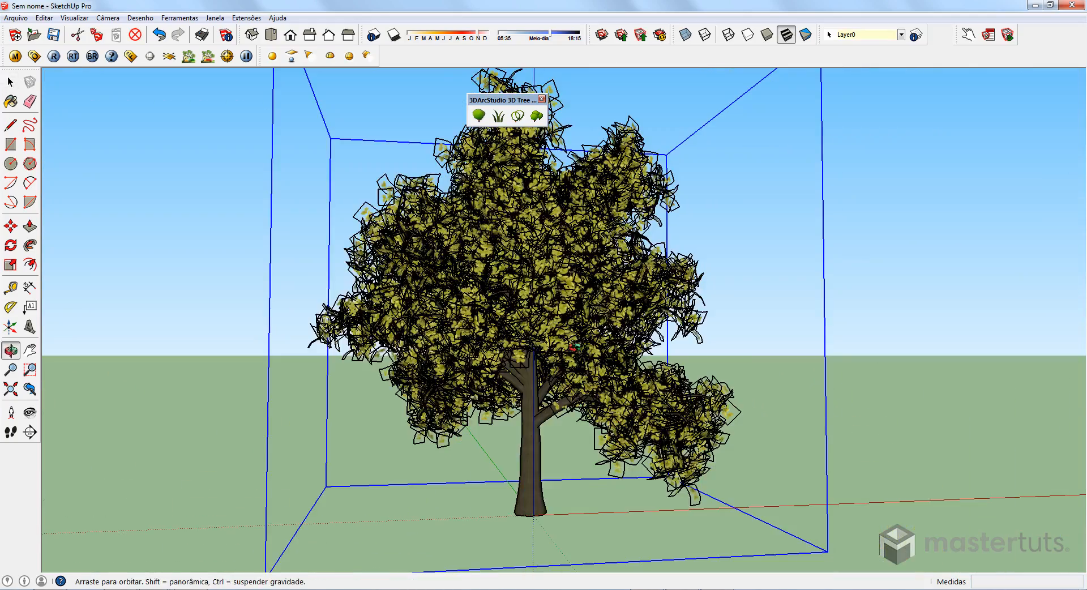
scroll(626, 266, "up", 5)
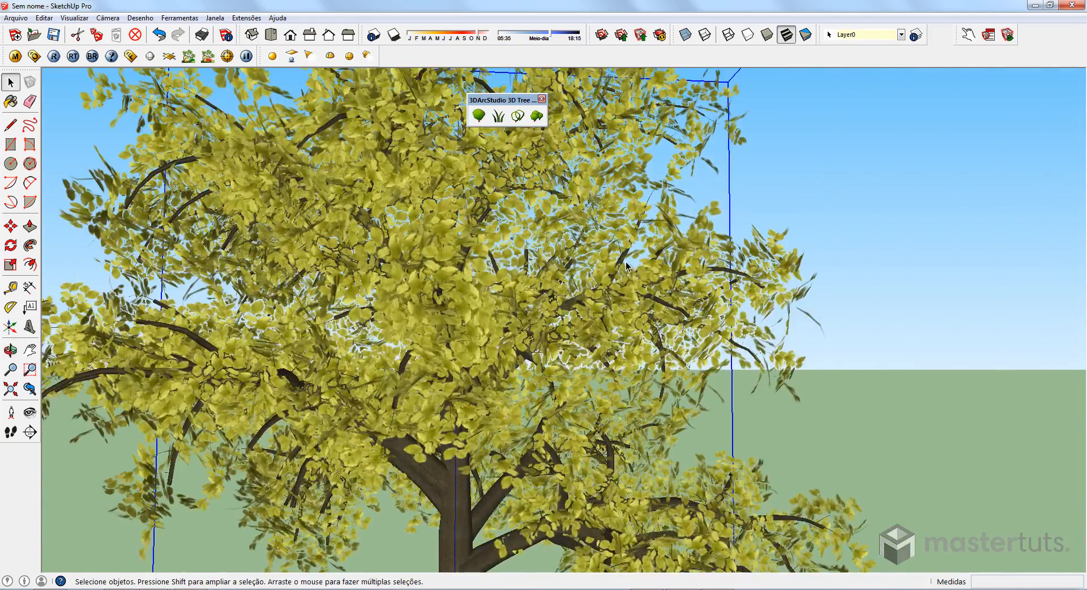
scroll(627, 266, "up", 2)
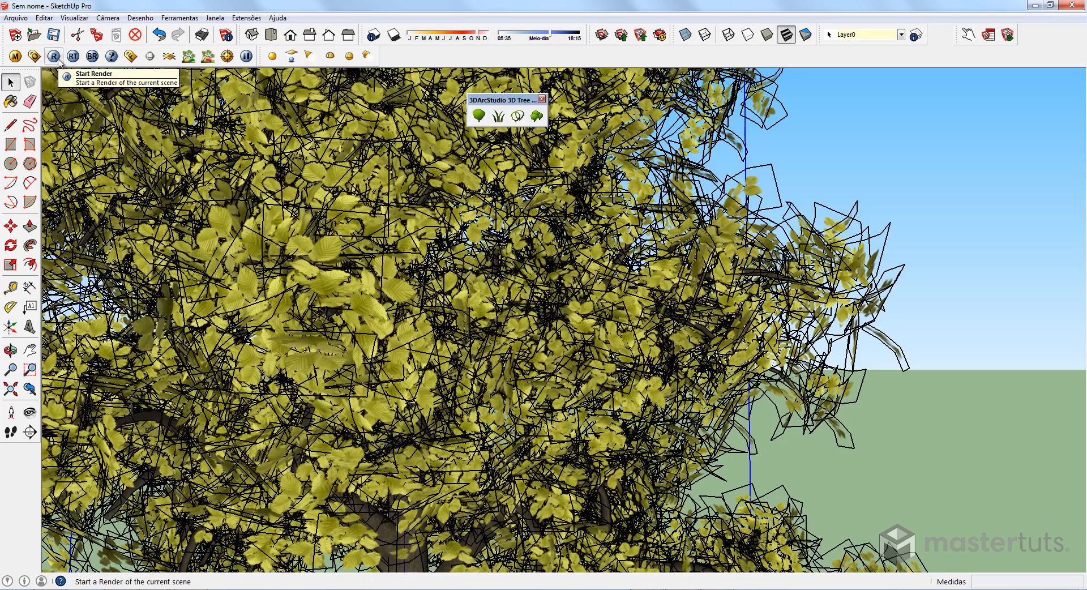
left_click(55, 57)
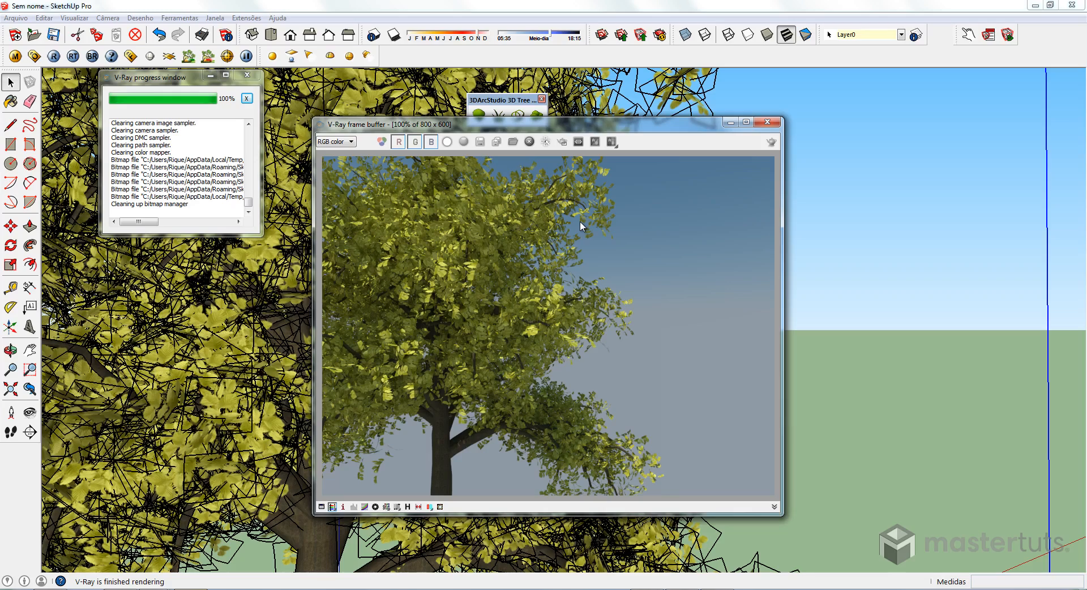
left_click(767, 122)
Examine the outer foliage of the tree, closing in on a single leaf cluster and the outline of its textured face.
middle_click_drag(637, 279, 610, 355)
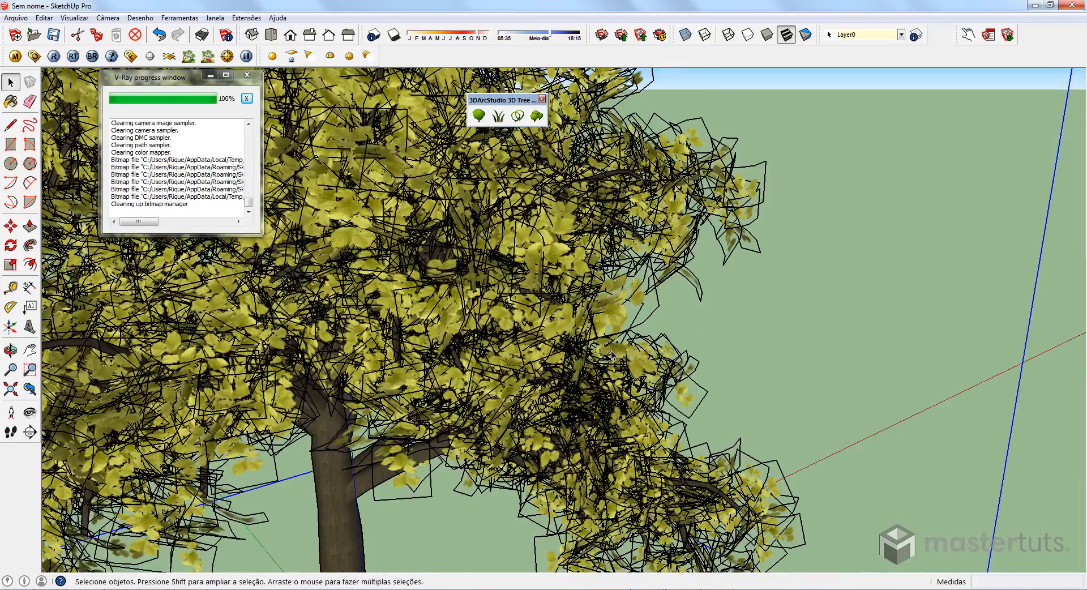
scroll(610, 355, "down", 5)
middle_click_drag(643, 183, 647, 210)
left_click_drag(0, 0, 0, 0)
middle_click_drag(647, 209, 651, 136)
scroll(662, 351, "up", 10)
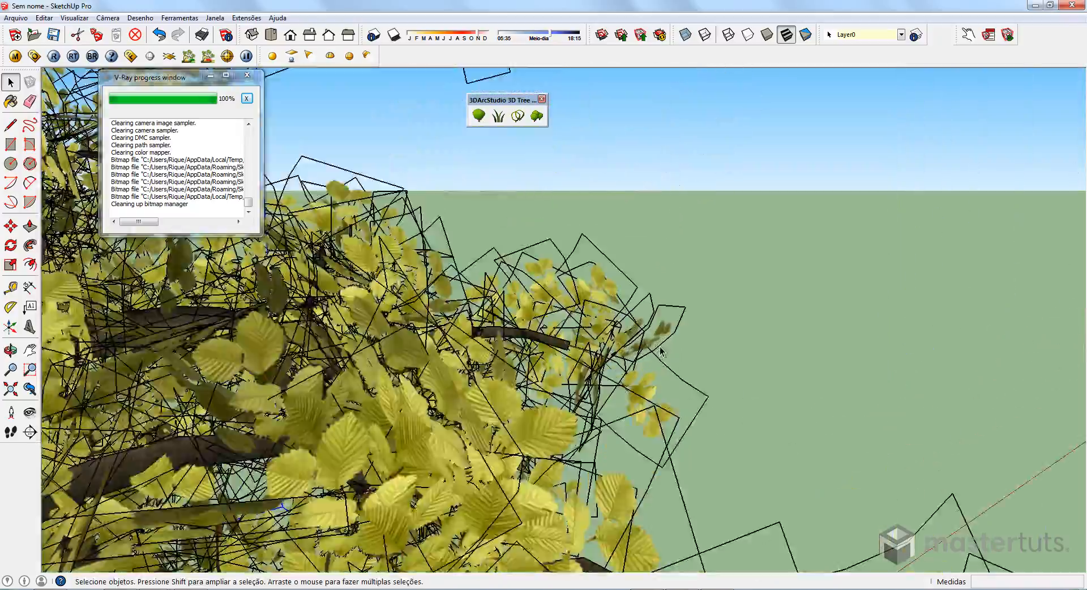
scroll(661, 352, "up", 2)
middle_click_drag(693, 391, 617, 430)
scroll(618, 430, "up", 1)
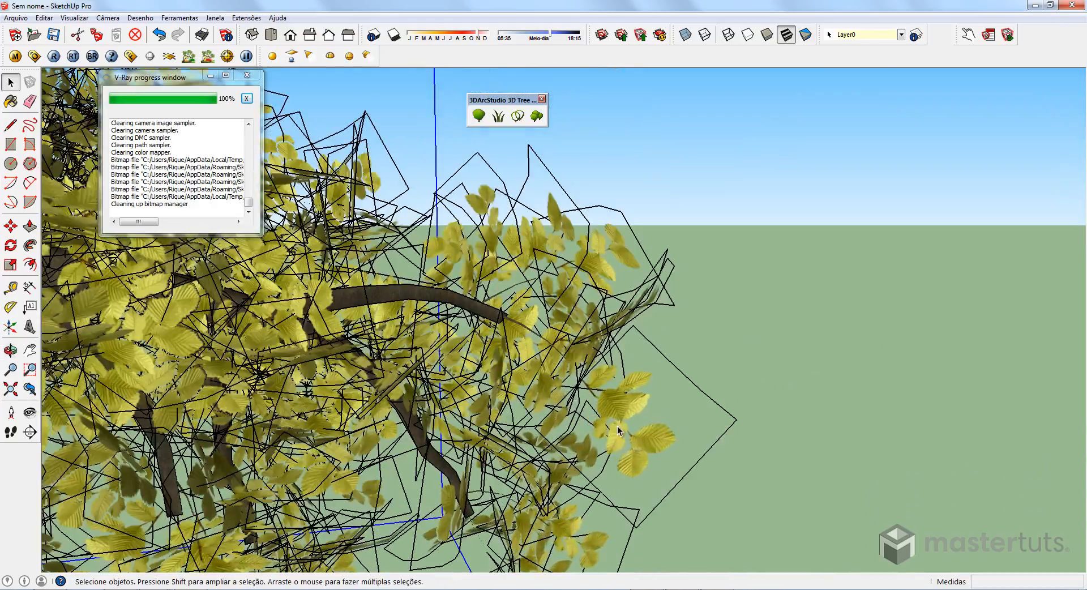
scroll(627, 388, "down", 1)
scroll(617, 363, "down", 5)
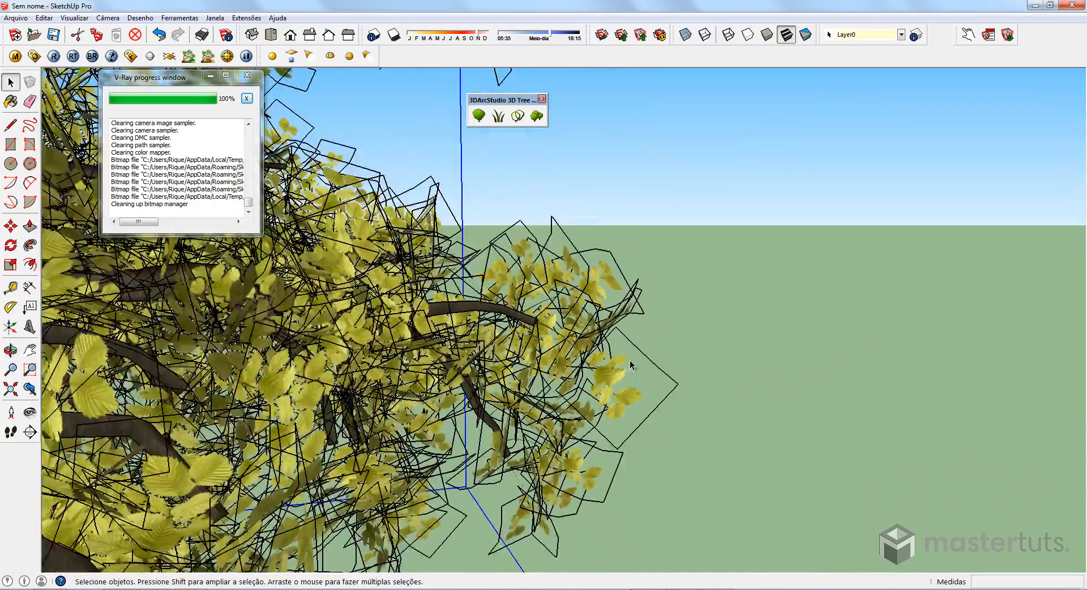
scroll(623, 373, "up", 6)
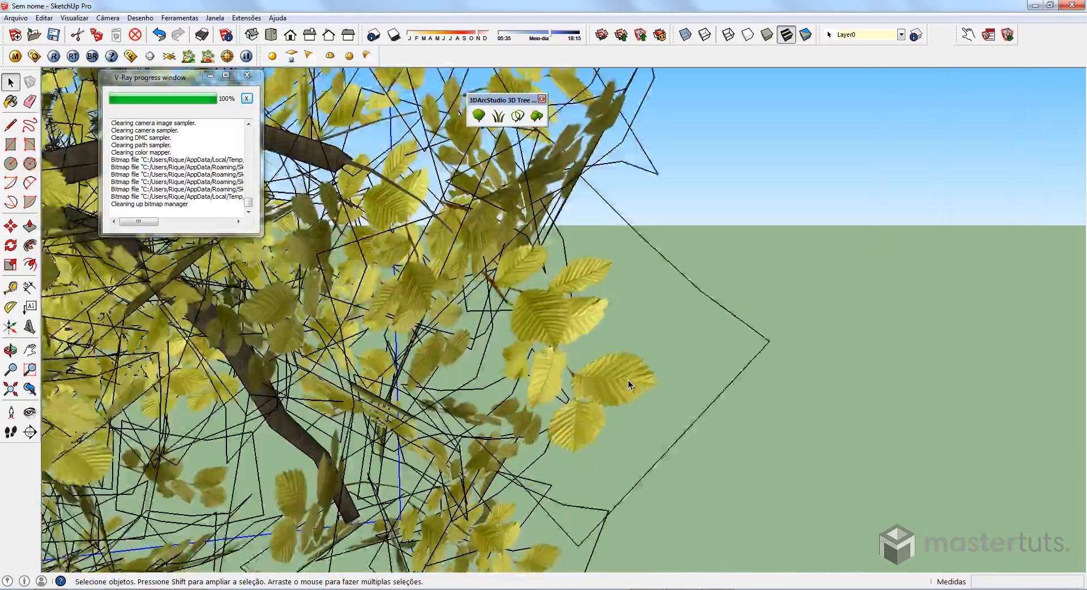
middle_click_drag(628, 385, 555, 375)
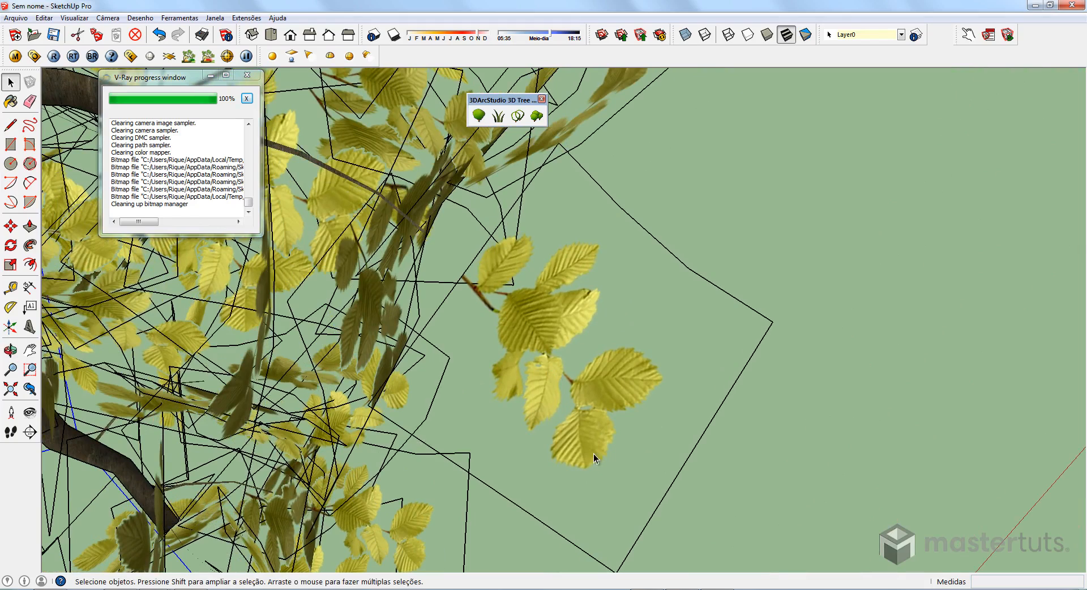
Switch to the Chrome window with the Google Images search for "foliage png" and look through the leaf images.
left_click(210, 589)
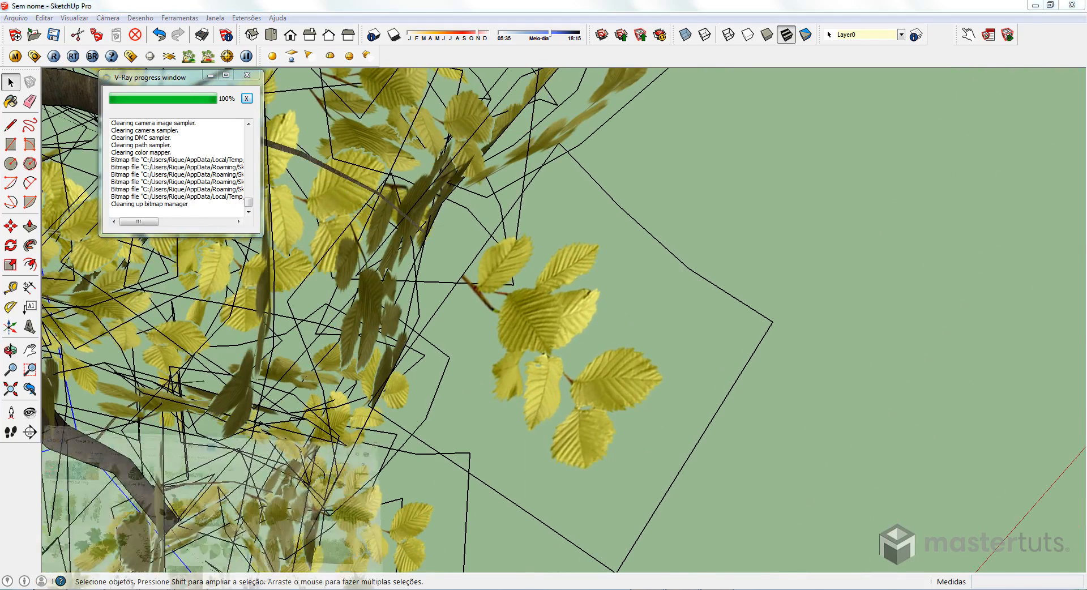
left_click(283, 510)
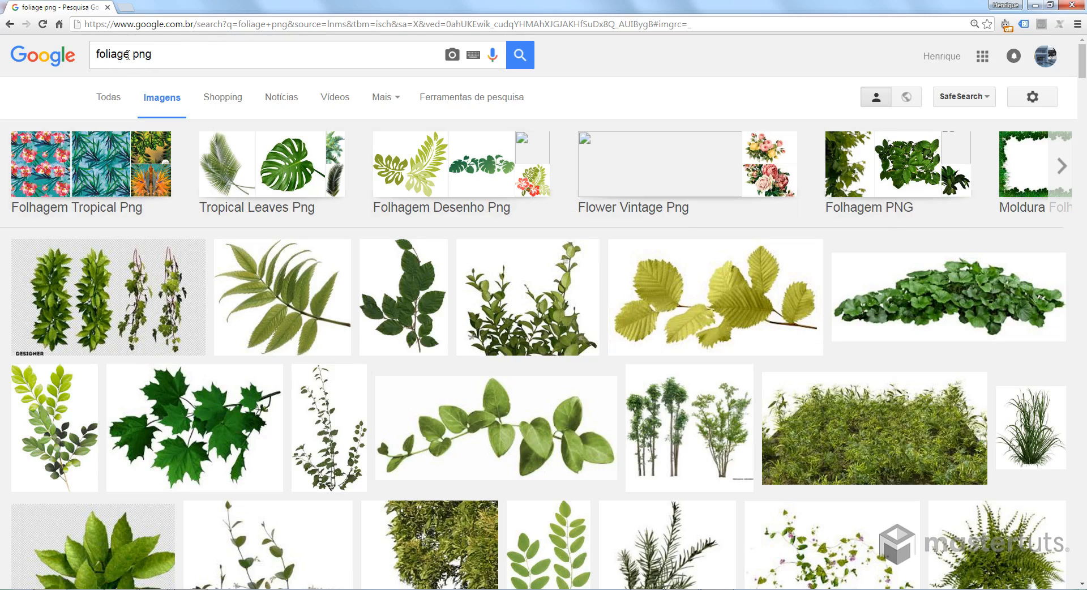
left_click_drag(128, 53, 95, 56)
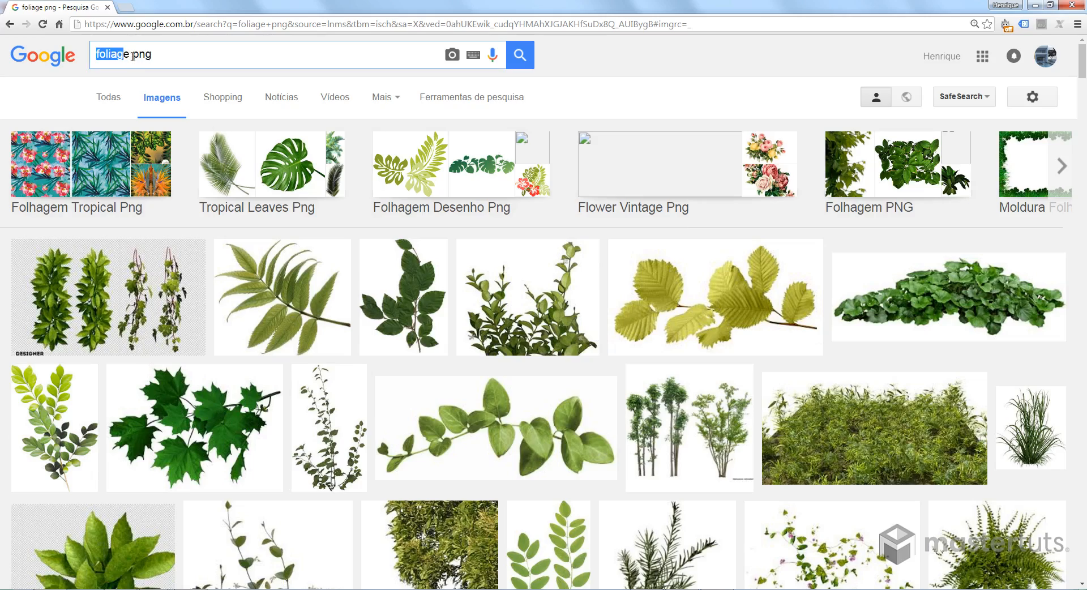
scroll(397, 255, "down", 4)
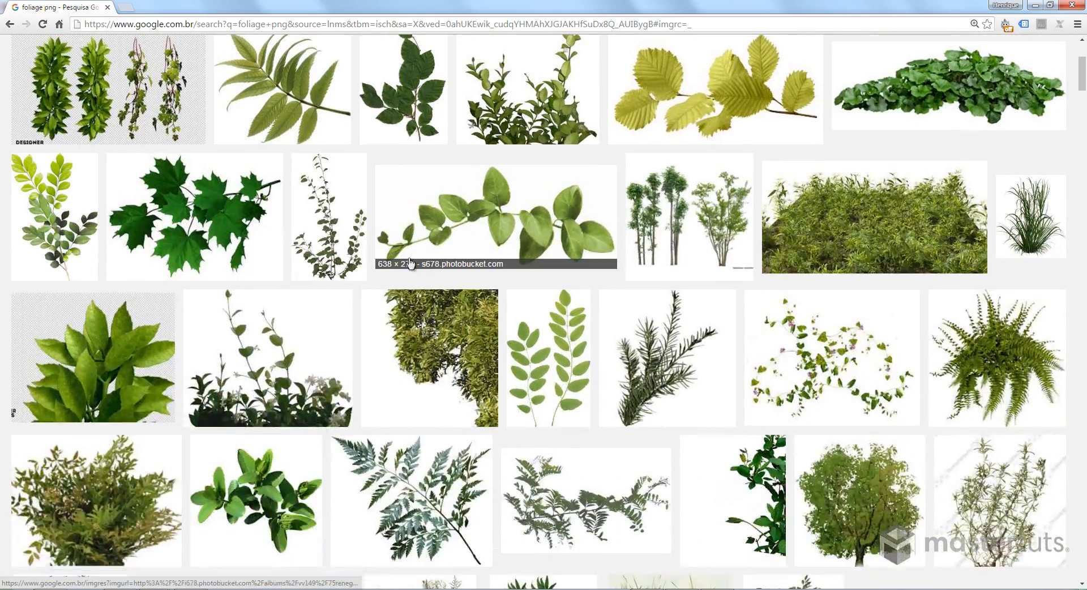
Look through the "foliage png" image results for leaf and branch pictures suitable as tree textures.
scroll(411, 262, "down", 6)
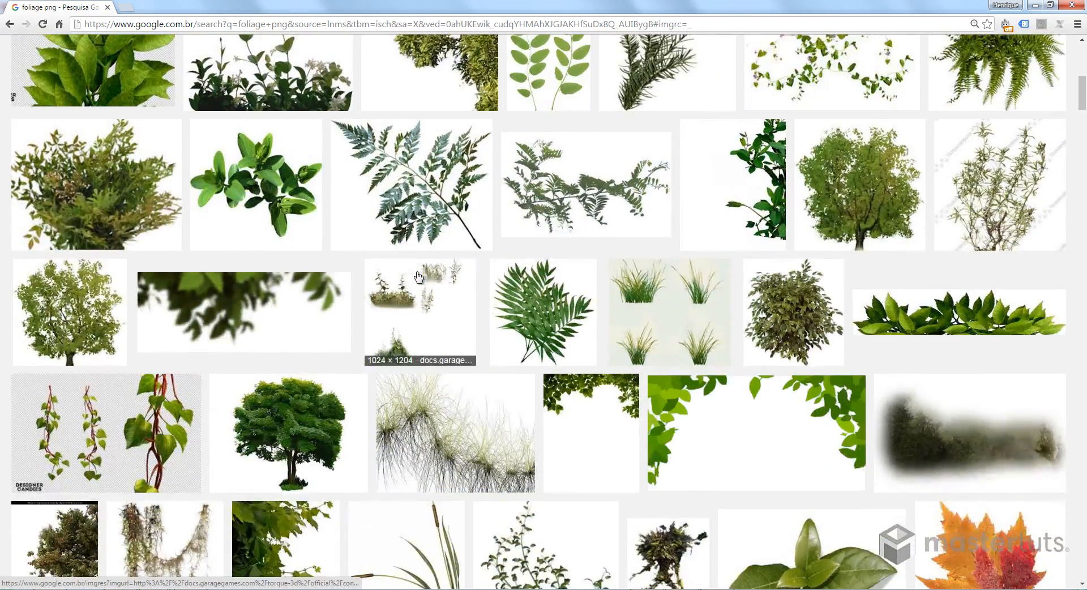
scroll(417, 276, "down", 3)
scroll(862, 341, "down", 2)
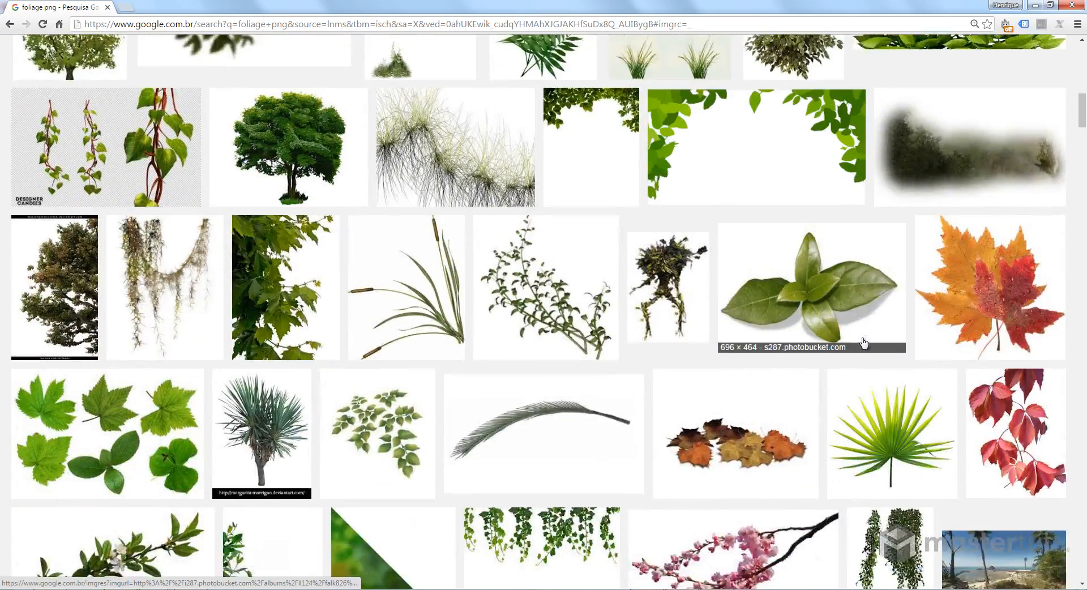
scroll(863, 342, "down", 1)
scroll(863, 343, "down", 2)
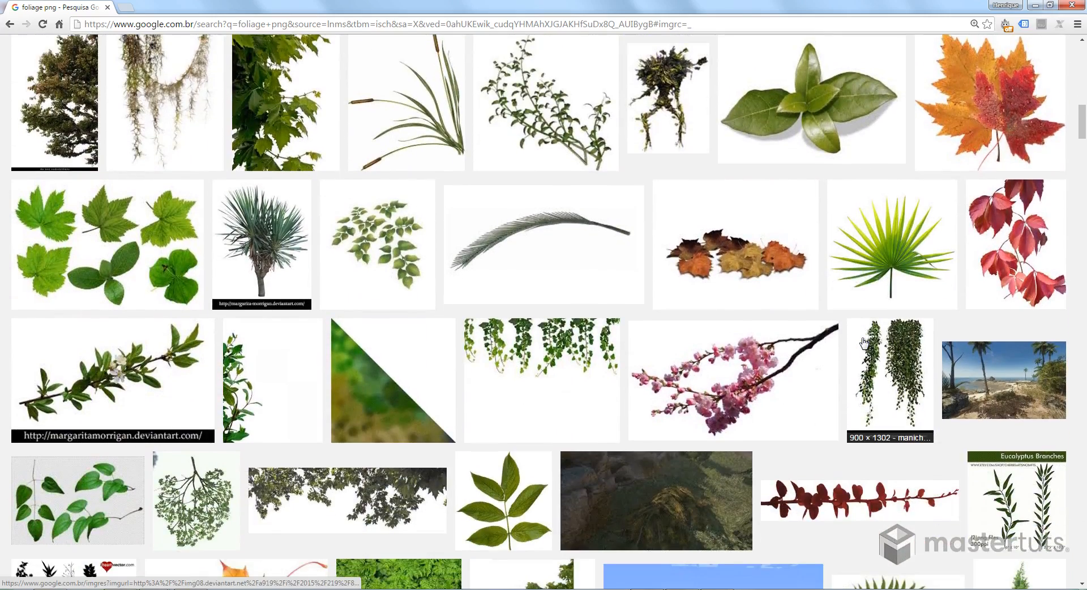
scroll(863, 343, "down", 4)
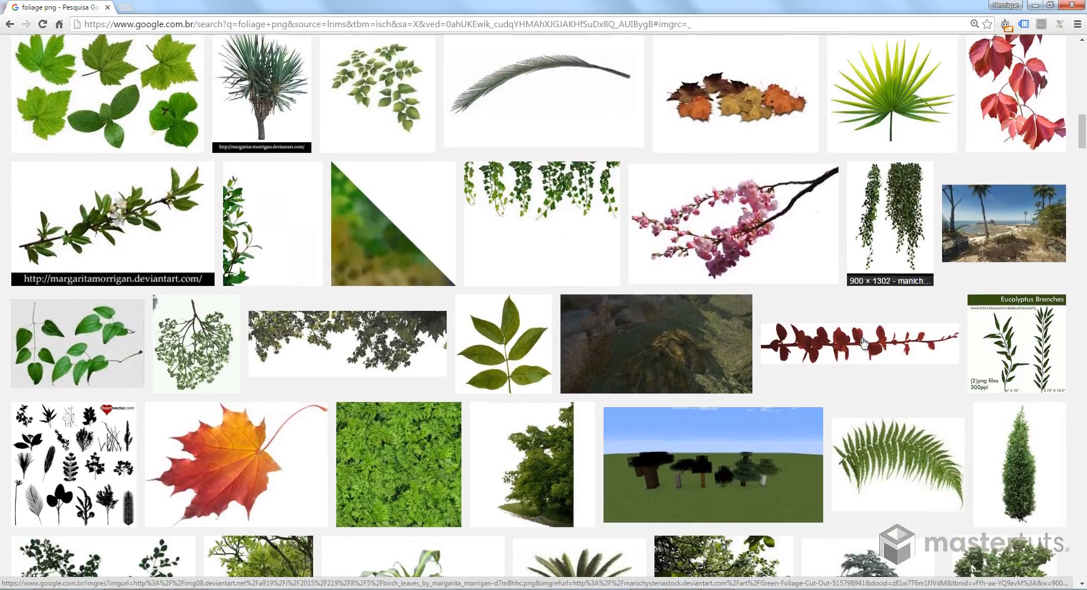
scroll(863, 343, "down", 4)
scroll(863, 343, "up", 3)
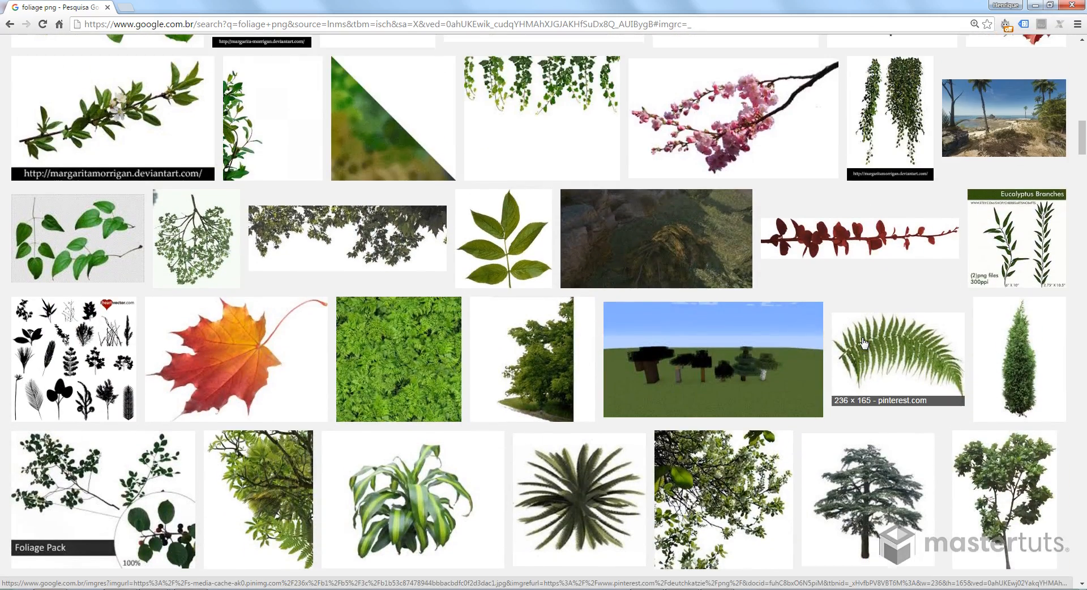
scroll(863, 343, "up", 8)
scroll(863, 343, "up", 20)
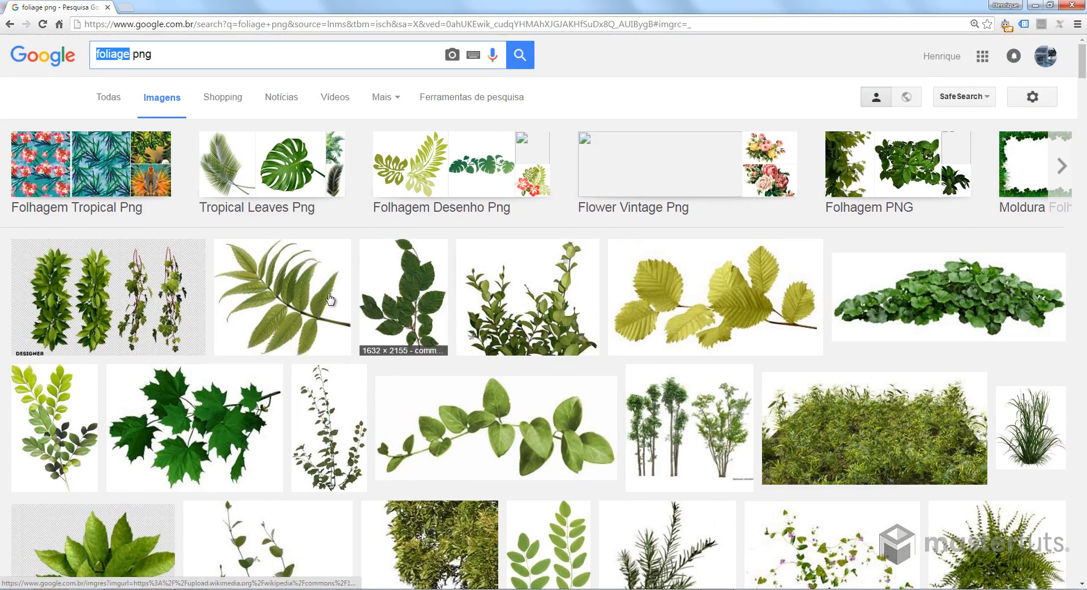
Open the yellow autumn leaf branch at full size and save it as autumn_leaves_PNG3613.png in Downloads.
left_click(748, 282)
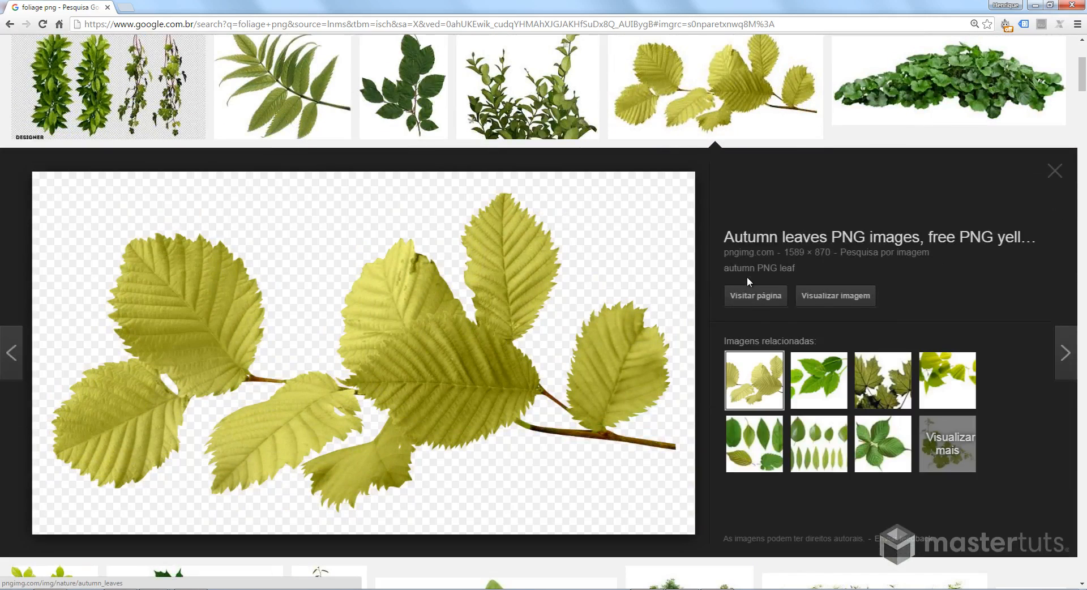
left_click(820, 298)
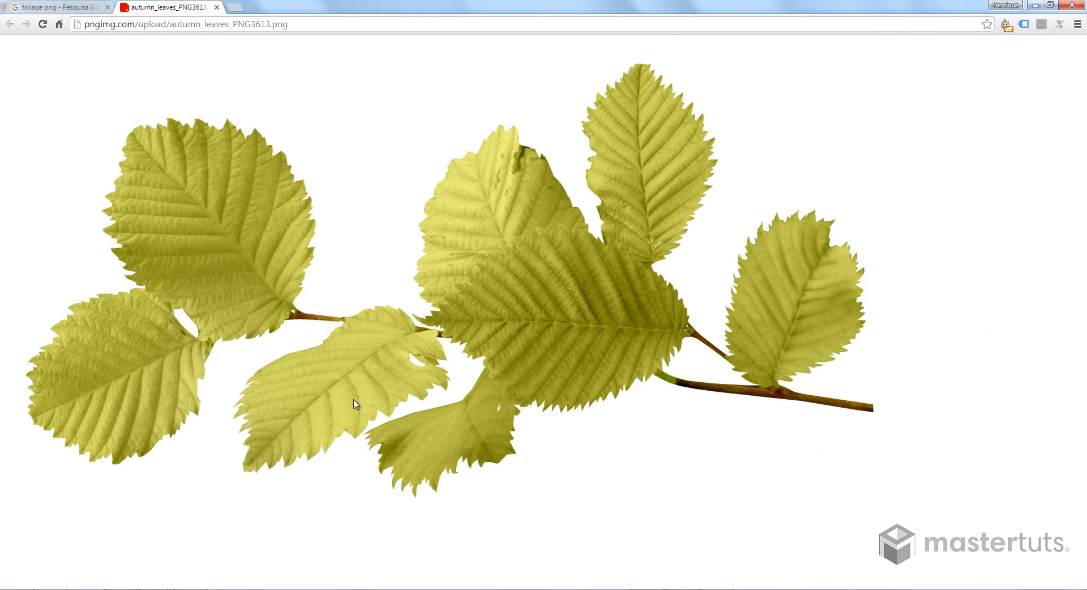
right_click(479, 290)
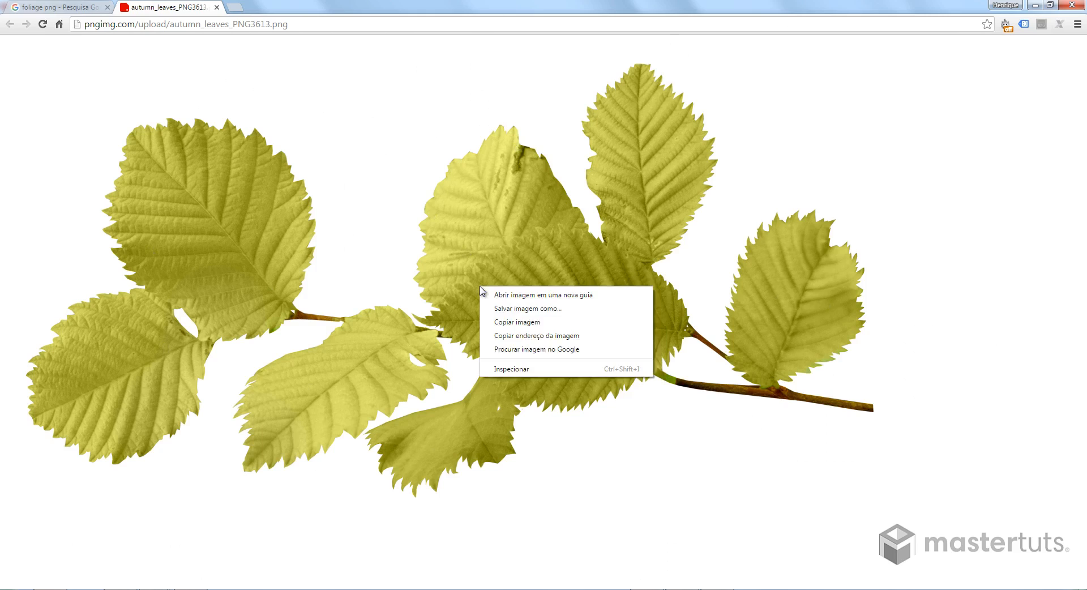
left_click(519, 310)
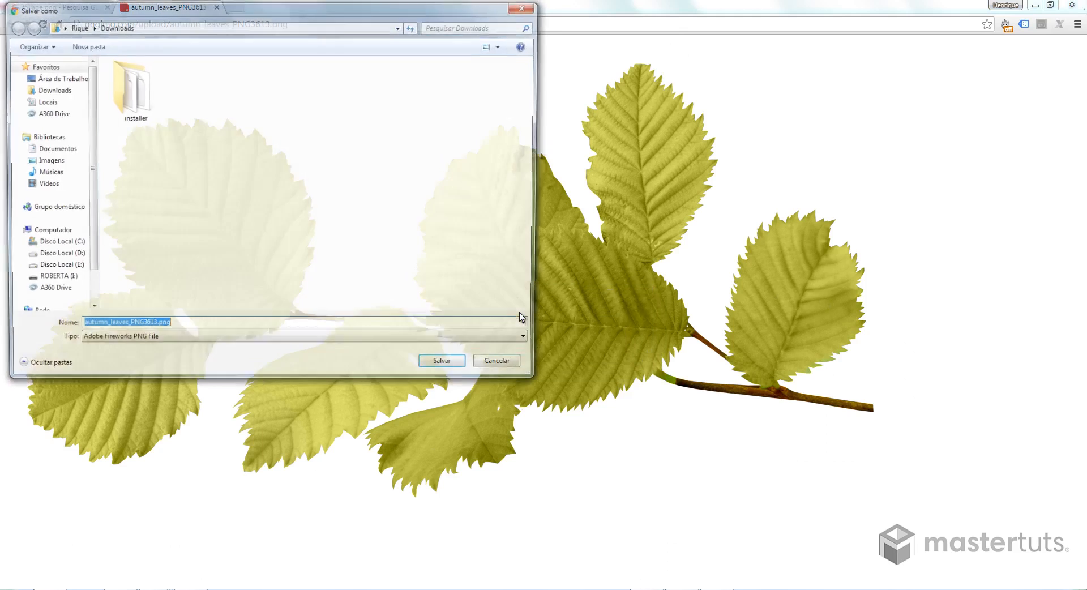
left_click(446, 366)
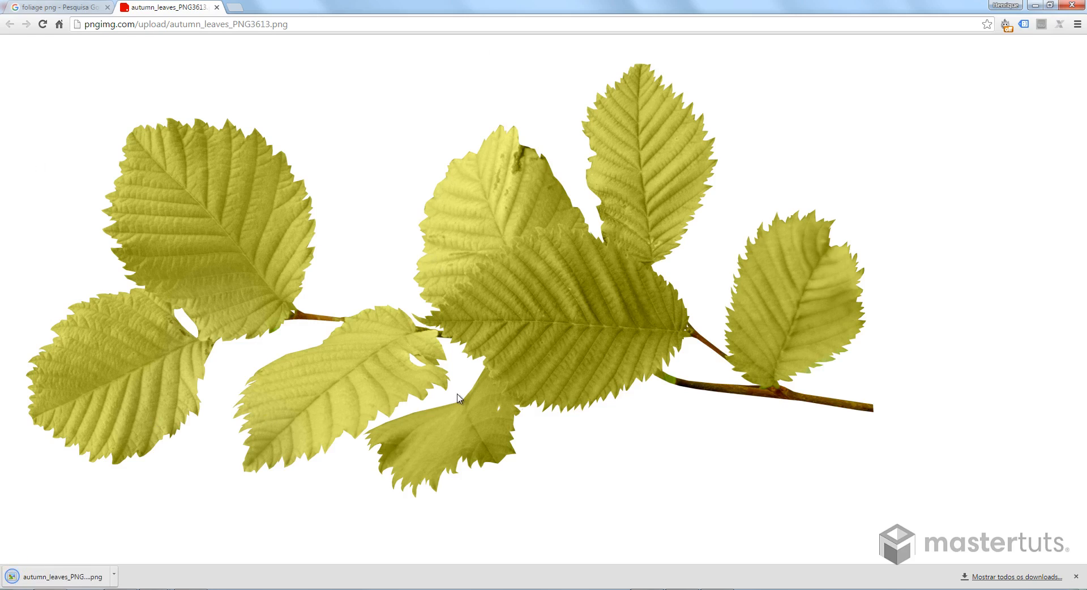
Switch back to SketchUp and open the yellow tree for editing near the outer leaf cluster.
key("alt+Tab")
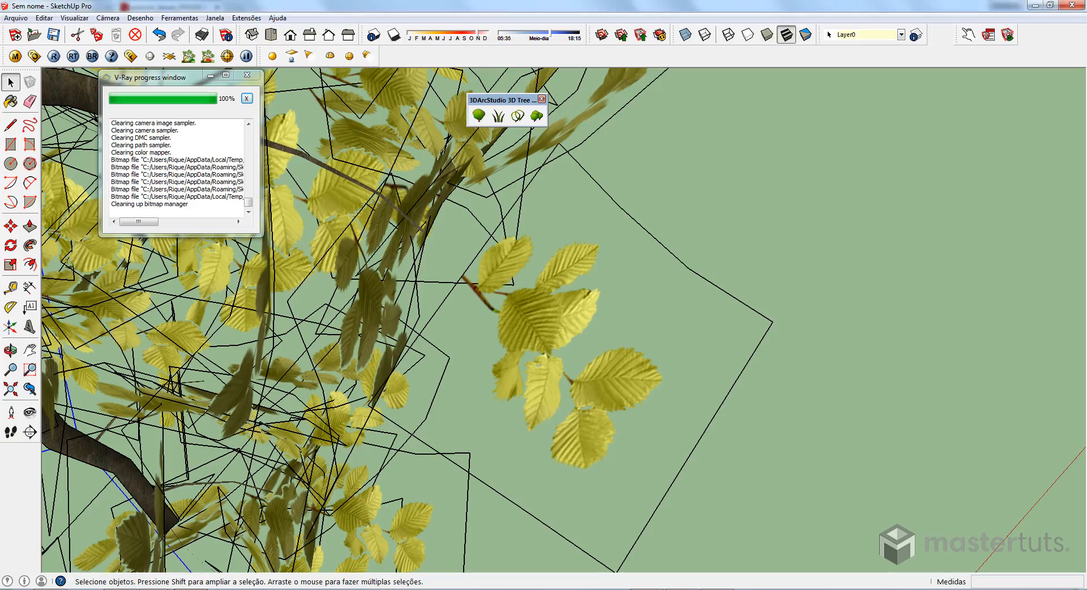
scroll(621, 379, "down", 5)
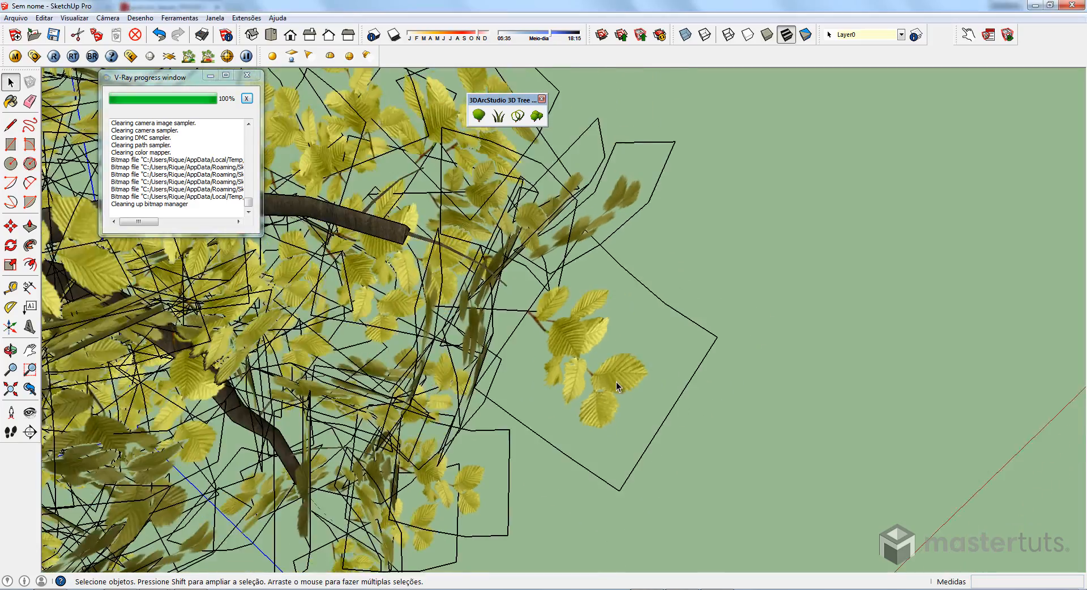
mouse_move(618, 381)
middle_mouse_down()
mouse_move(633, 332)
mouse_move(607, 237)
mouse_move(572, 361)
middle_mouse_up()
scroll(597, 363, "up", 4)
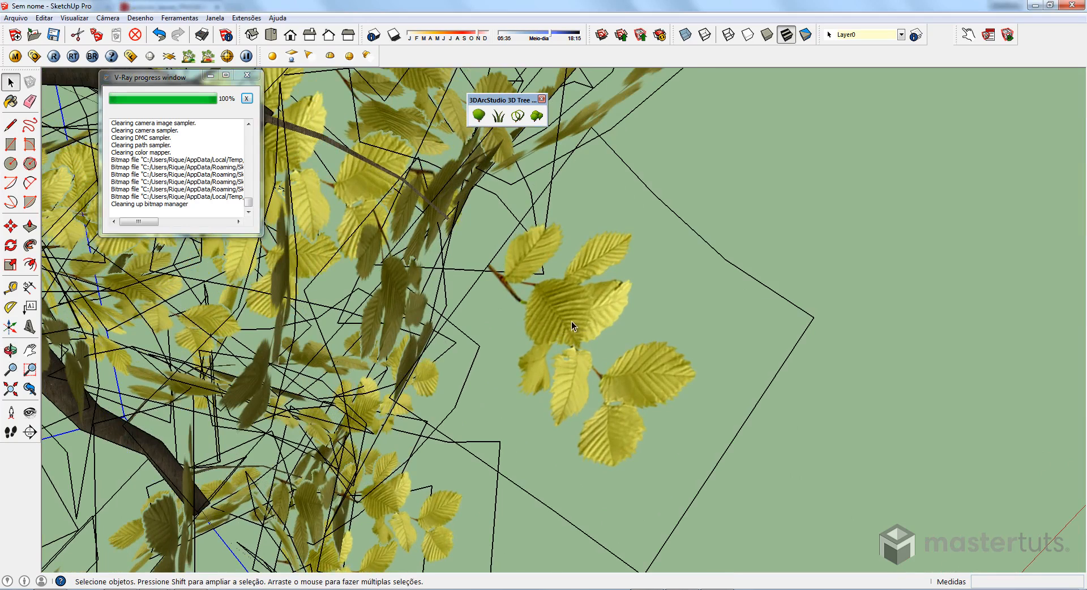
double_click(572, 318)
left_click(572, 318)
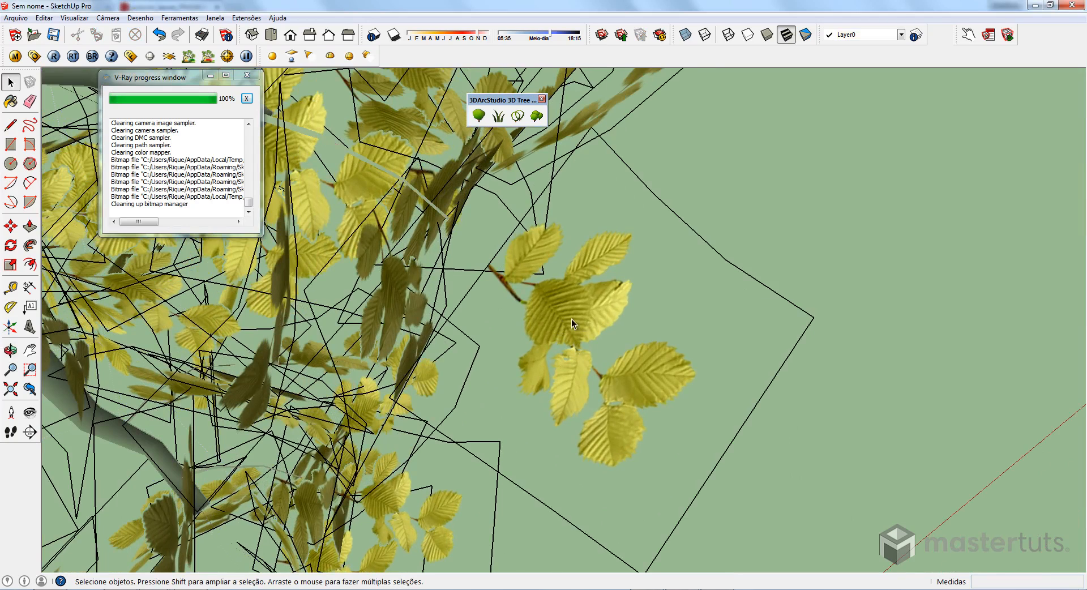
Open the outer leaf cluster component for editing and group its textured face together with its edges.
left_click(575, 396)
double_click(575, 396)
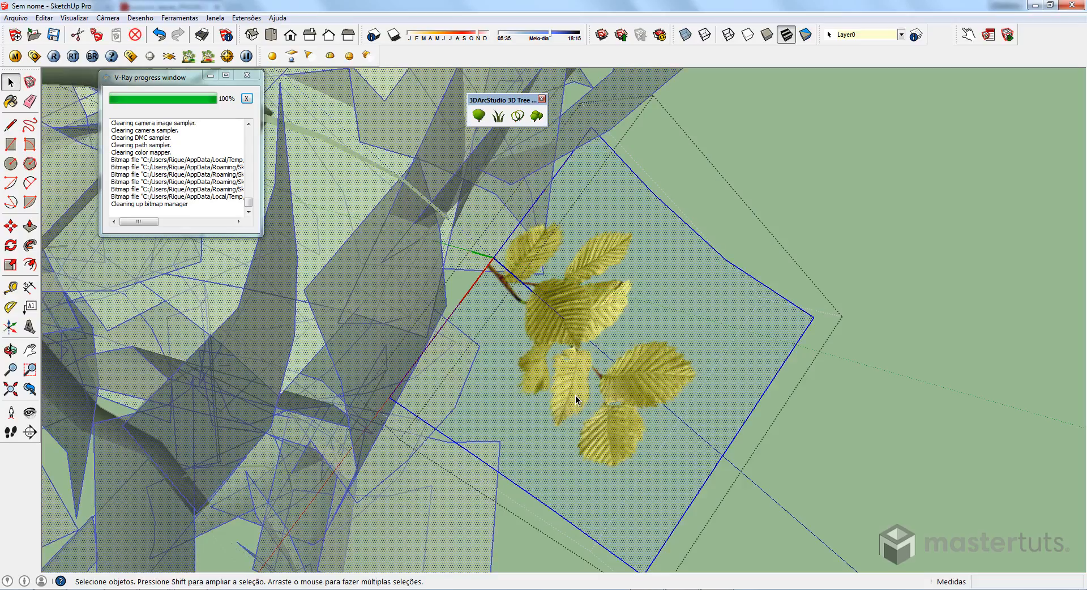
middle_click_drag(575, 395, 536, 358)
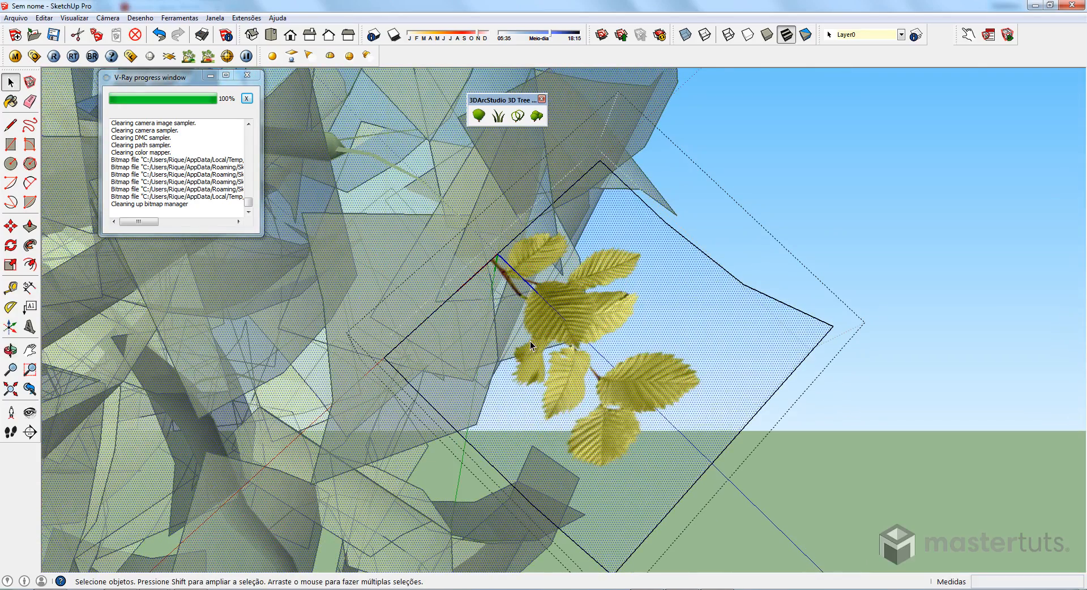
middle_click_drag(572, 385, 605, 403)
right_click(586, 360)
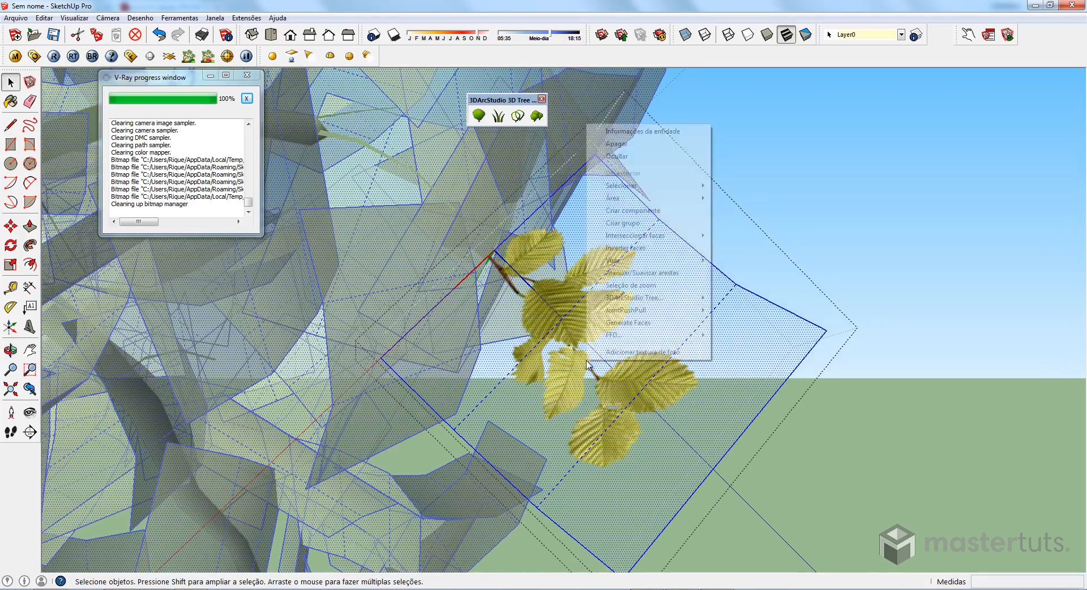
left_click(628, 225)
middle_click_drag(613, 292, 675, 377)
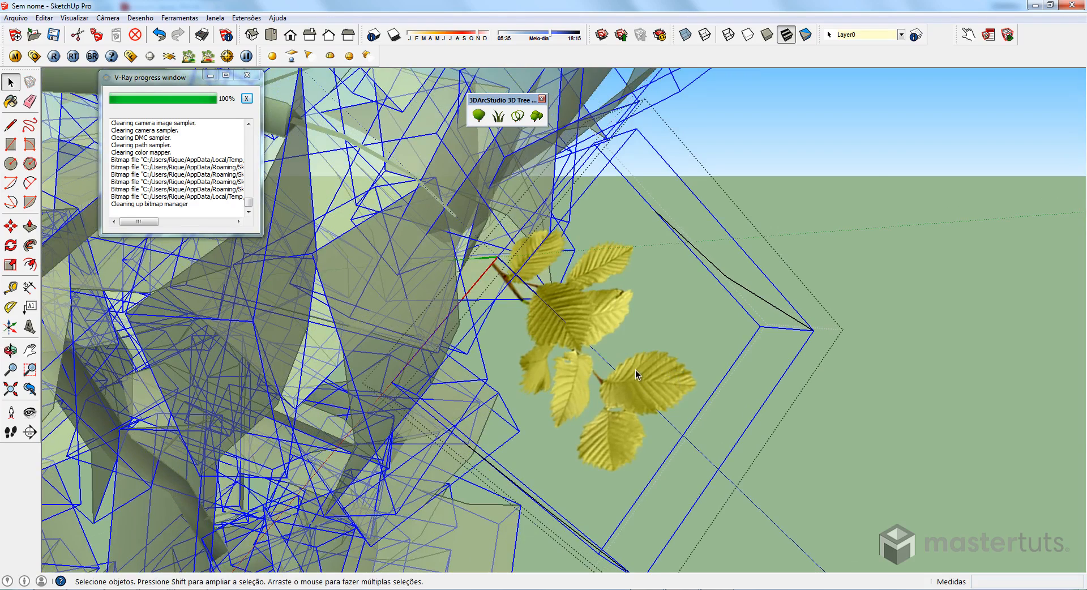
Create a new material from the default one and name it Folhas.
key("b")
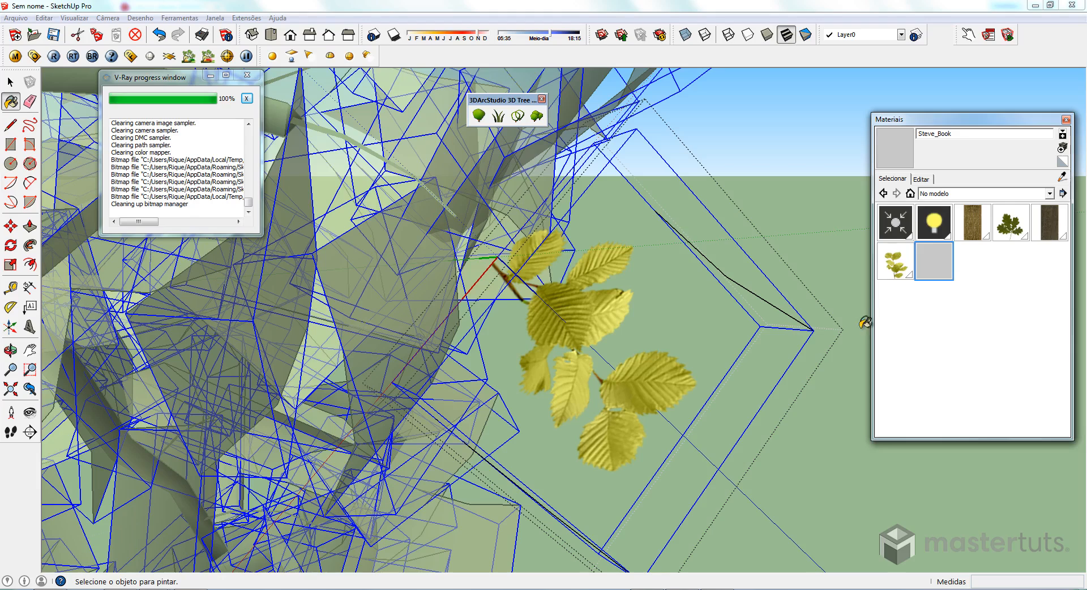
left_click(1062, 163)
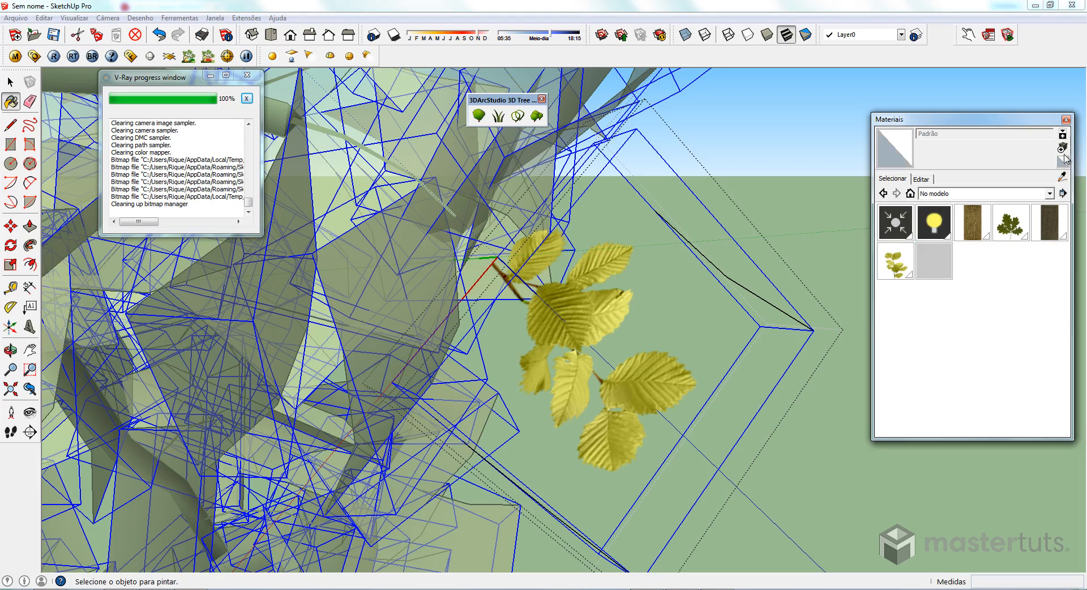
left_click(1062, 149)
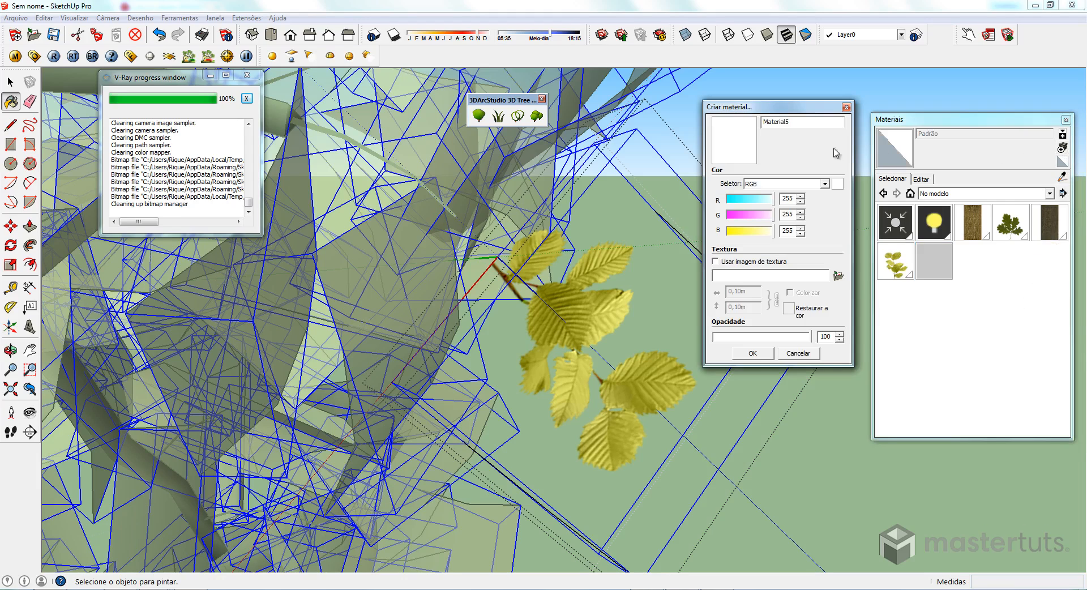
left_click_drag(815, 123, 661, 115)
key("BackSpace")
Give the Folhas material the autumn_leaves_PNG3613.png texture from Downloads, with a width of 0,5 m, and accept the material.
left_click(837, 276)
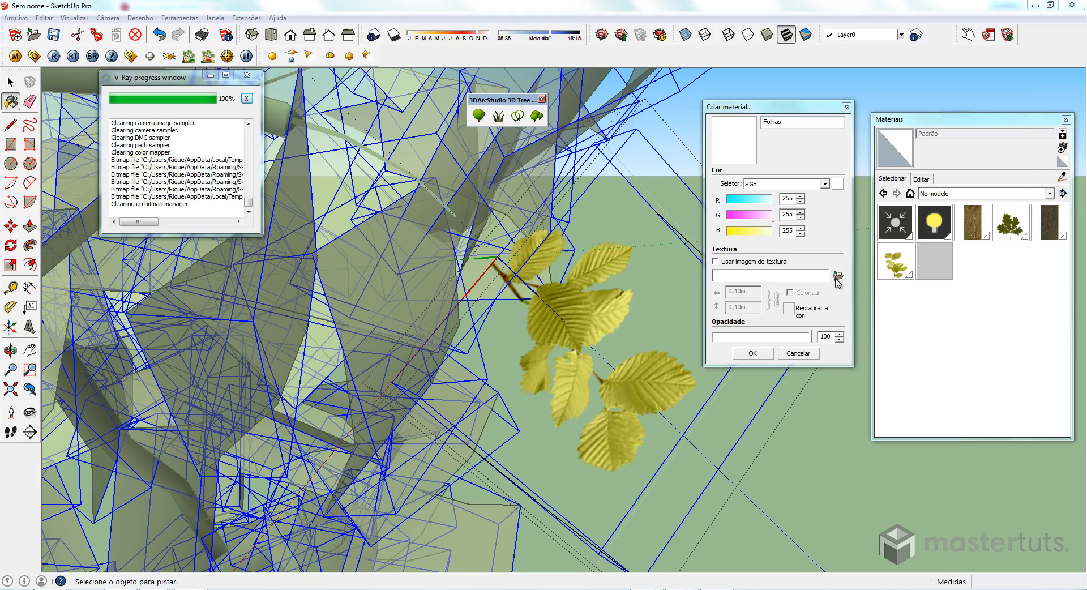
left_click(714, 220)
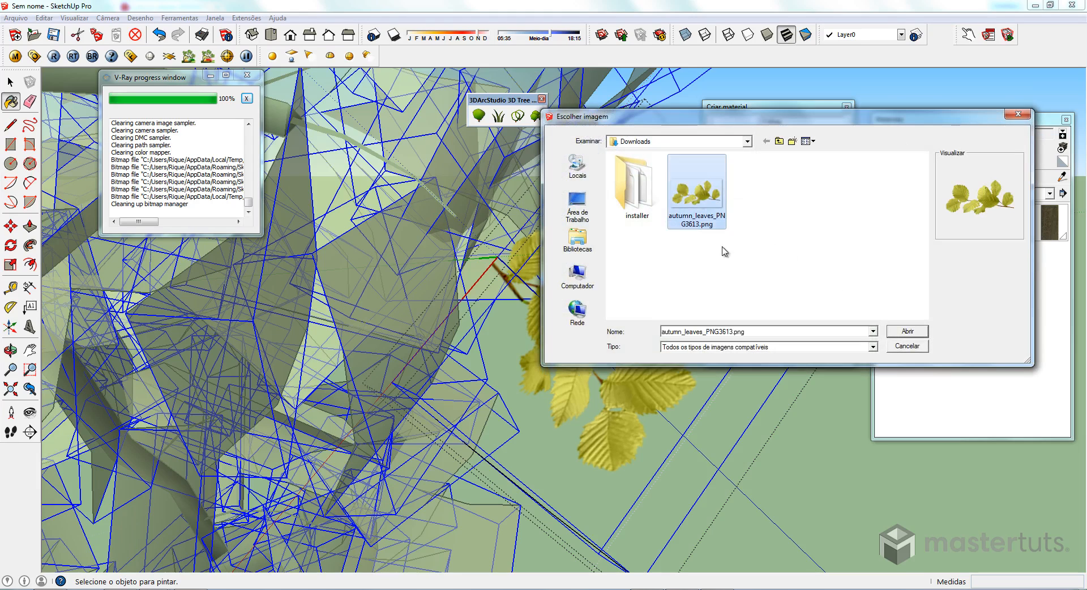
left_click(907, 331)
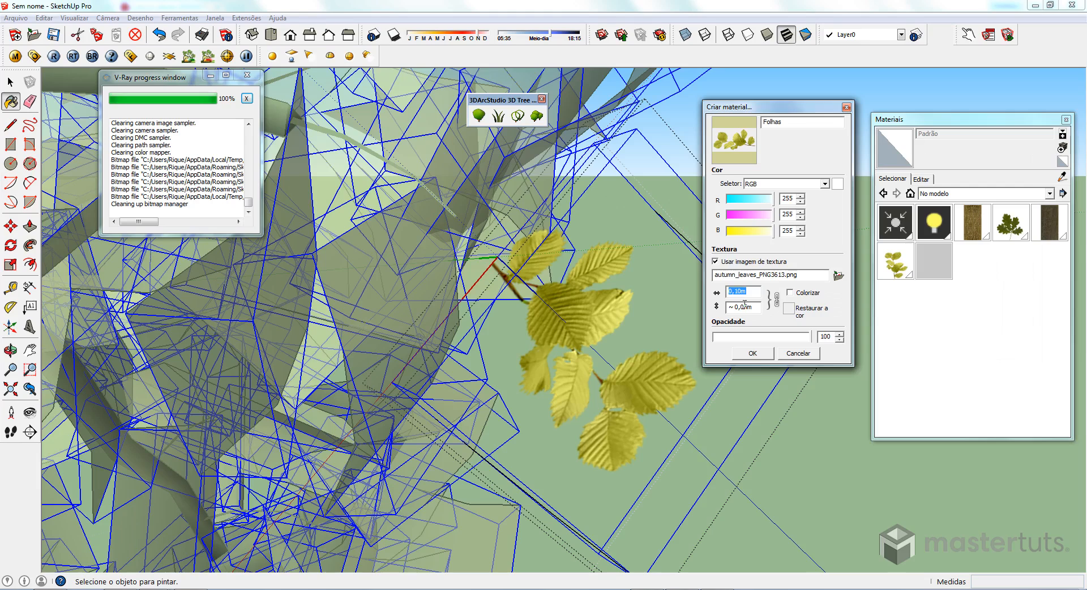
type(",5")
left_click(763, 354)
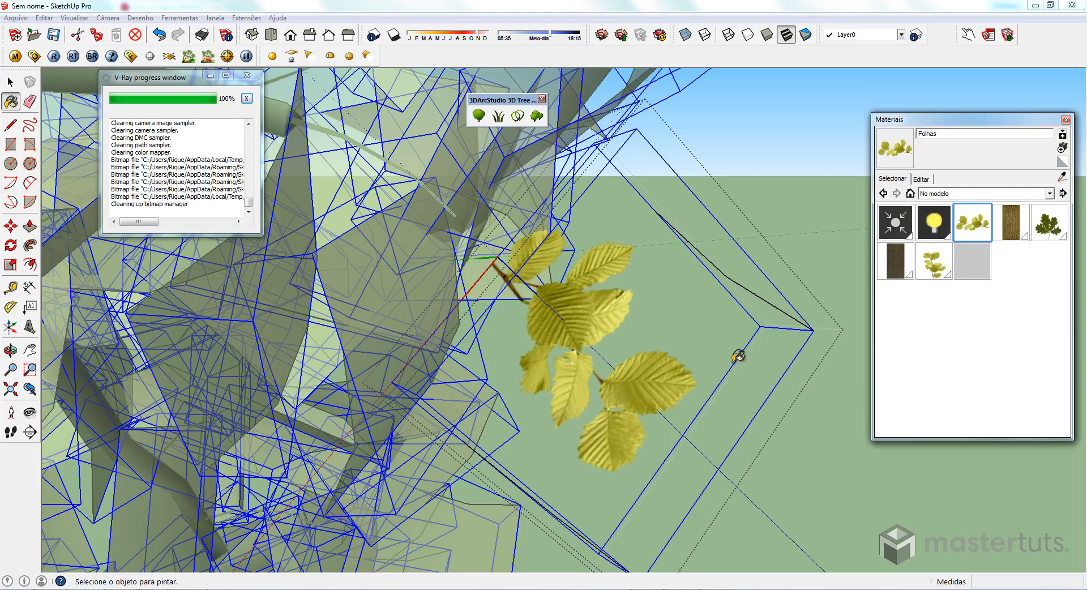
Draw a narrow rectangle with the Folhas texture along the branch side of the grouped leaf face.
key("t")
key("r")
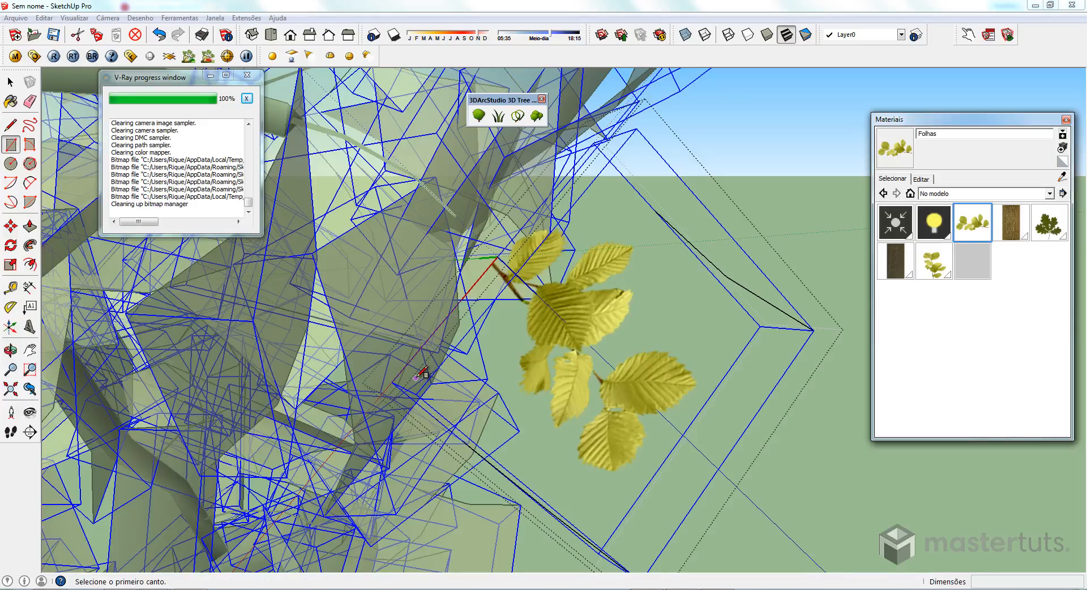
middle_click_drag(421, 373, 392, 357)
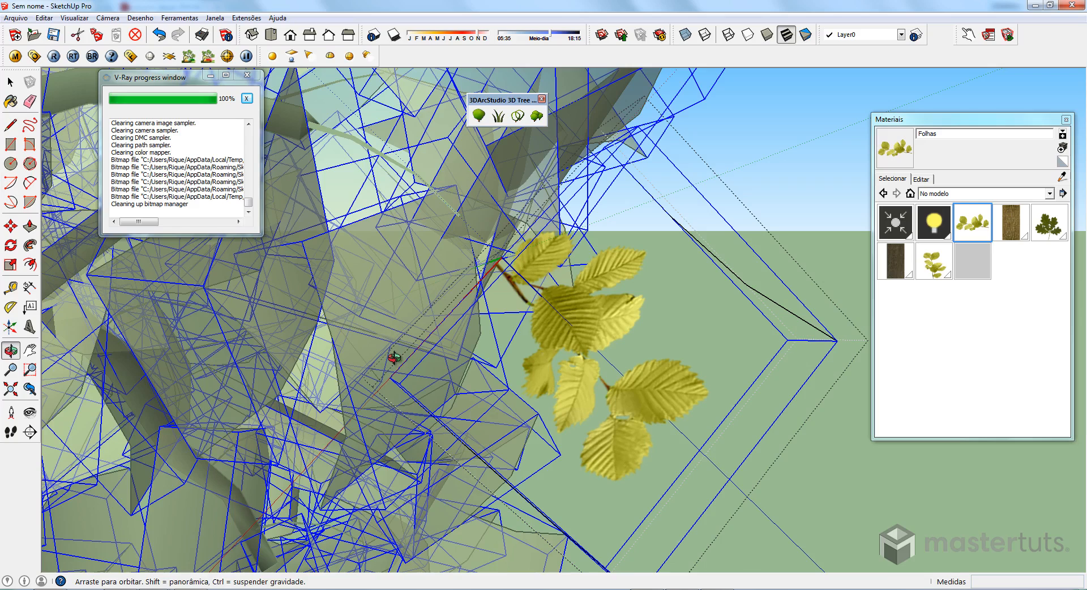
left_click(425, 358)
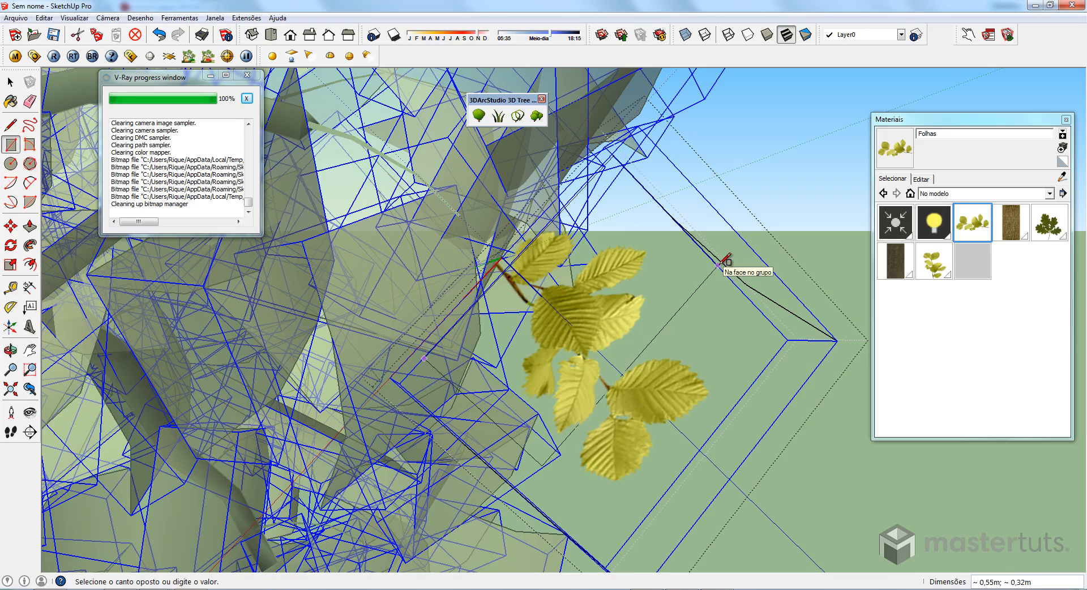
left_click(662, 208)
mouse_move(593, 290)
middle_mouse_down()
mouse_move(674, 304)
mouse_move(596, 299)
middle_mouse_up()
key("space")
left_click(585, 296)
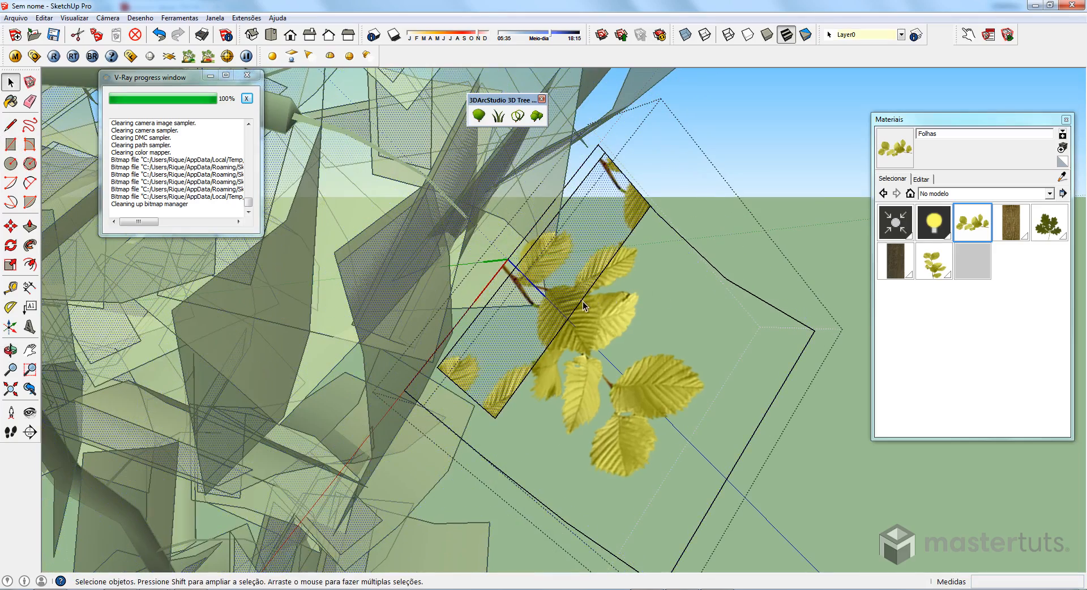
Widen the rectangle by moving its long outer edge away from the branch, so it covers most of the grouped leaf face.
left_click(583, 302)
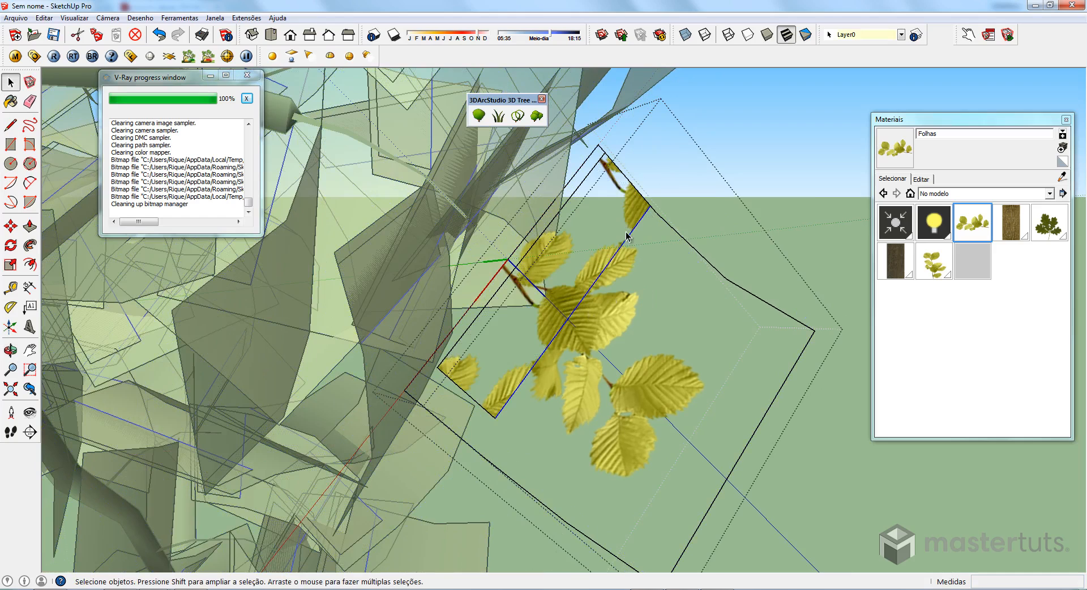
key("m")
left_click(648, 205)
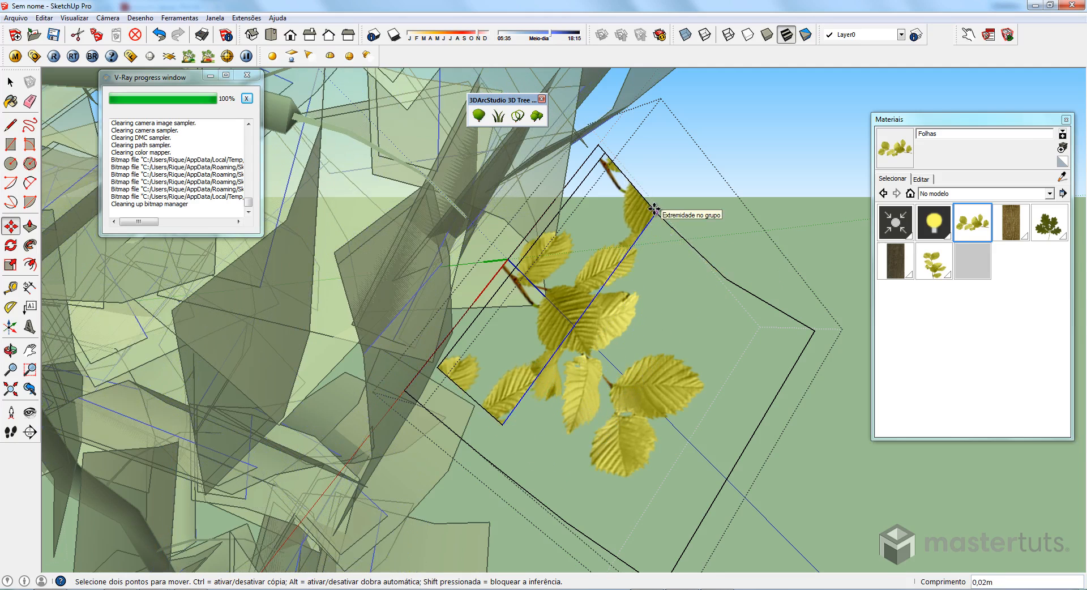
middle_click_drag(648, 249, 607, 180)
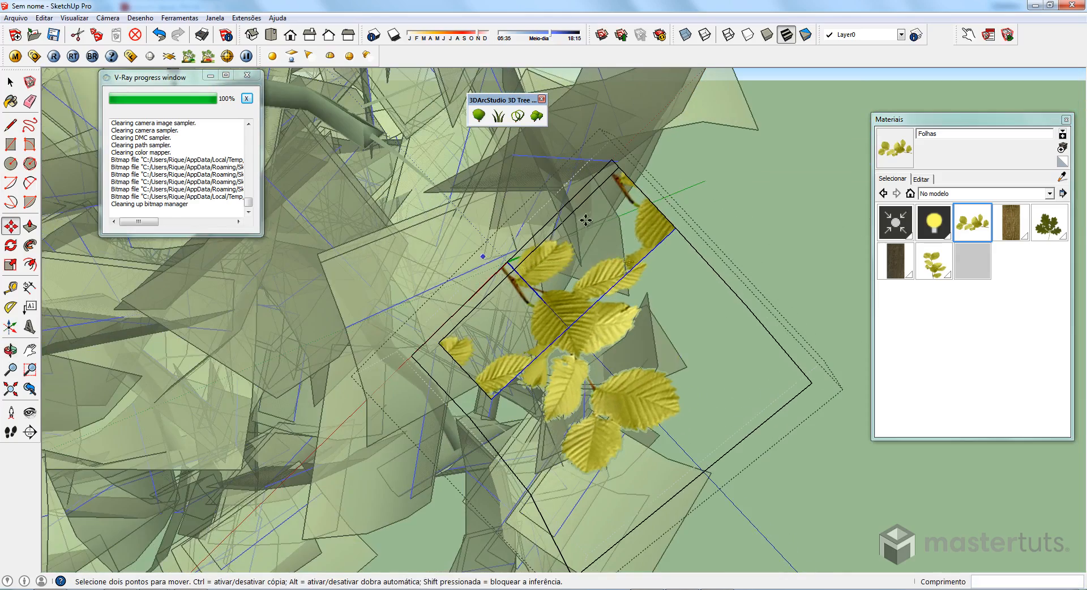
left_click(615, 168)
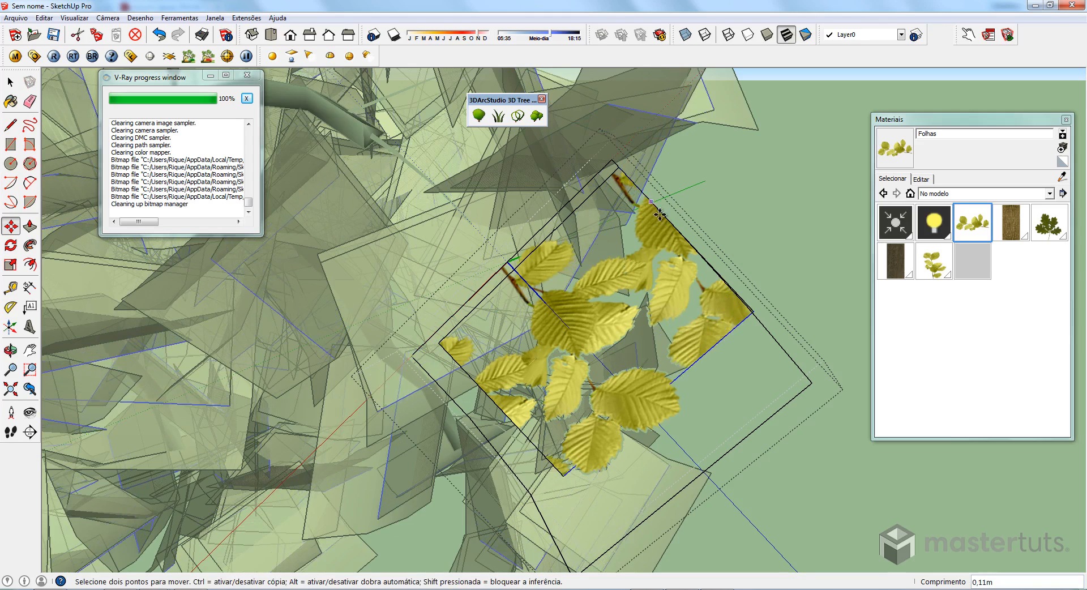
left_click(689, 242)
Delete the original leaf geometry around the Folhas-textured rectangle inside the leaf group.
key("ctrl+a")
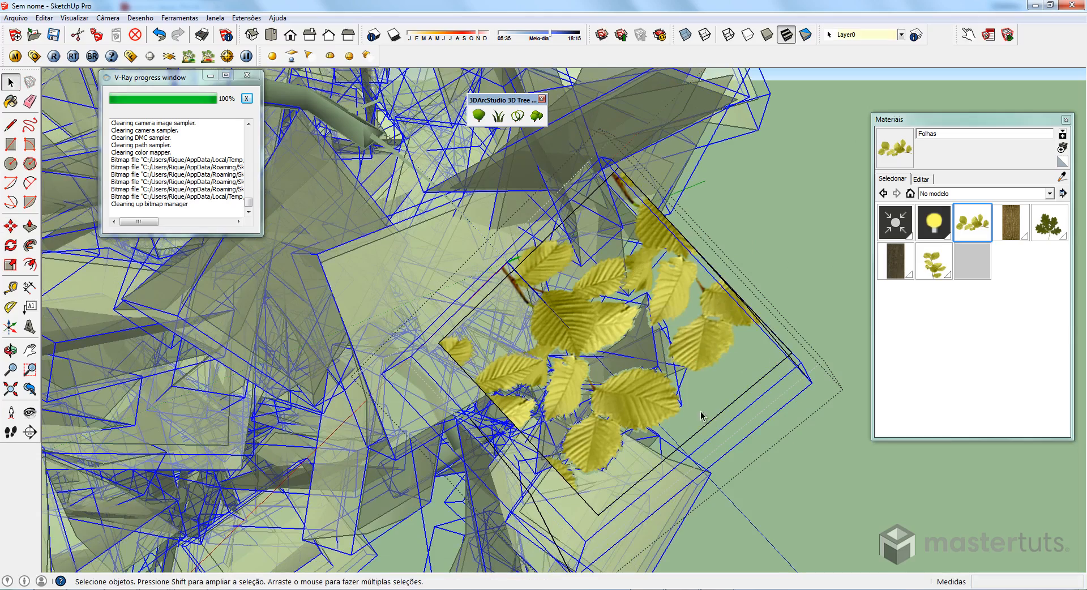
middle_click_drag(700, 416, 769, 360)
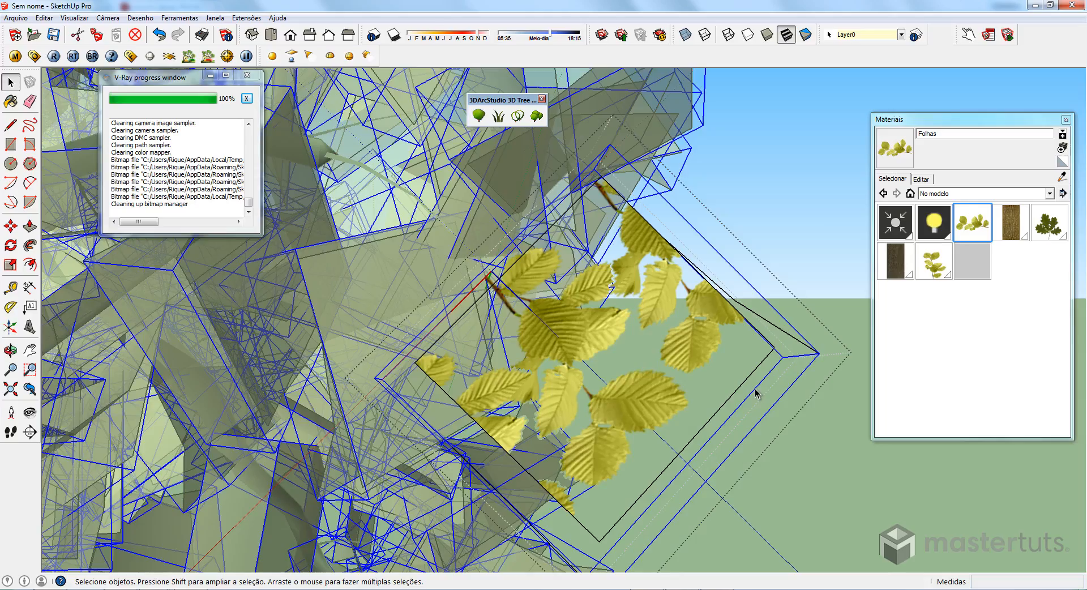
key("Delete")
middle_click_drag(767, 405, 730, 336)
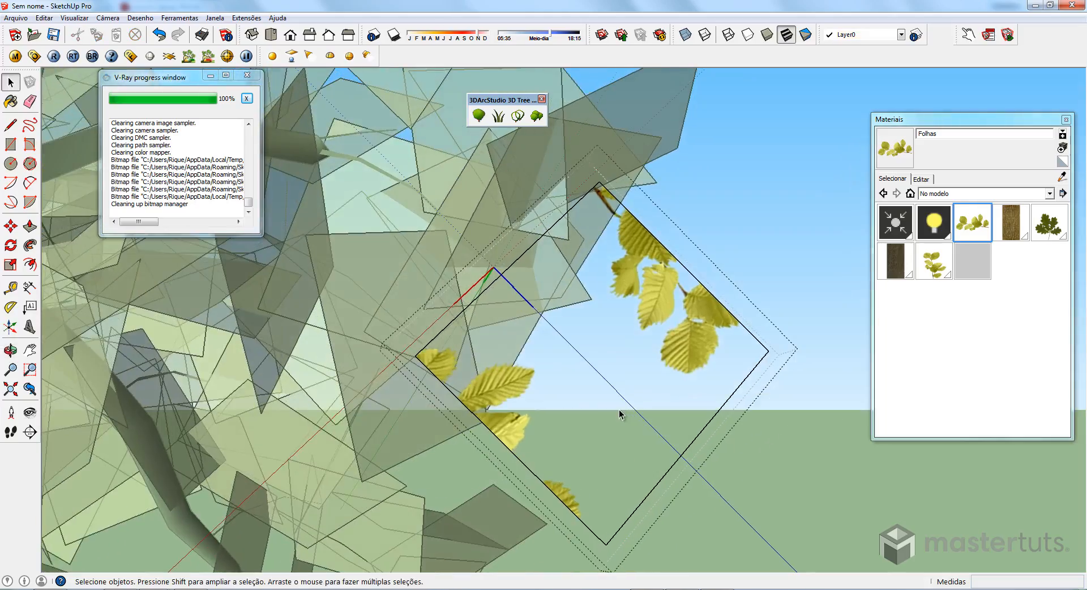
Paint the remaining rectangular leaf face with the Folhas material.
left_click(621, 404)
middle_click_drag(623, 401, 627, 304)
middle_click_drag(752, 390, 725, 413)
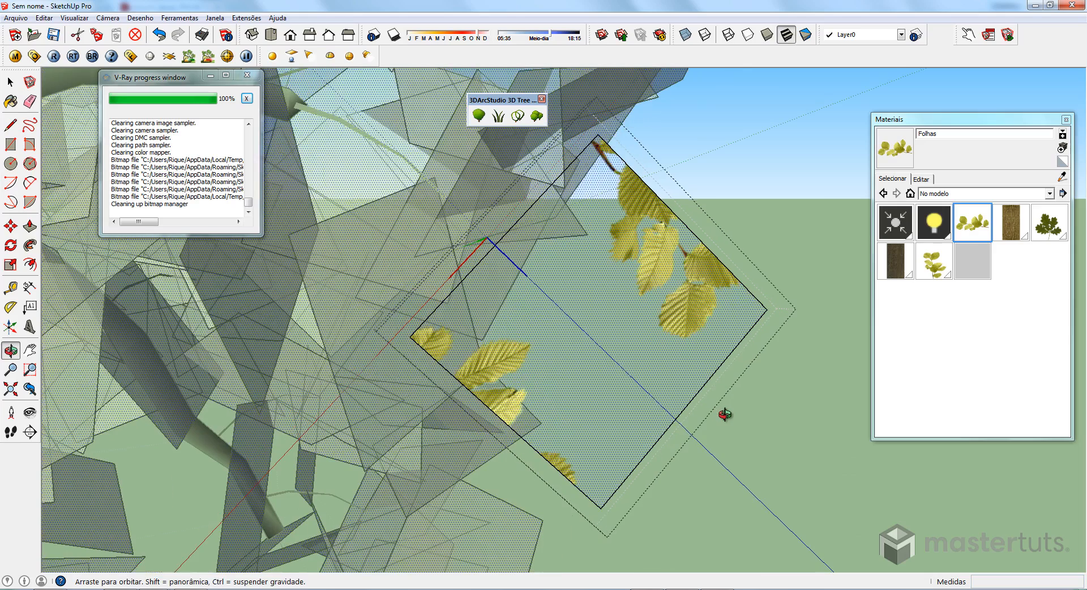
key("b")
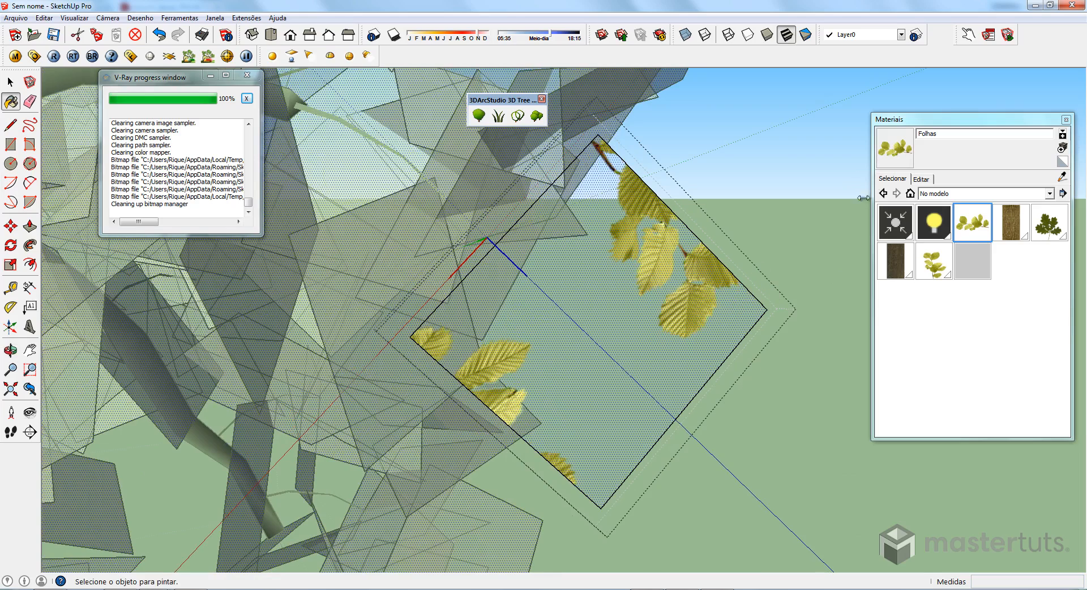
left_click(899, 152)
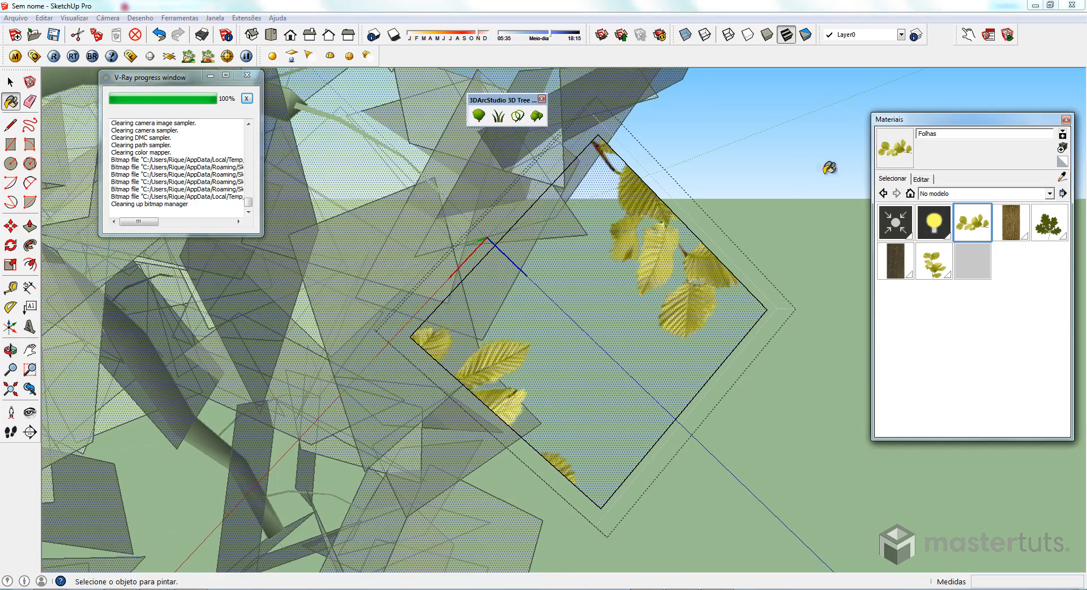
left_click(605, 289)
scroll(589, 376, "down", 3)
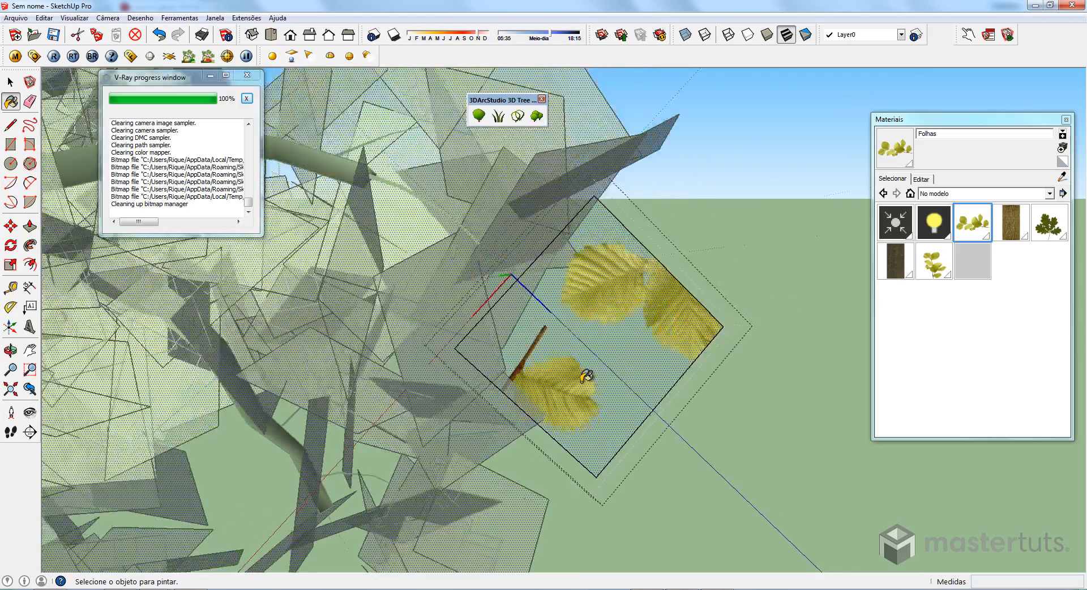
scroll(605, 318, "up", 4)
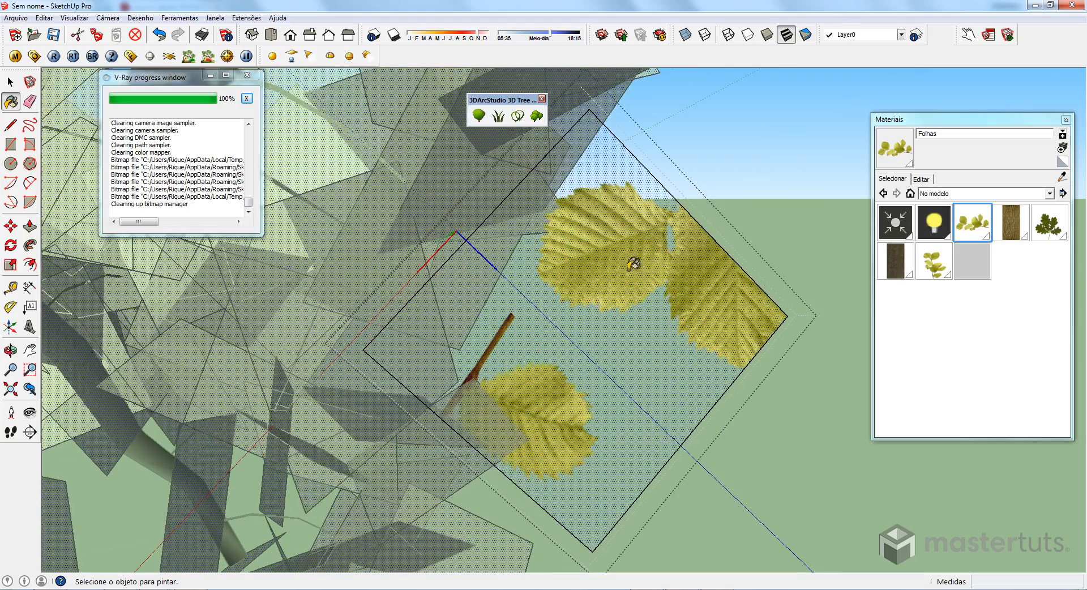
Start positioning the texture on the leaf face and shift it so a leafy twig lies within the face.
key("space")
scroll(608, 253, "down", 2)
right_click(608, 255)
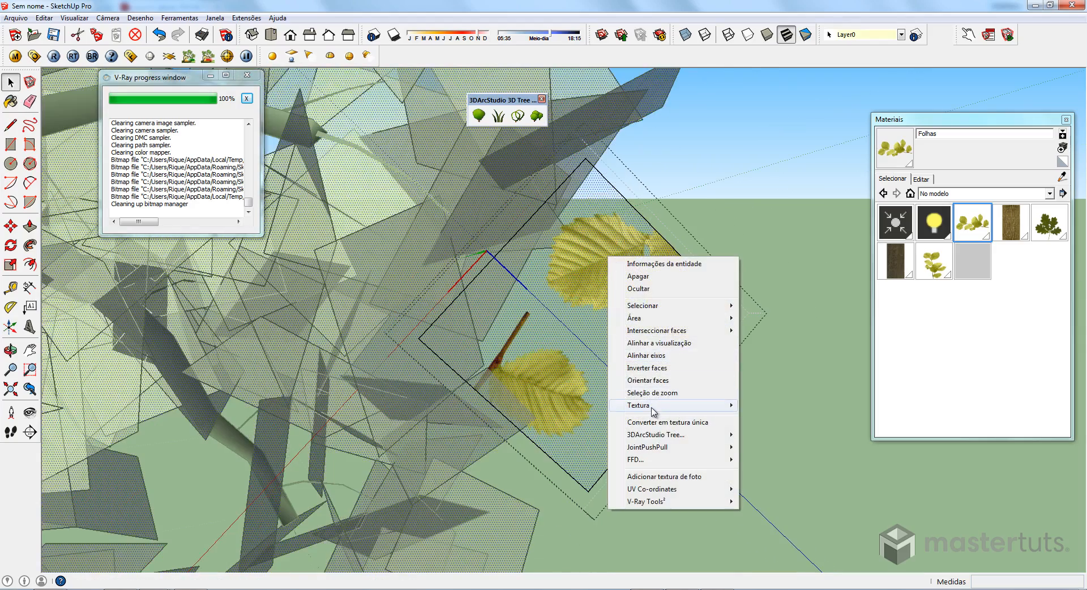
mouse_move(652, 406)
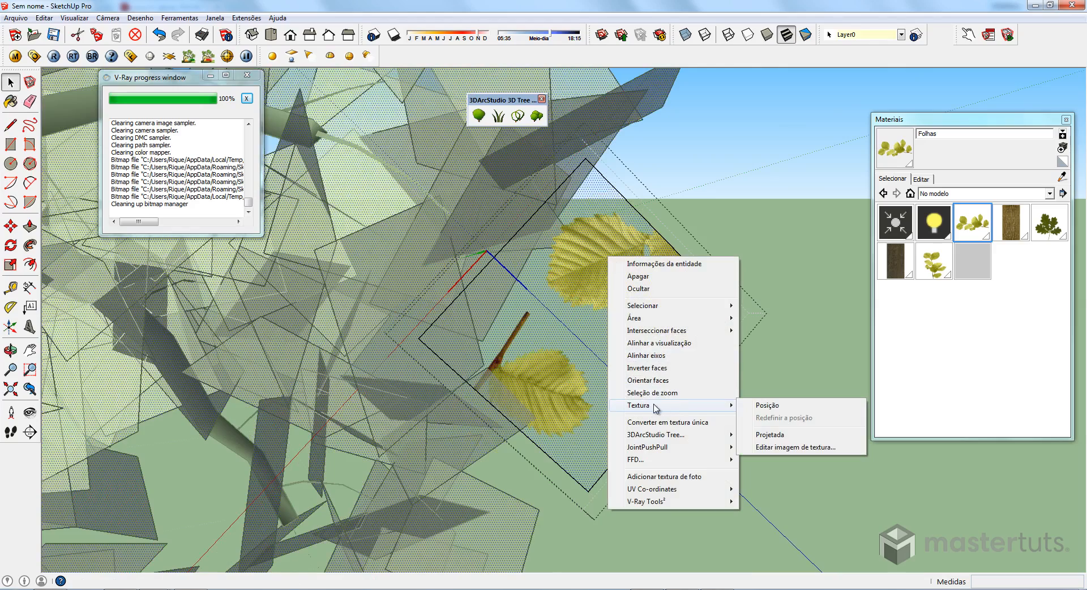
left_click(787, 408)
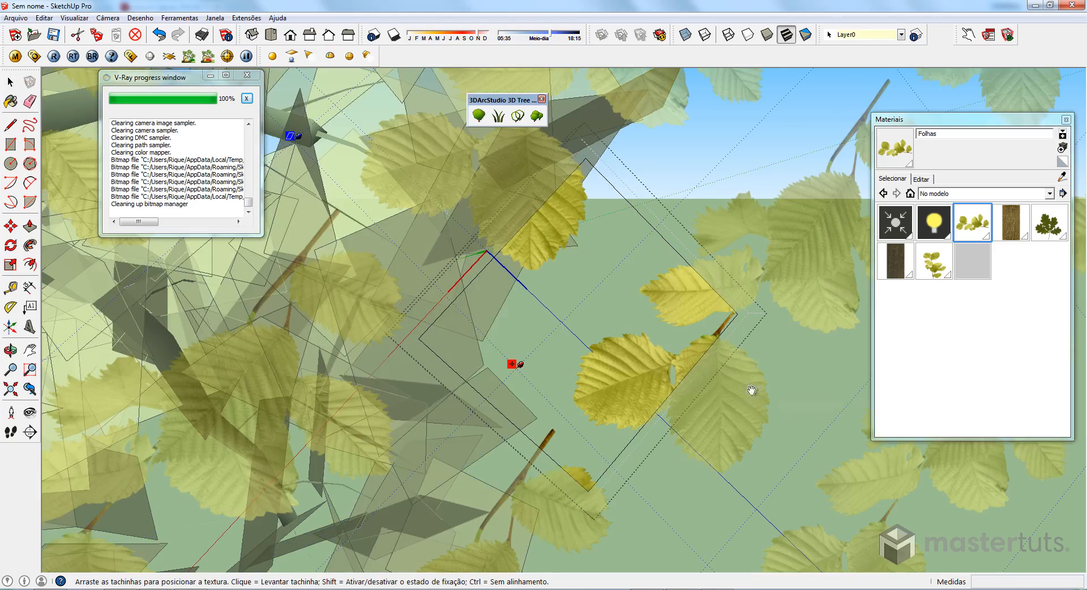
left_click_drag(635, 365, 718, 321)
left_click_drag(680, 357, 559, 464)
left_click_drag(640, 356, 609, 374)
left_click_drag(672, 325, 609, 367)
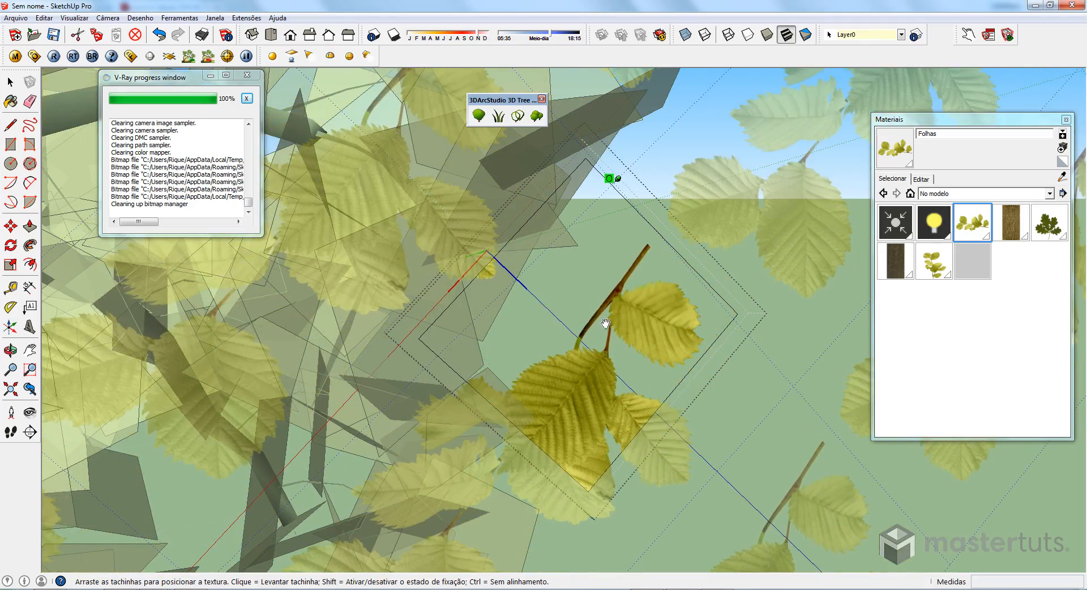
scroll(605, 339, "down", 5)
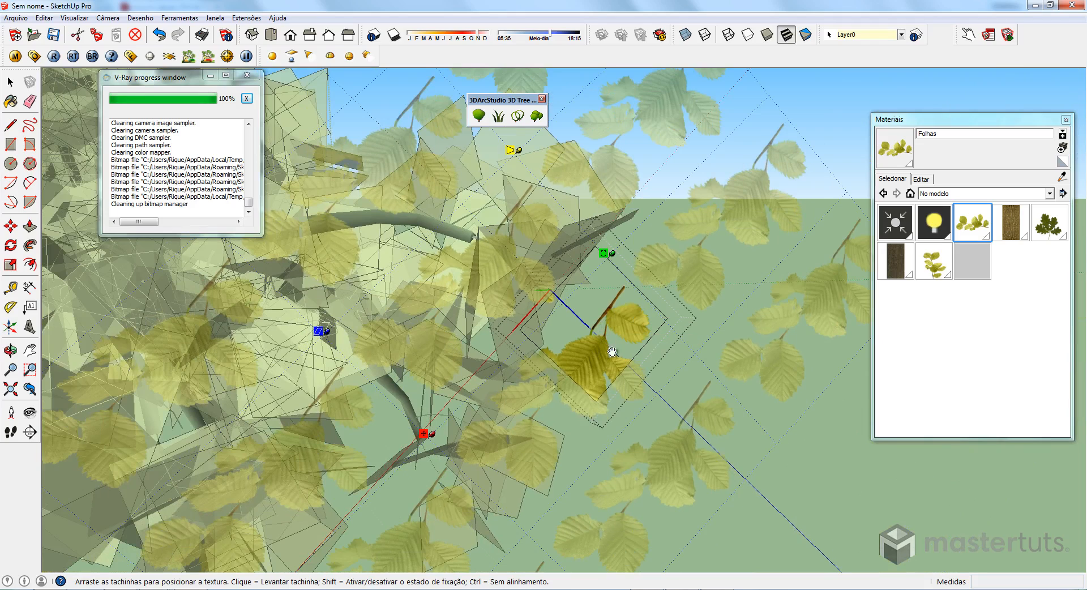
Rotate the leaf texture 90 degrees, place its twig base at the corner by the branch, and finish positioning.
right_click(615, 309)
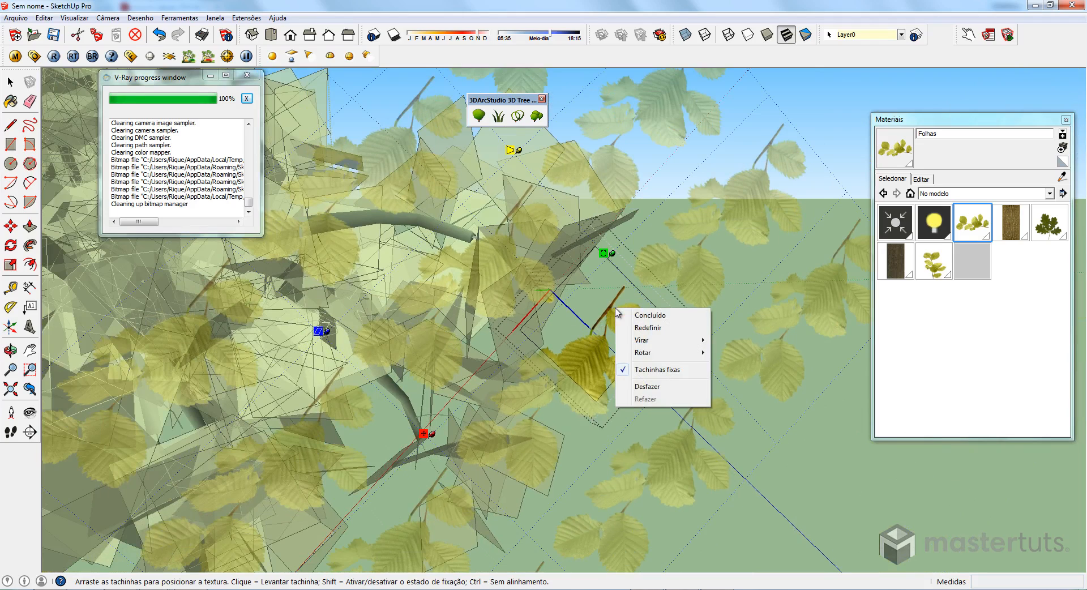
mouse_move(644, 353)
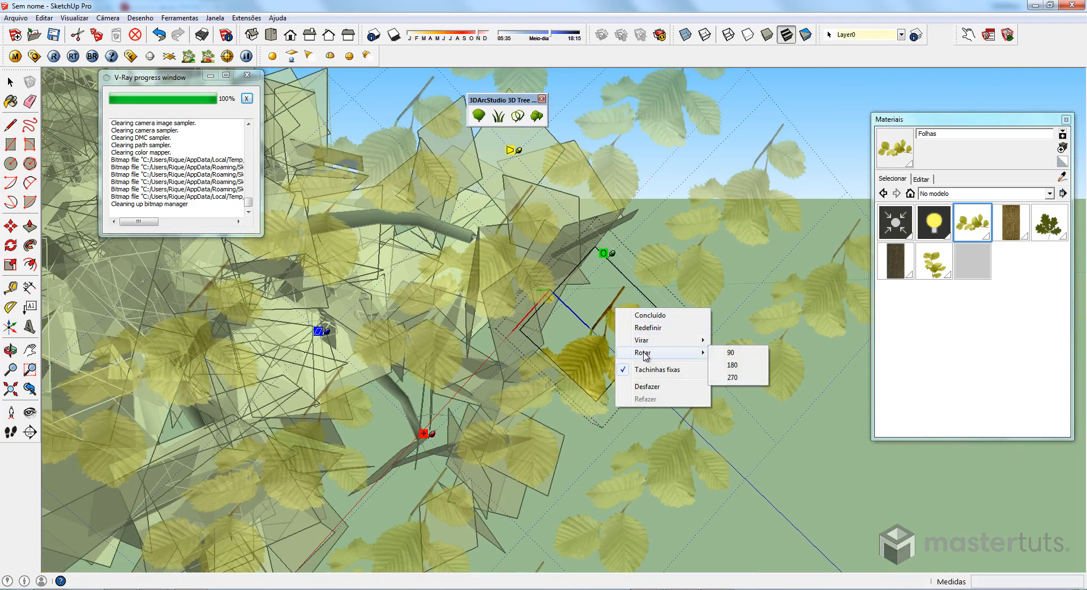
left_click(729, 352)
left_click_drag(610, 327, 555, 296)
scroll(588, 309, "up", 2)
key("Return")
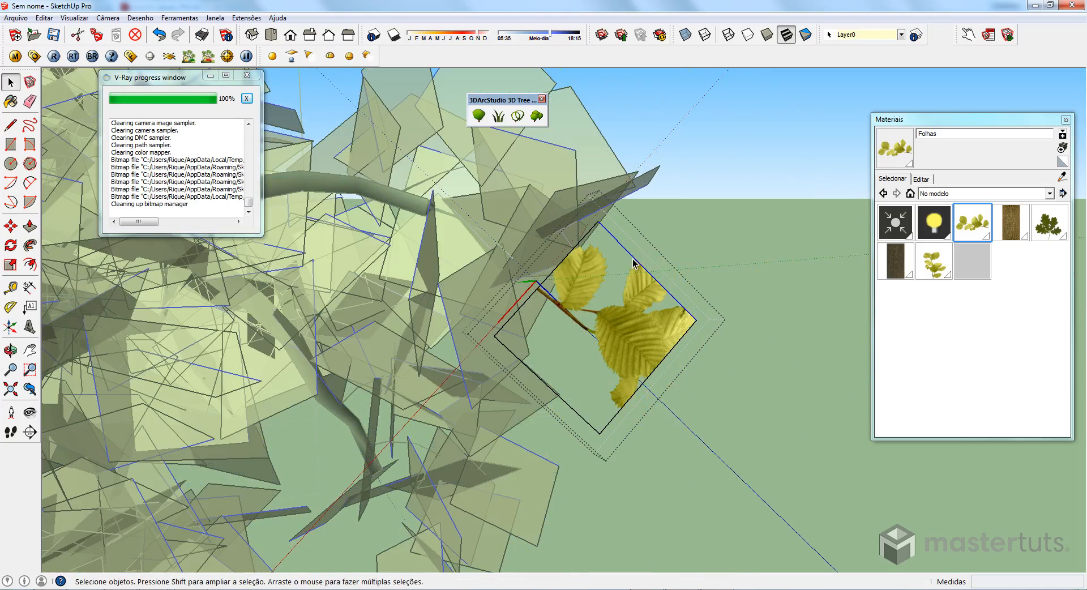
Move the leaf face's upper long edge outward by about 0,14 m to show more of the foliage texture.
key("m")
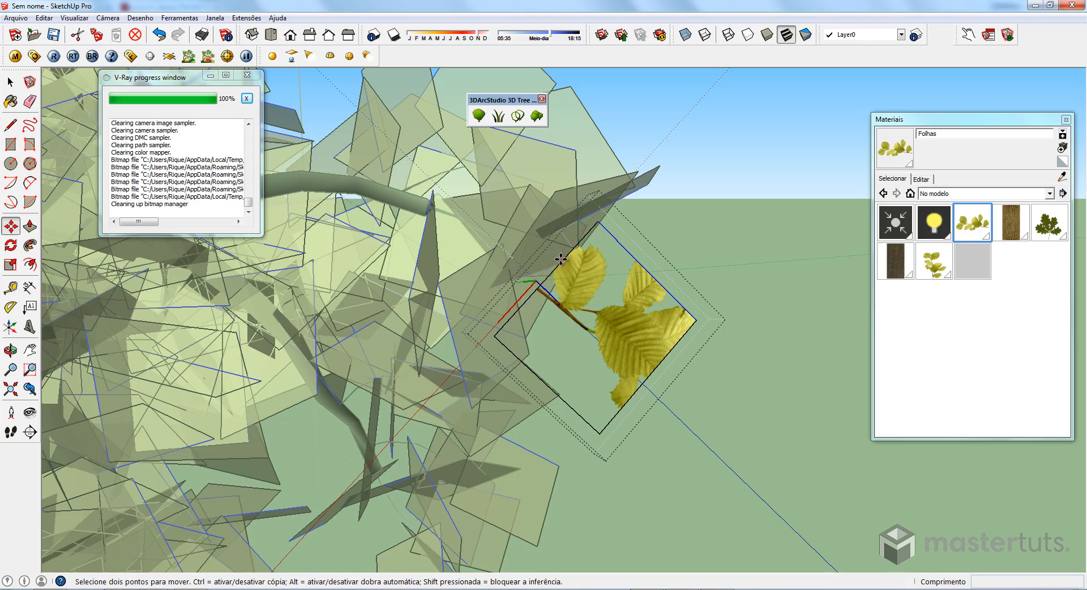
left_click(565, 259)
left_click(588, 234)
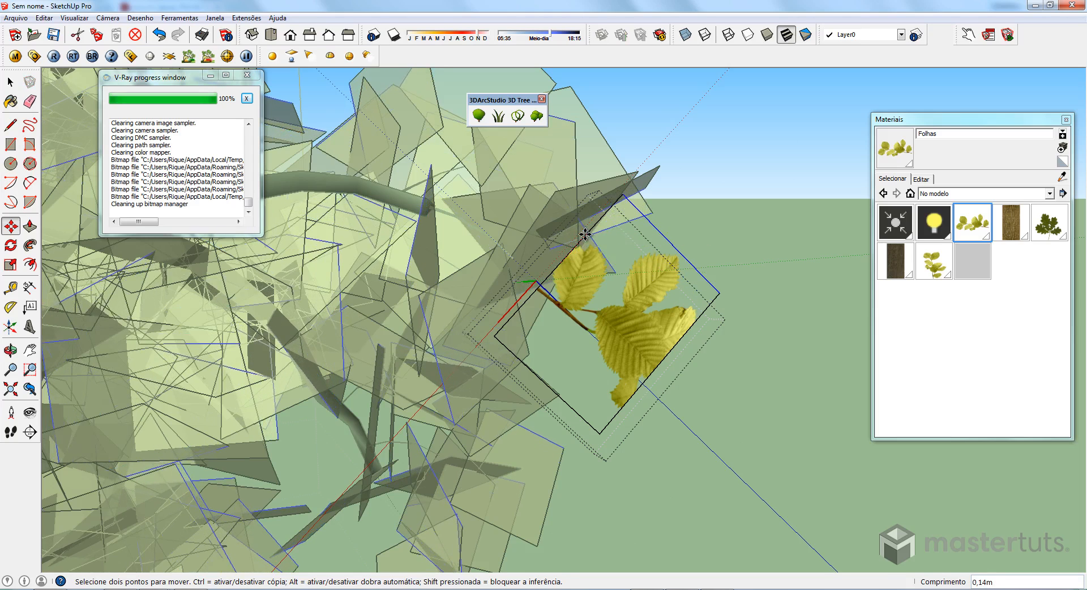
Move the face's far edge away from the branch along the blue axis by about 0,62 m and leave the group.
key("space")
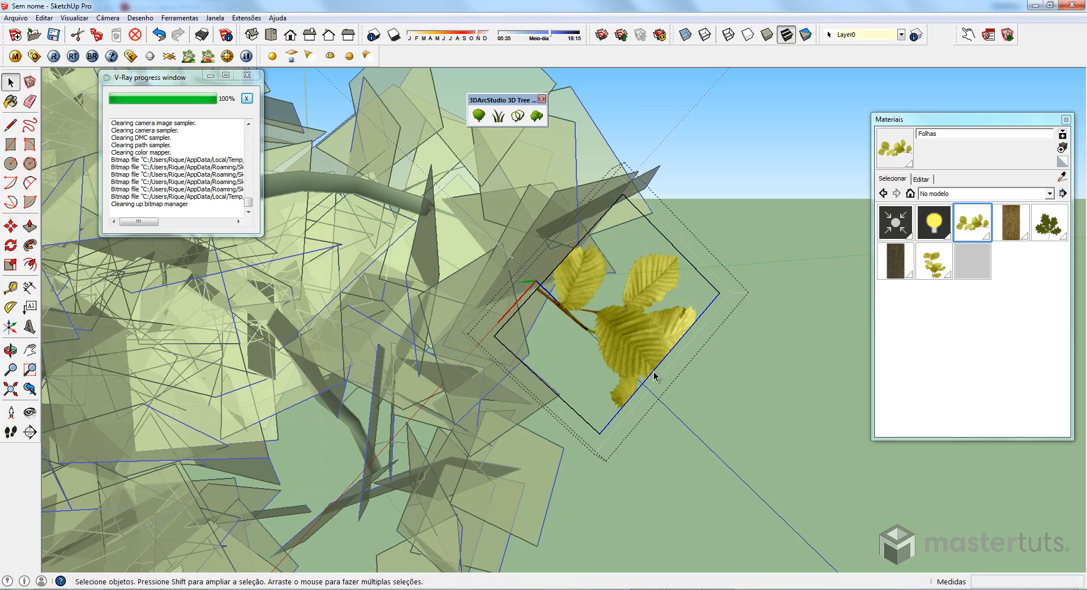
key("m")
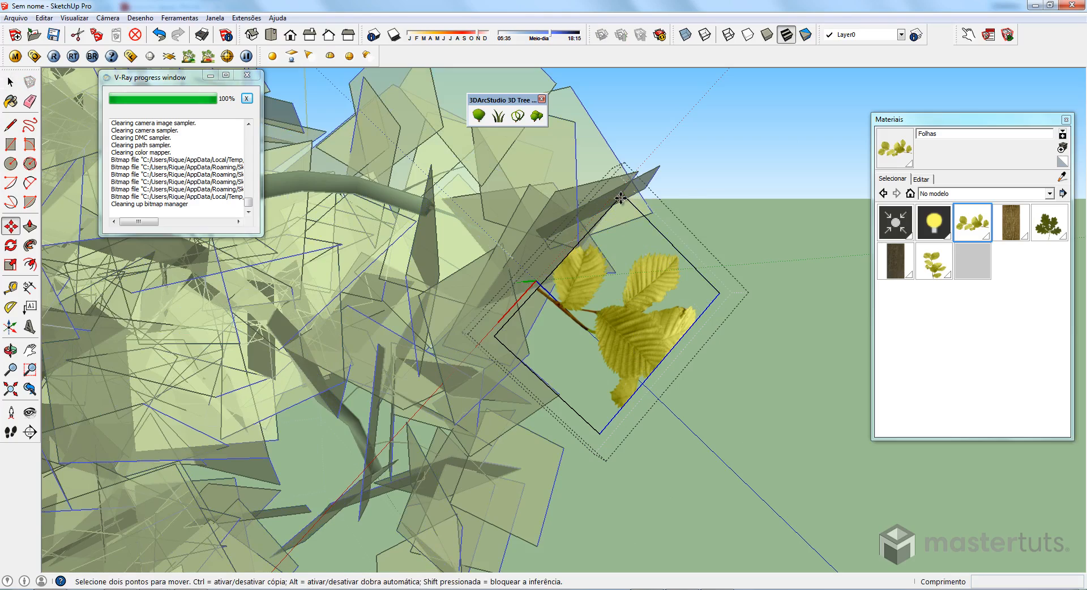
left_click(624, 204)
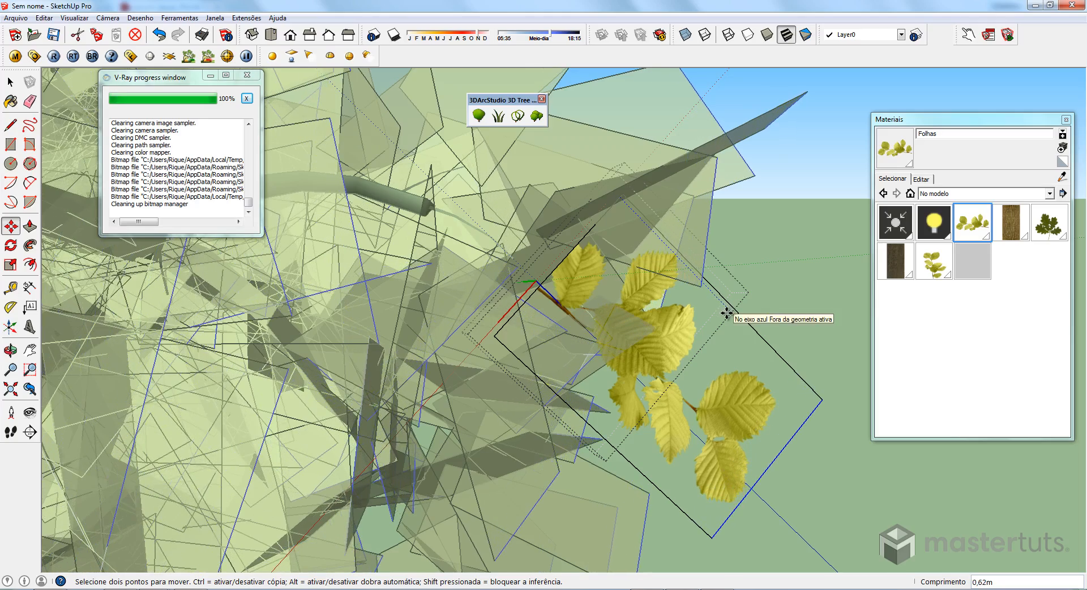
left_click(726, 313)
key("space")
left_click(733, 280)
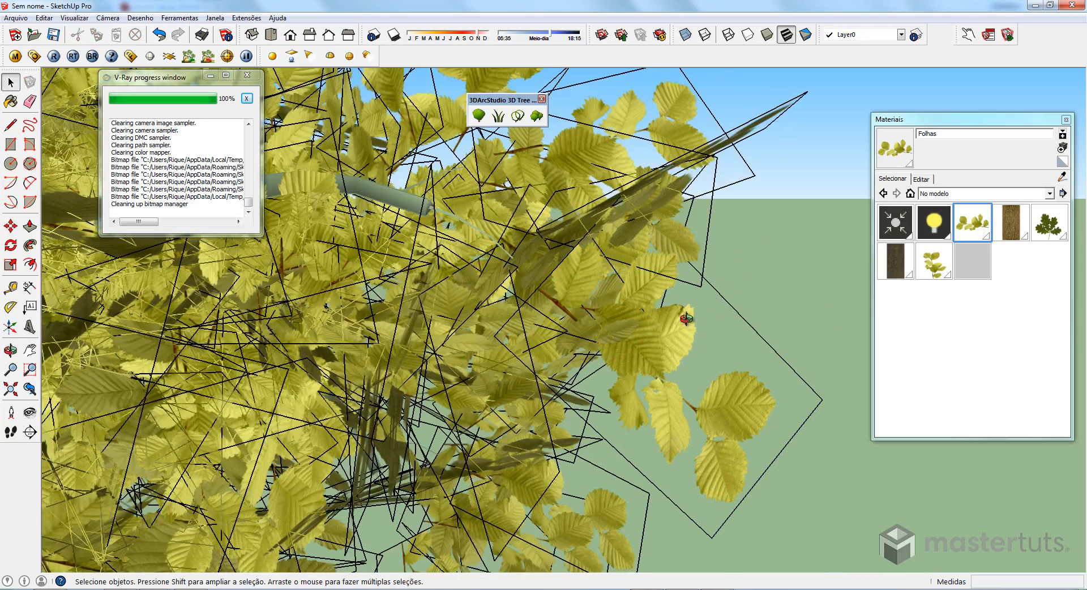
Examine the new foliage across the tree's crown and outer branches from several angles.
middle_click_drag(684, 315, 600, 277)
middle_click_drag(639, 309, 611, 342)
scroll(611, 342, "down", 2)
scroll(611, 342, "down", 4)
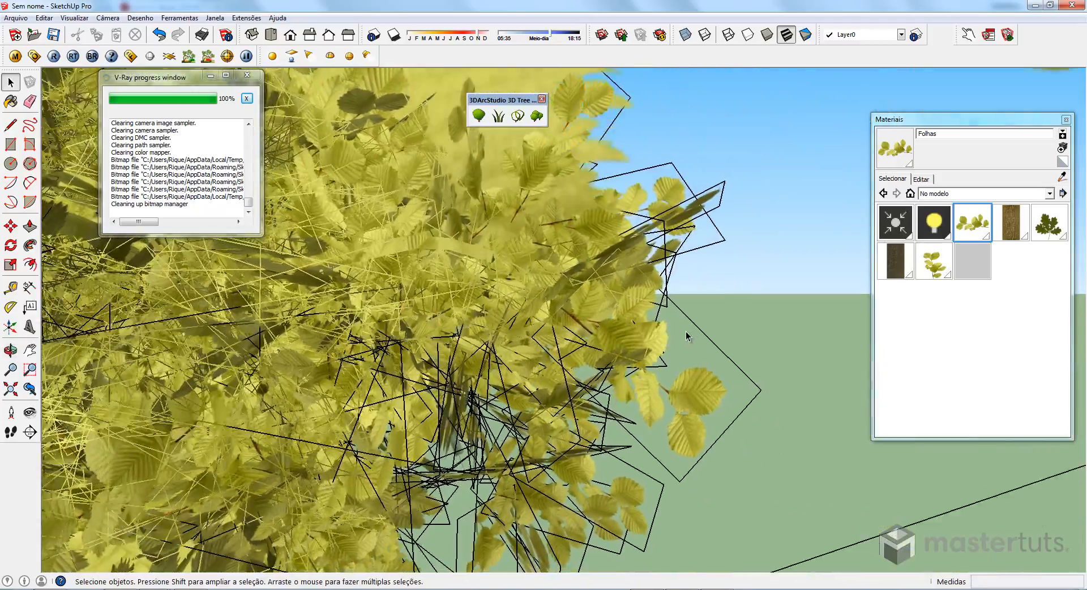
middle_click_drag(685, 331, 679, 424)
scroll(687, 298, "down", 3)
middle_click_drag(687, 298, 764, 274)
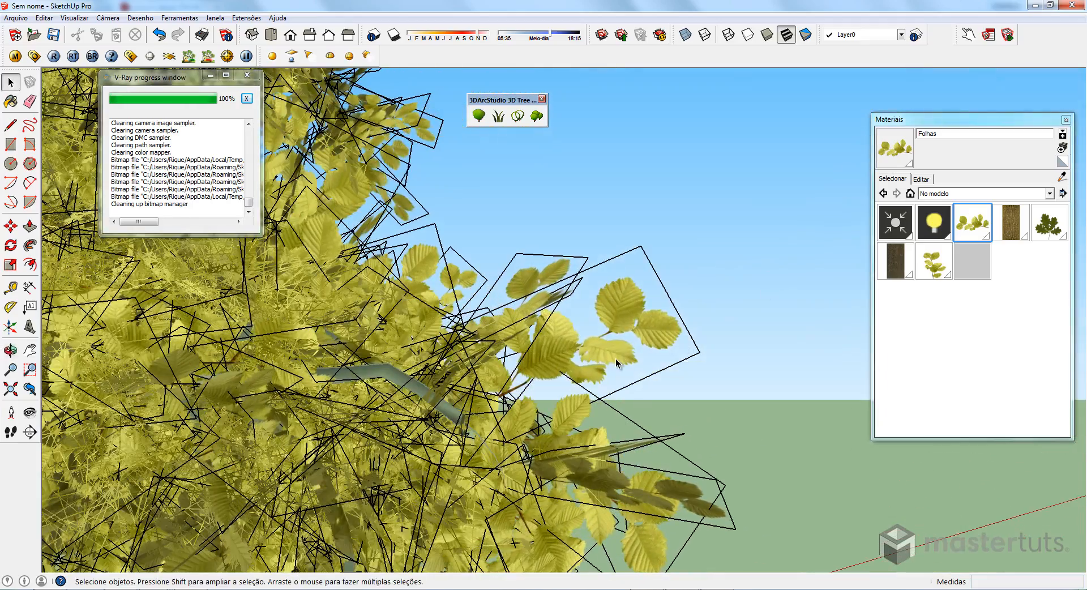
Set the Folhas material's V-Ray diffuse color multiplier to 0,75 and use its color texture as transparency.
left_click(15, 56)
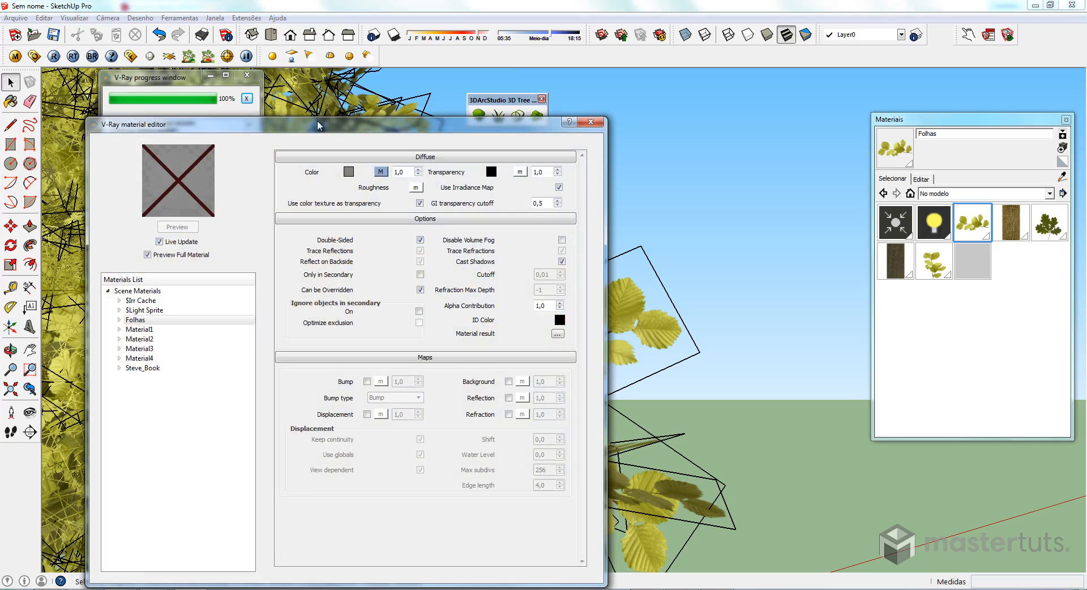
left_click_drag(317, 125, 319, 74)
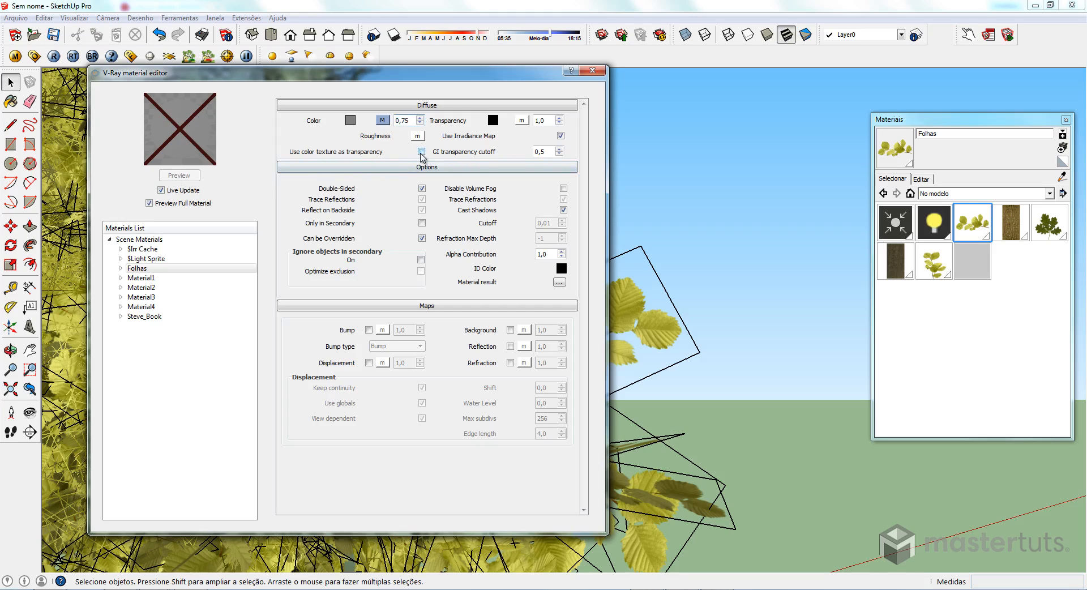
left_click(421, 152)
Preview the Folhas material with live updating turned off, and close the V-Ray material editor.
left_click(161, 190)
left_click(178, 175)
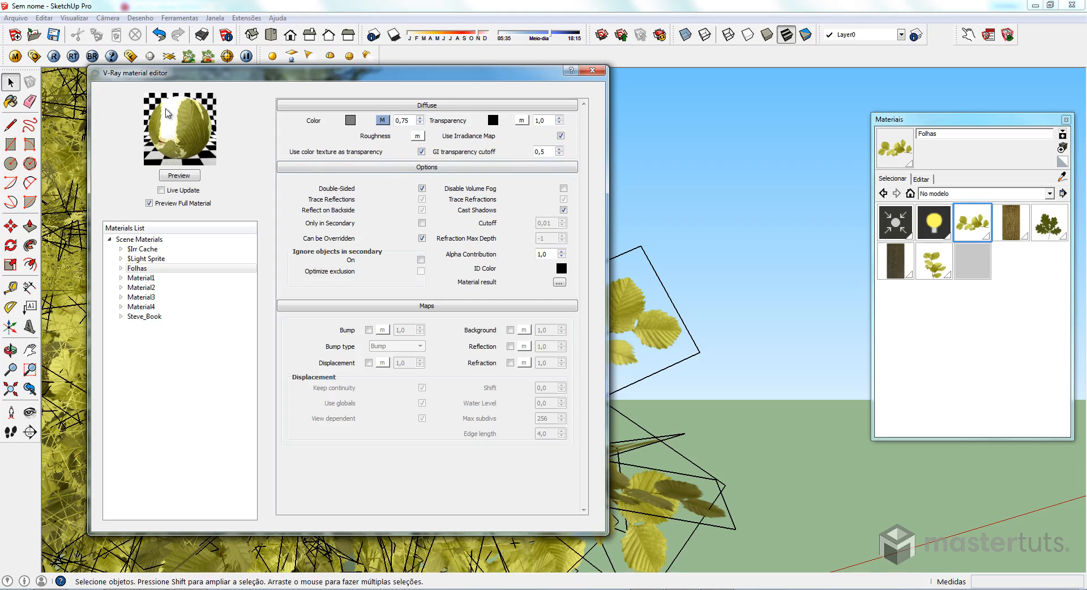
left_click(179, 176)
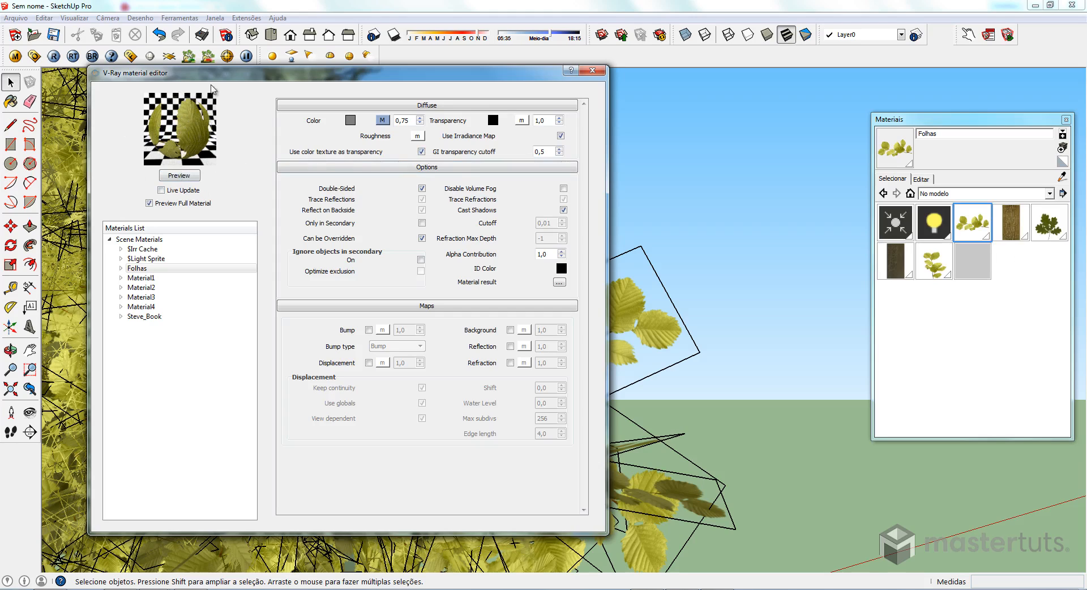
left_click(592, 70)
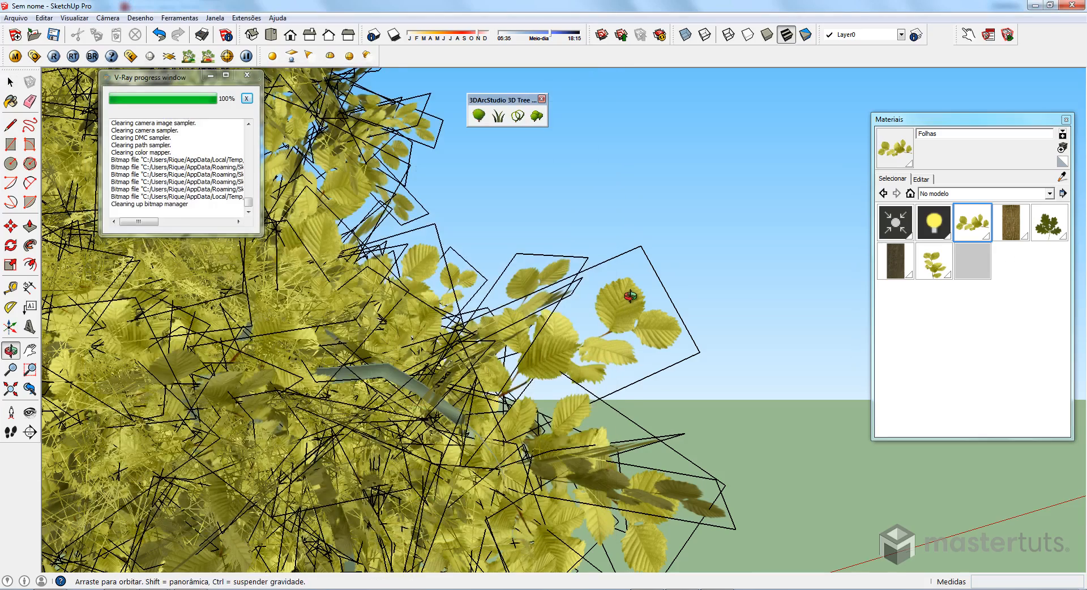
Frame the tree's outer foliage against the sky and render the view with V-Ray.
middle_click_drag(634, 309, 680, 311)
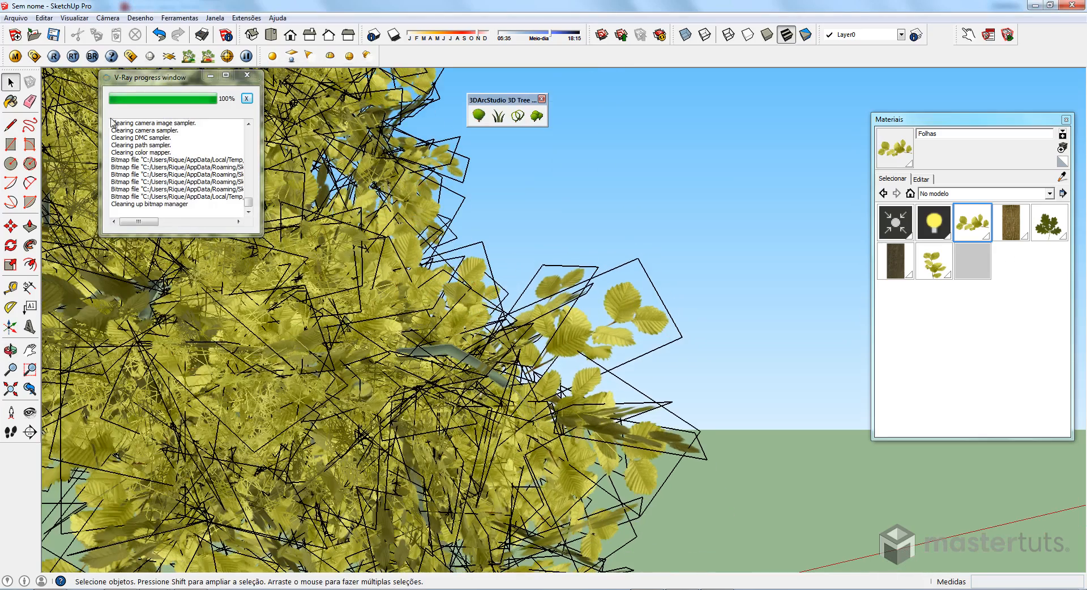
left_click(55, 57)
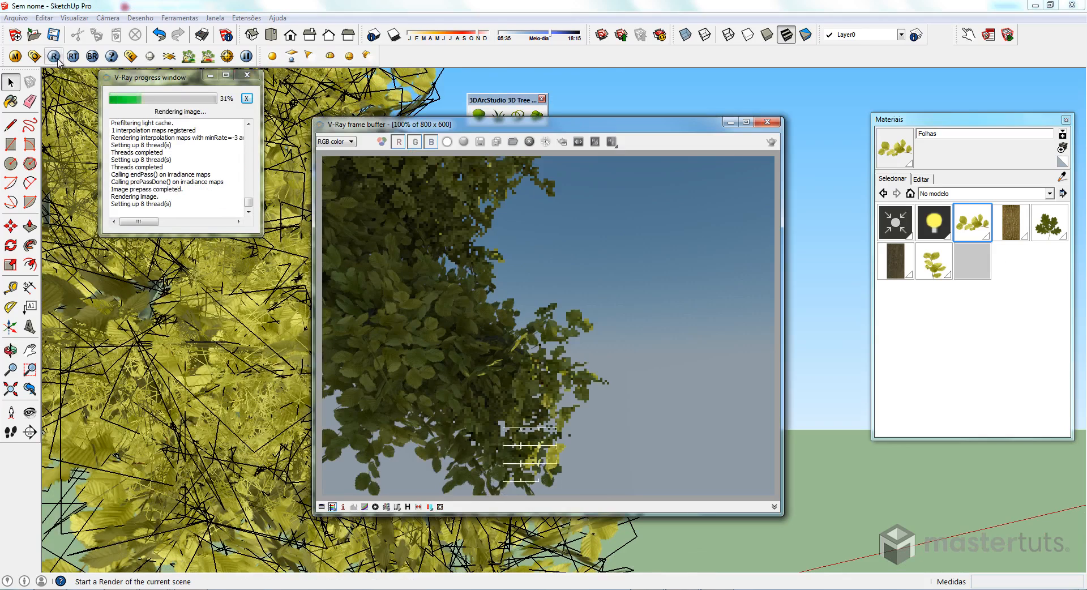